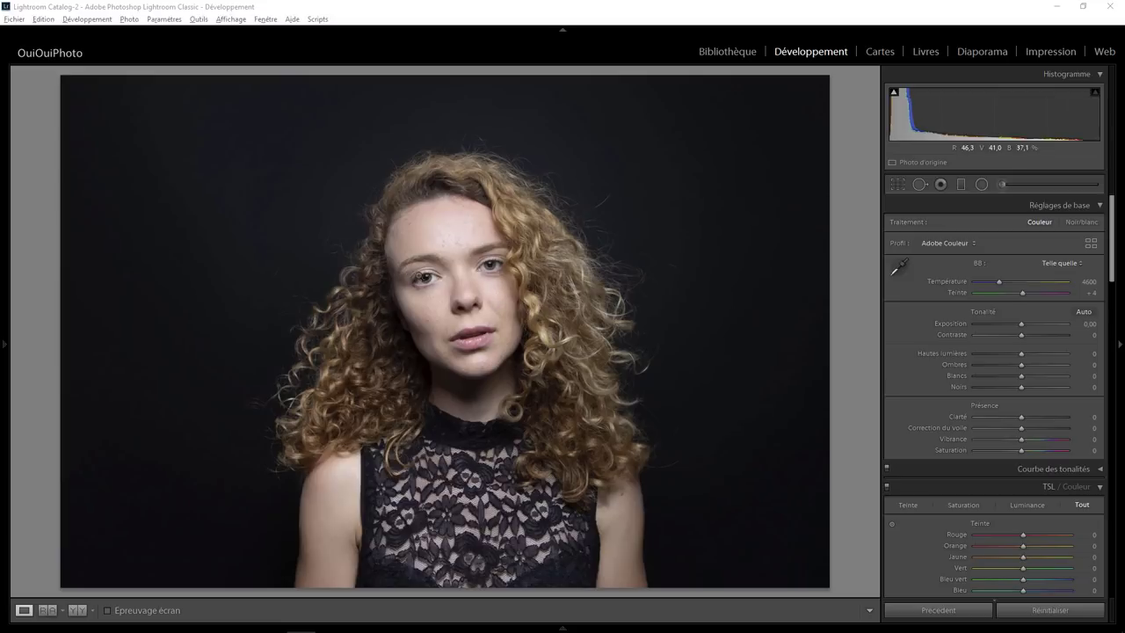
Step: Inspect the face up close and apply the Noir/blanc (Adobe Monochrome) treatment
{"action": "left_click", "coordinate": [420, 276]}
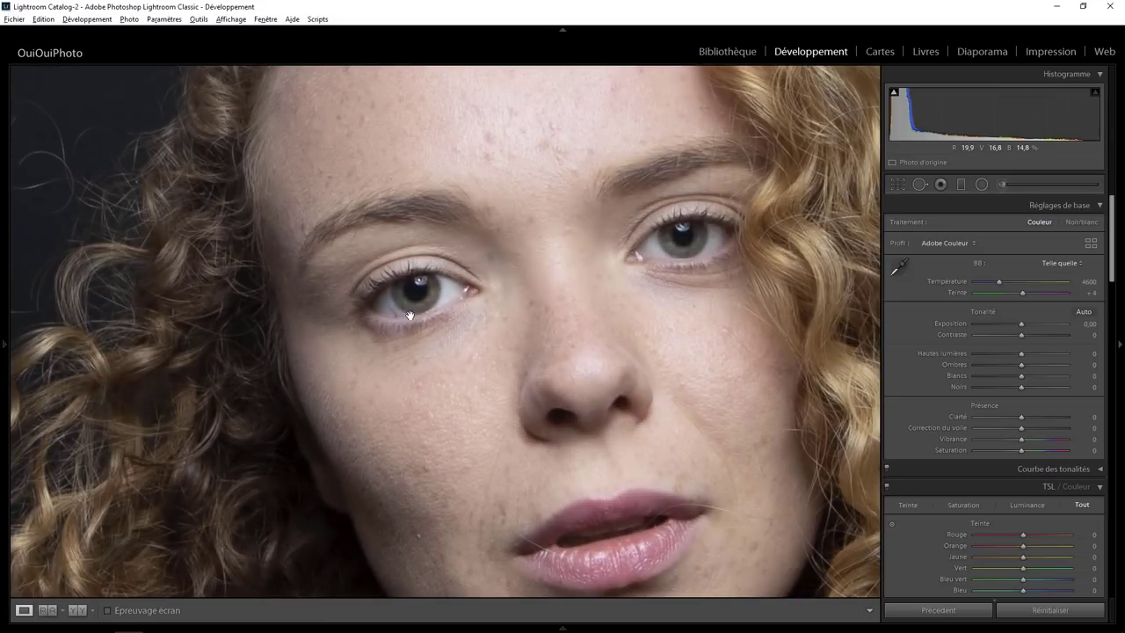
{"action": "left_click", "coordinate": [464, 245]}
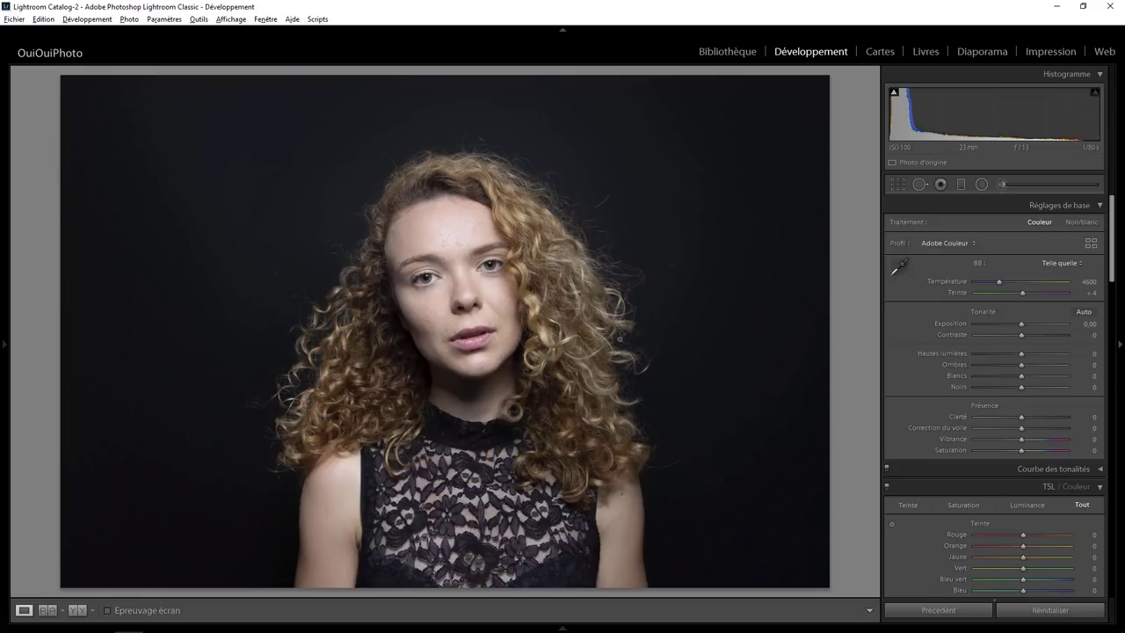
{"action": "left_click", "coordinate": [464, 318]}
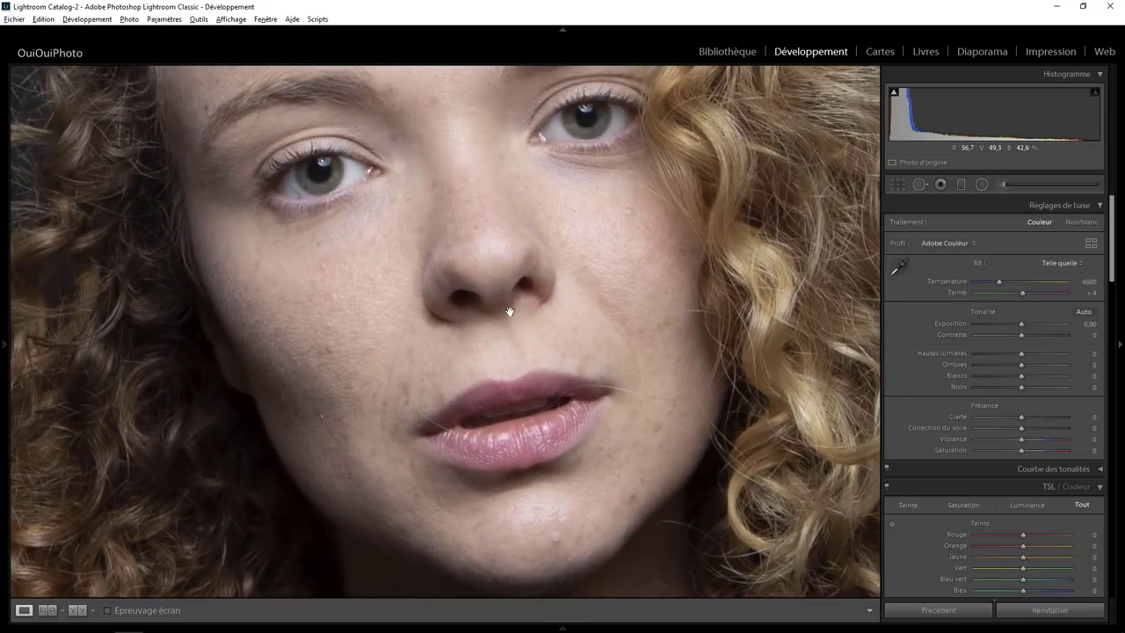
{"action": "left_click", "coordinate": [1090, 221]}
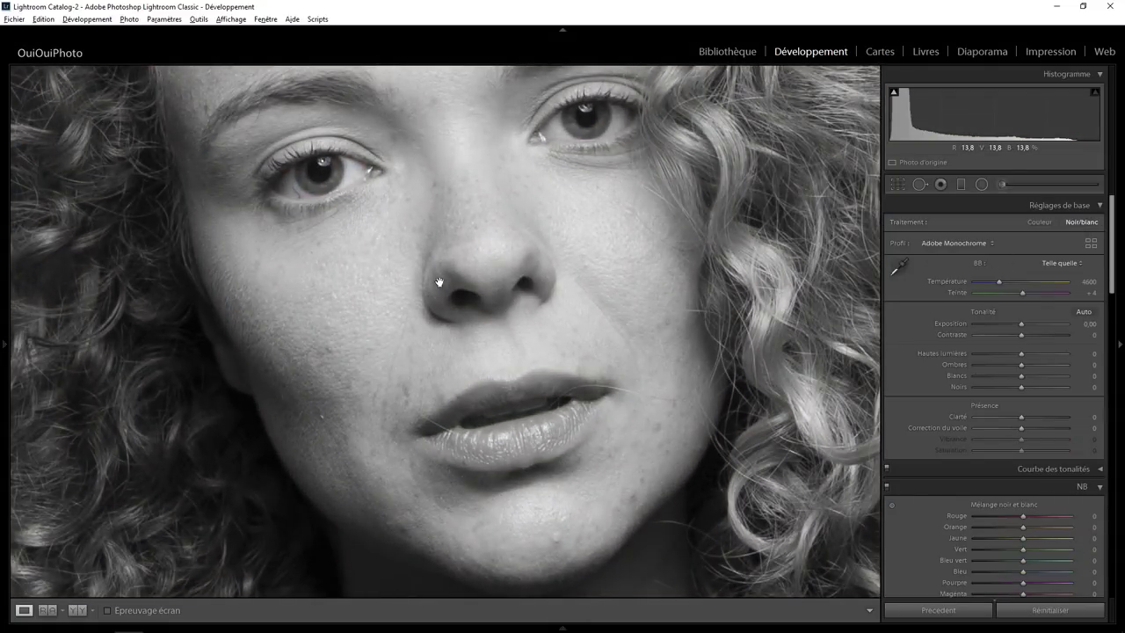
{"action": "left_click_drag", "start_coordinate": [397, 334], "coordinate": [374, 543]}
Step: With Spot Removal, paint a healing stroke from the nose up to the forehead
{"action": "left_click", "coordinate": [919, 184]}
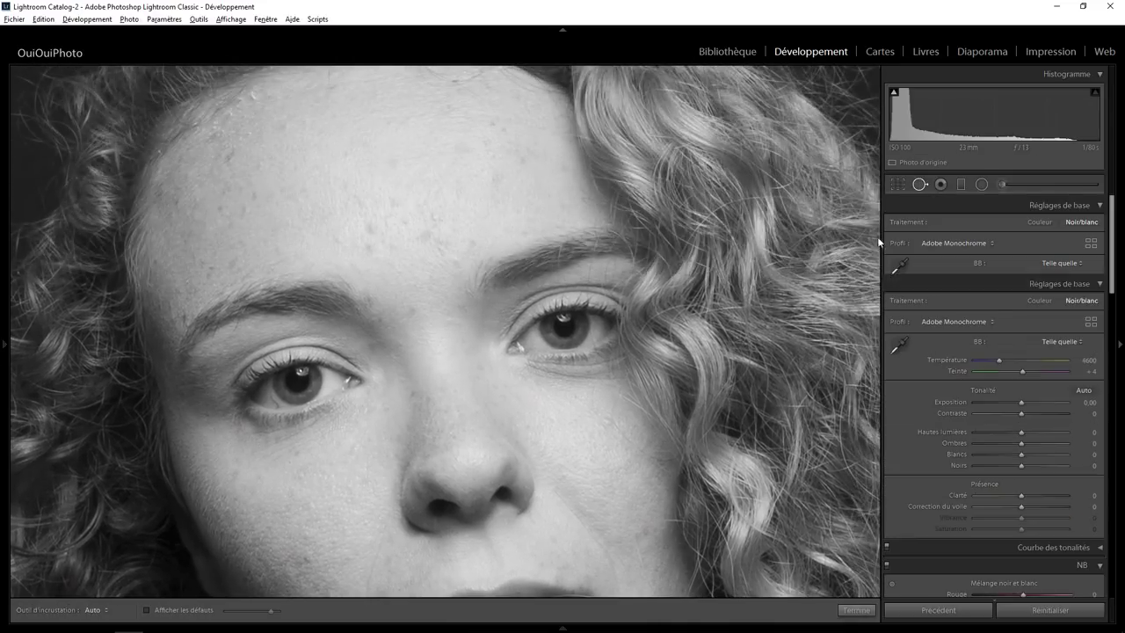
{"action": "left_click_drag", "start_coordinate": [546, 514], "coordinate": [573, 299]}
{"action": "left_click_drag", "start_coordinate": [573, 223], "coordinate": [573, 202]}
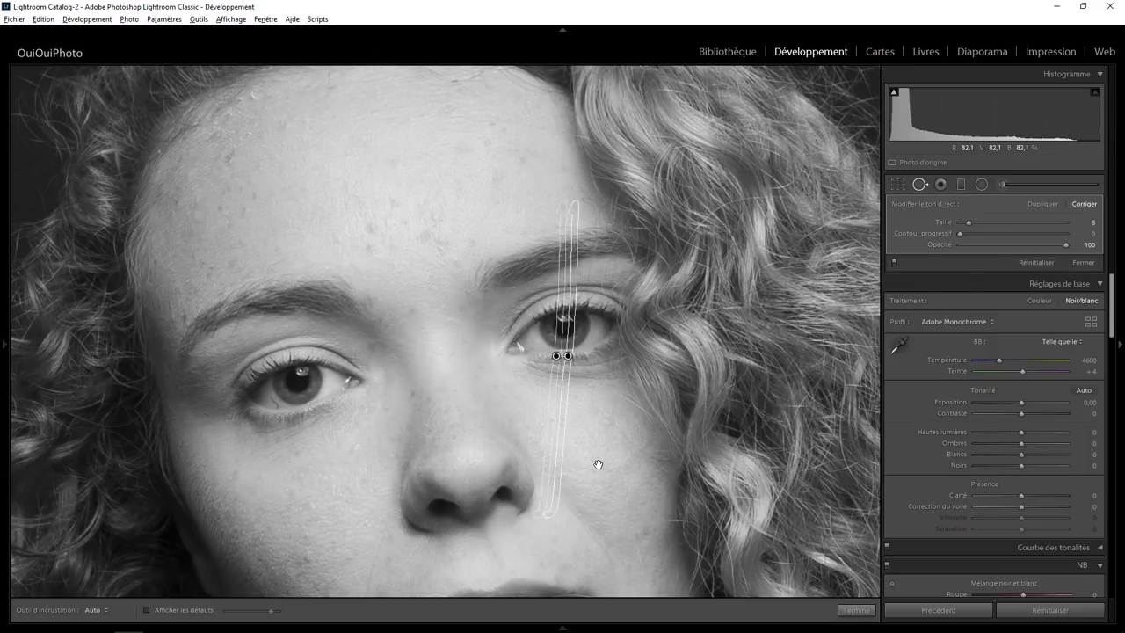
{"action": "key", "text": "Tab"}
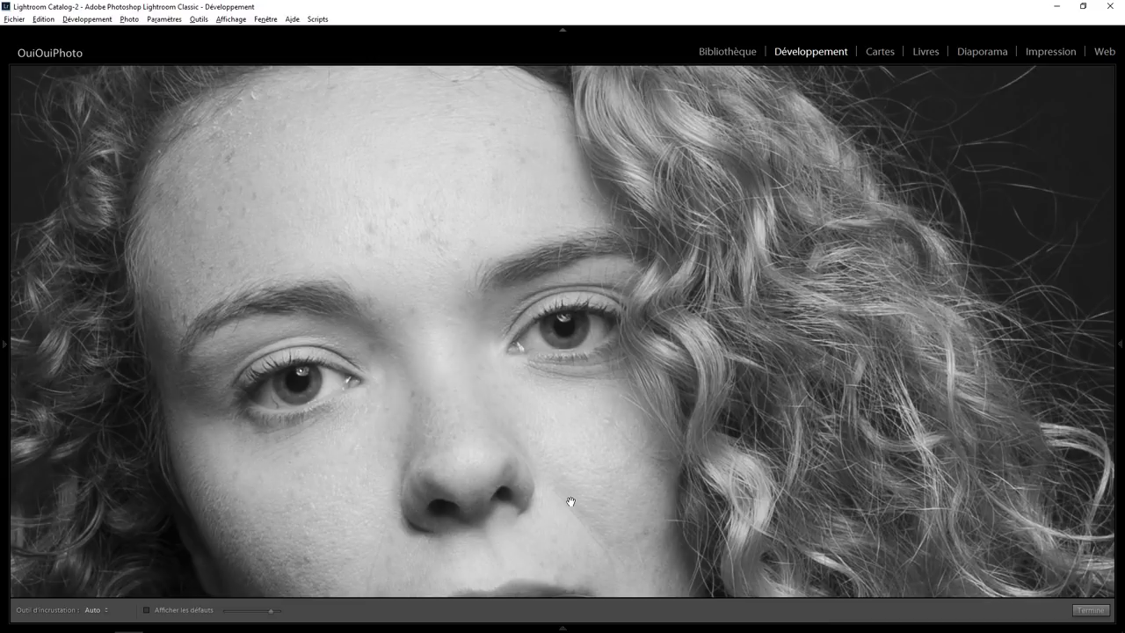
{"action": "left_click_drag", "start_coordinate": [570, 502], "coordinate": [573, 176]}
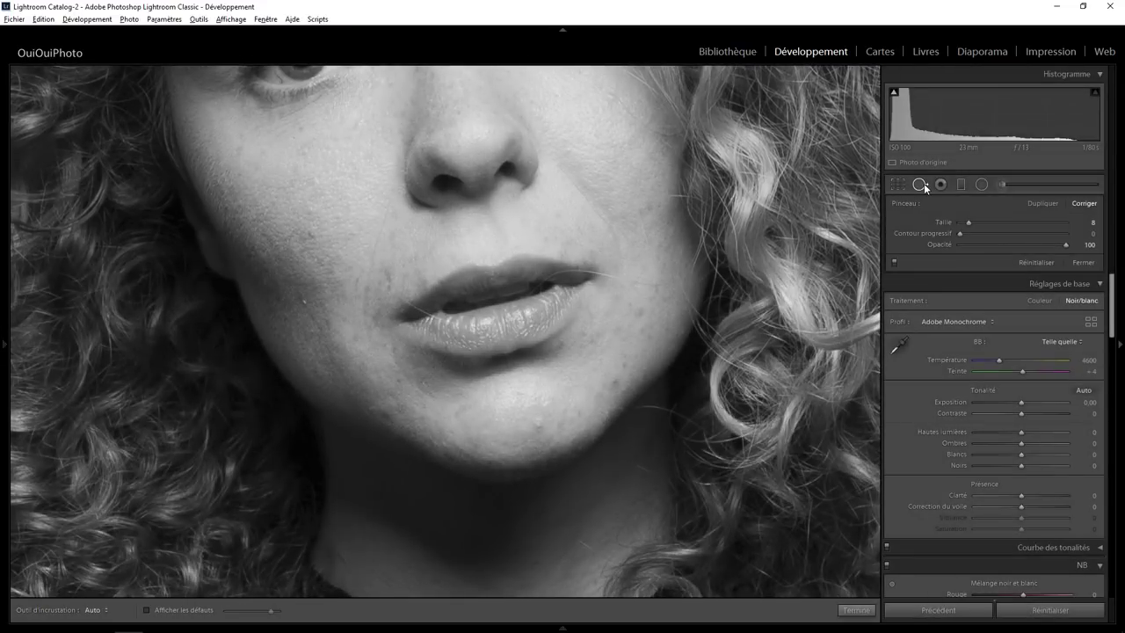
{"action": "left_click", "coordinate": [896, 190]}
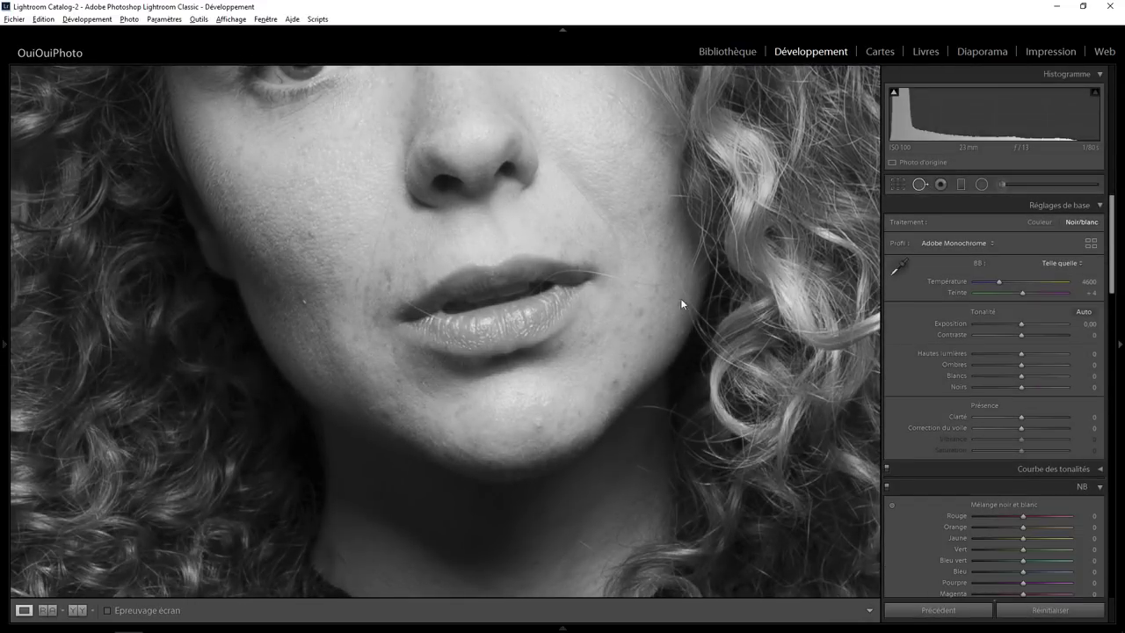
{"action": "left_click", "coordinate": [919, 183]}
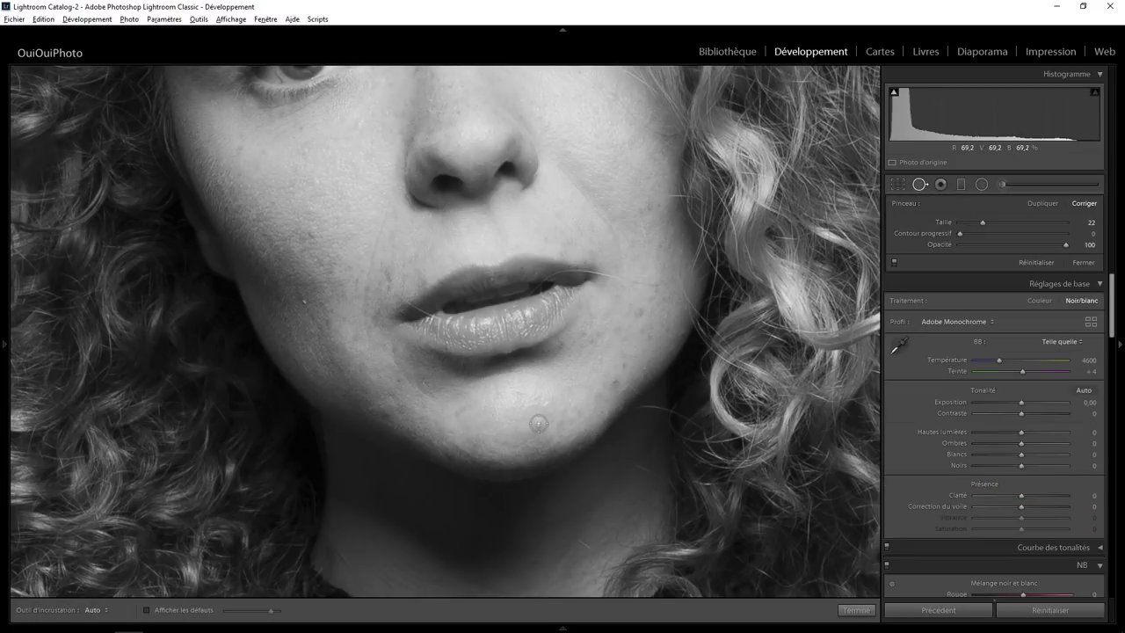
Step: Heal the blemish on the chin and two blemishes on the left cheek
{"action": "left_click", "coordinate": [540, 425]}
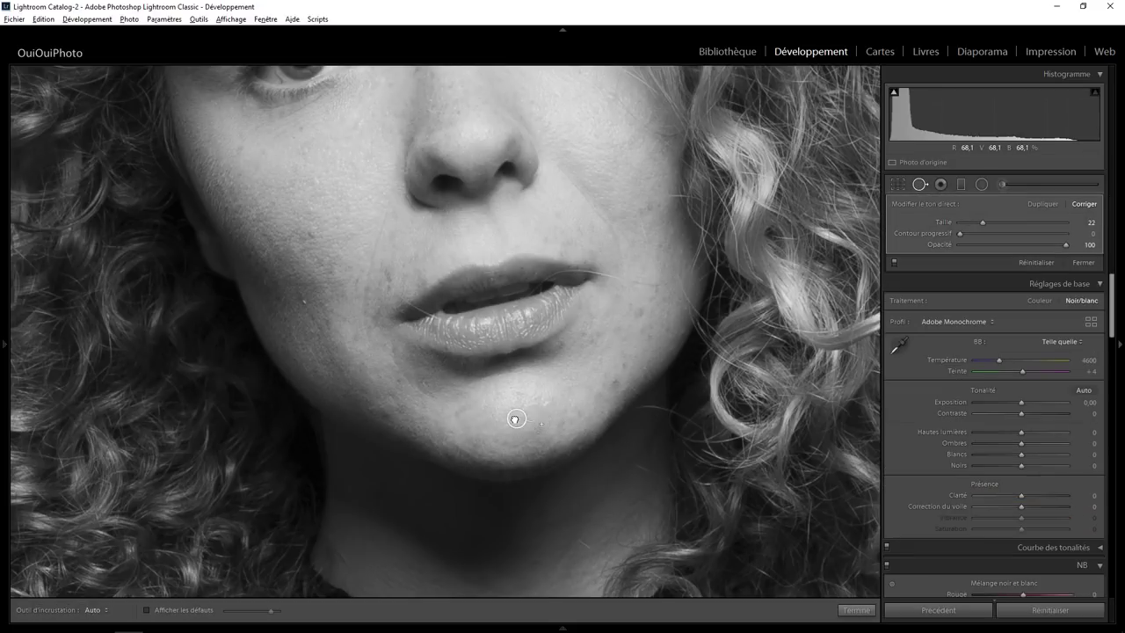
{"action": "left_click_drag", "start_coordinate": [516, 428], "coordinate": [513, 432]}
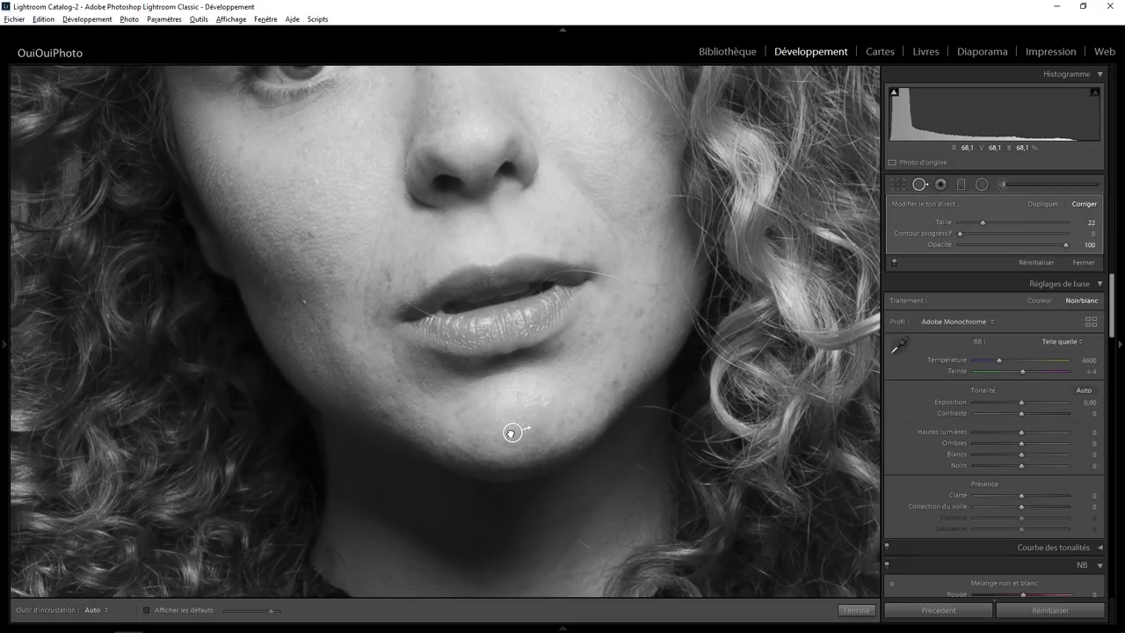
{"action": "left_click", "coordinate": [311, 234]}
{"action": "left_click", "coordinate": [303, 301]}
{"action": "left_click_drag", "start_coordinate": [449, 258], "coordinate": [492, 318]}
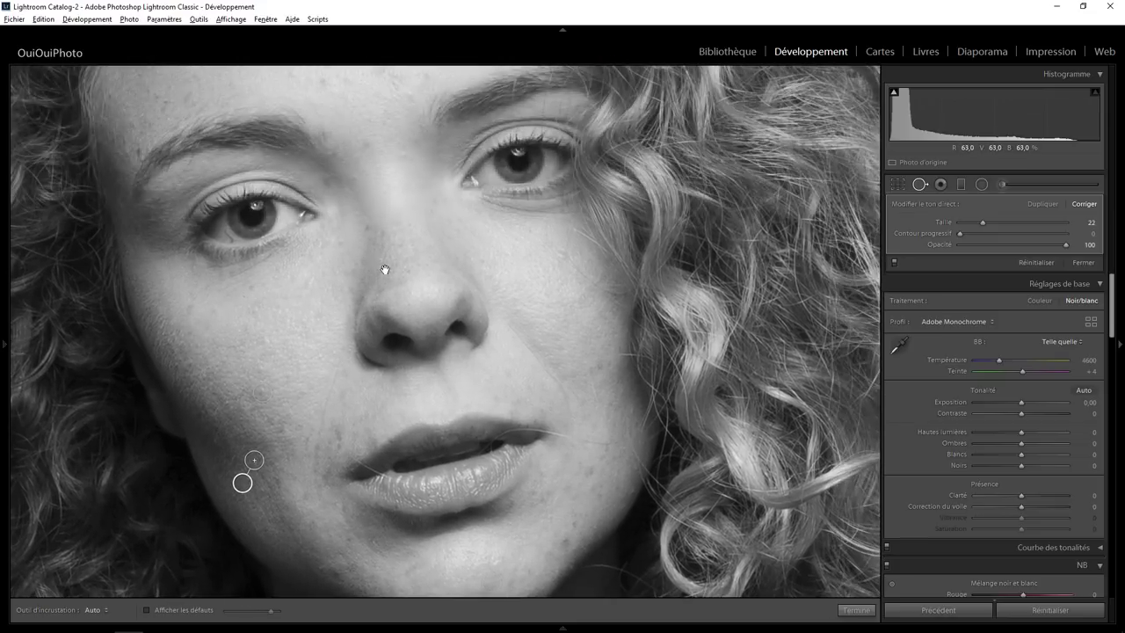
{"action": "mouse_move", "coordinate": [384, 268]}
{"action": "left_mouse_down"}
{"action": "mouse_move", "coordinate": [489, 241]}
{"action": "mouse_move", "coordinate": [481, 326]}
{"action": "left_mouse_up"}
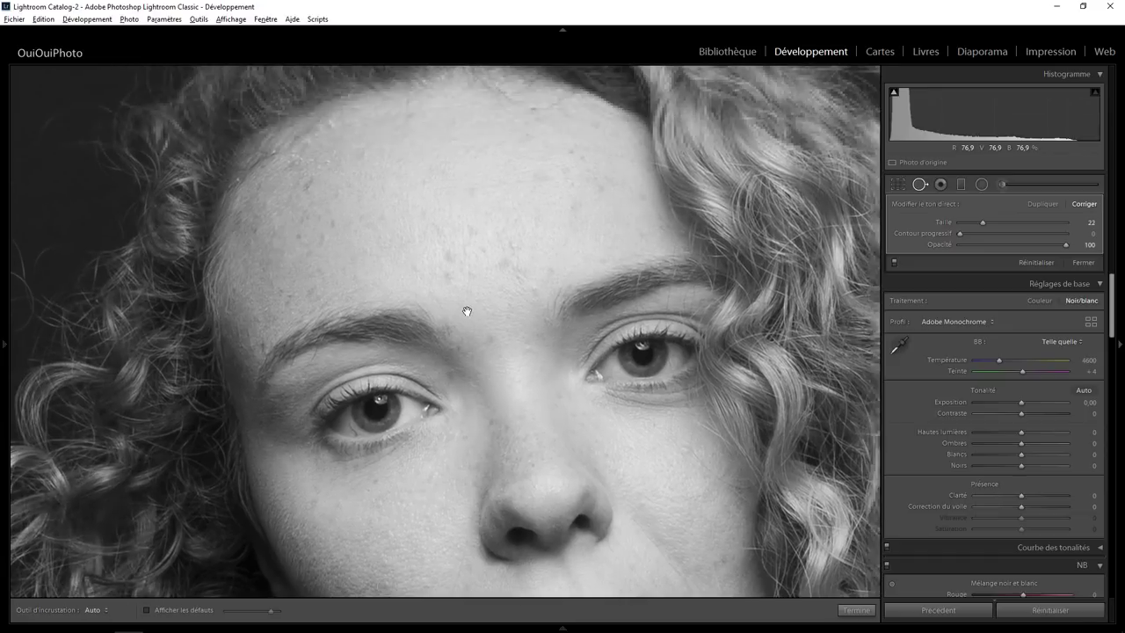
Step: Heal two forehead blemishes and move their source spots onto cleaner skin
{"action": "left_click", "coordinate": [514, 246]}
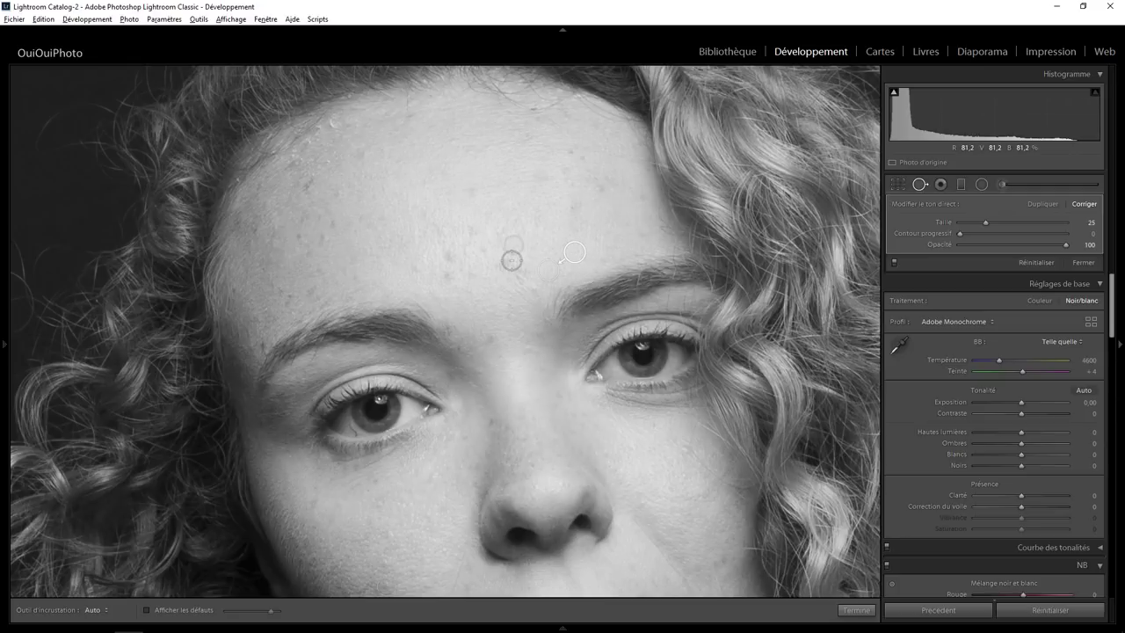
{"action": "left_click", "coordinate": [504, 263]}
{"action": "left_click_drag", "start_coordinate": [503, 295], "coordinate": [394, 271]}
{"action": "left_click", "coordinate": [474, 229]}
{"action": "left_click_drag", "start_coordinate": [425, 250], "coordinate": [396, 243]}
{"action": "left_click", "coordinate": [450, 258]}
Step: Heal more forehead blemishes, including one near the right hairline, relocating their sources
{"action": "left_click", "coordinate": [446, 272]}
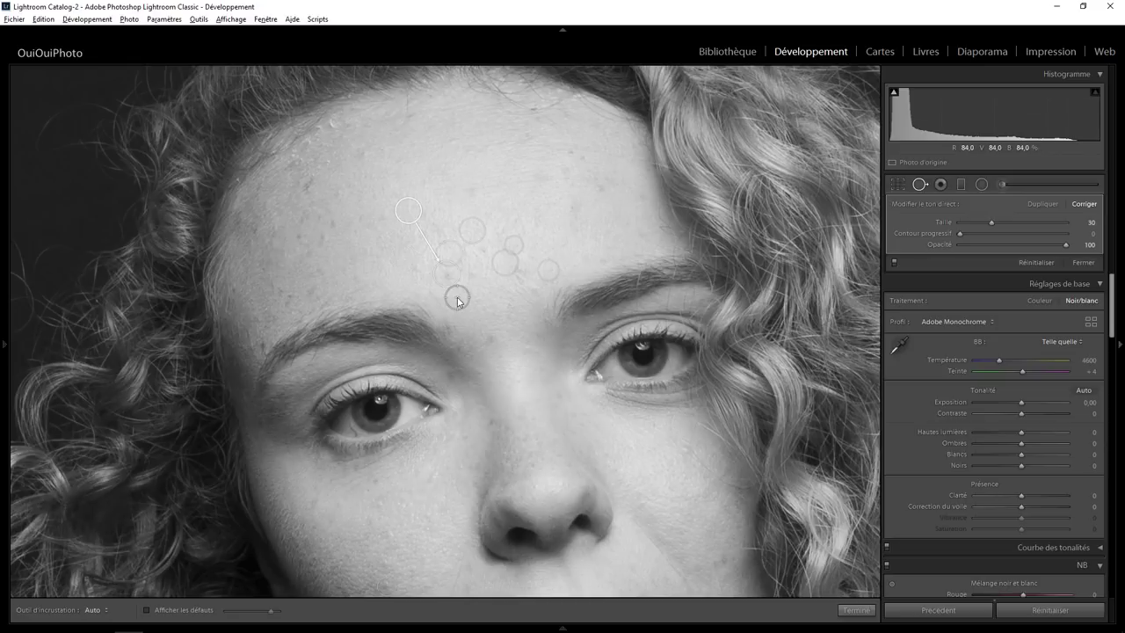
{"action": "left_click_drag", "start_coordinate": [406, 211], "coordinate": [397, 282]}
{"action": "left_click", "coordinate": [599, 187]}
{"action": "key", "text": "slash"}
{"action": "key", "text": "slash"}
{"action": "key", "text": "slash"}
{"action": "key", "text": "slash"}
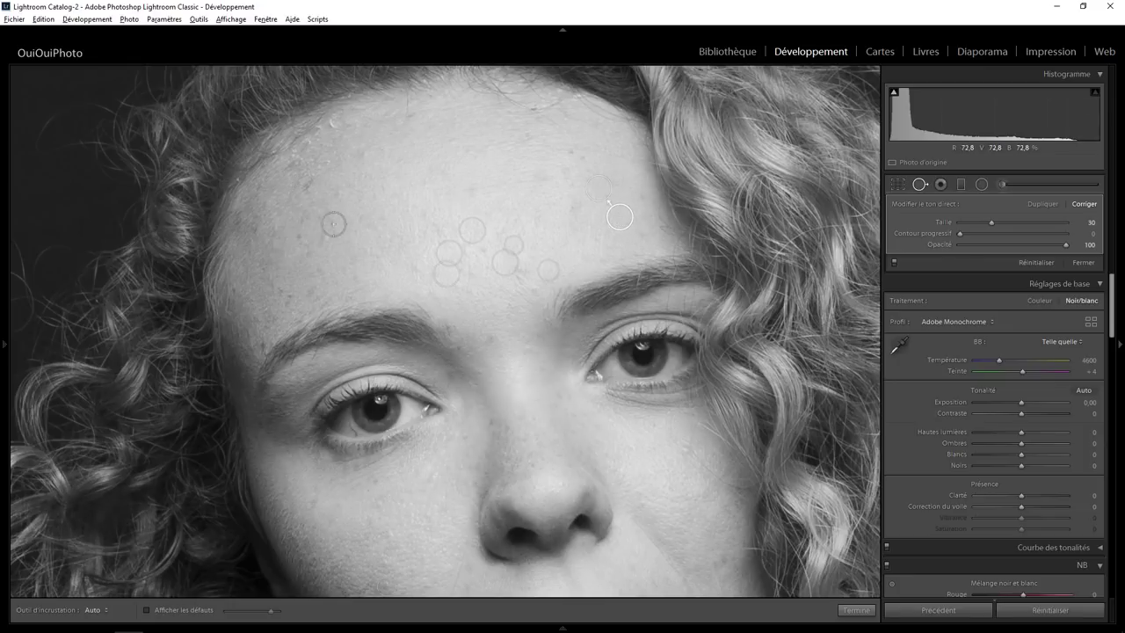
{"action": "key", "text": "slash"}
{"action": "key", "text": "slash"}
{"action": "key", "text": "slash"}
{"action": "left_click_drag", "start_coordinate": [327, 239], "coordinate": [342, 192]}
{"action": "mouse_move", "coordinate": [332, 125]}
{"action": "left_mouse_down"}
{"action": "mouse_move", "coordinate": [289, 159]}
{"action": "mouse_move", "coordinate": [327, 132]}
{"action": "left_mouse_up"}
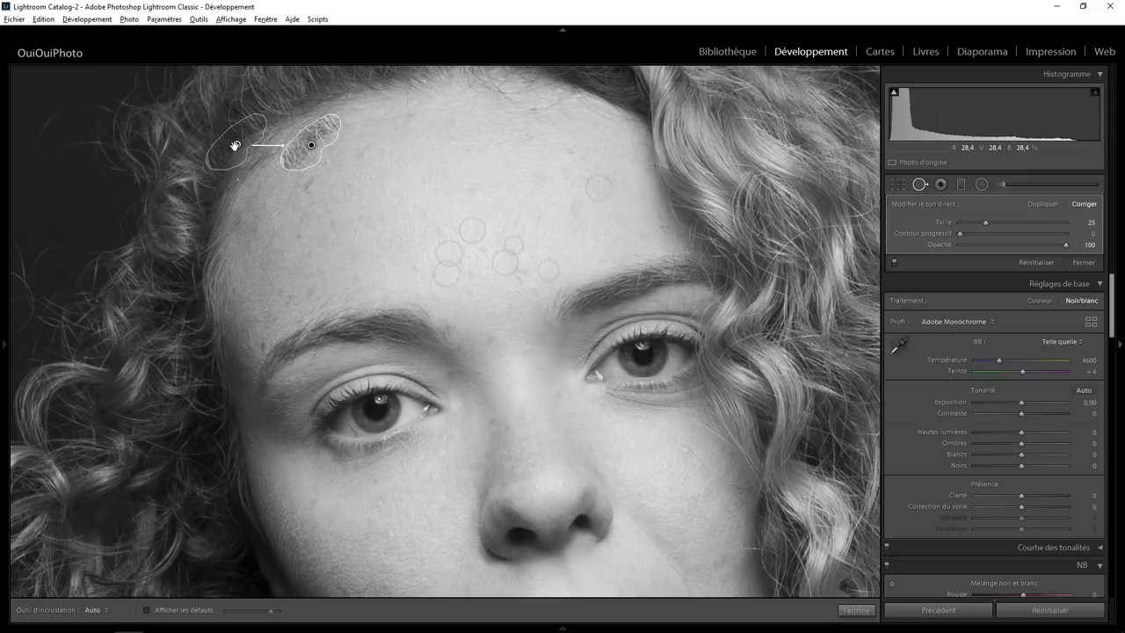
{"action": "left_click_drag", "start_coordinate": [235, 145], "coordinate": [261, 184]}
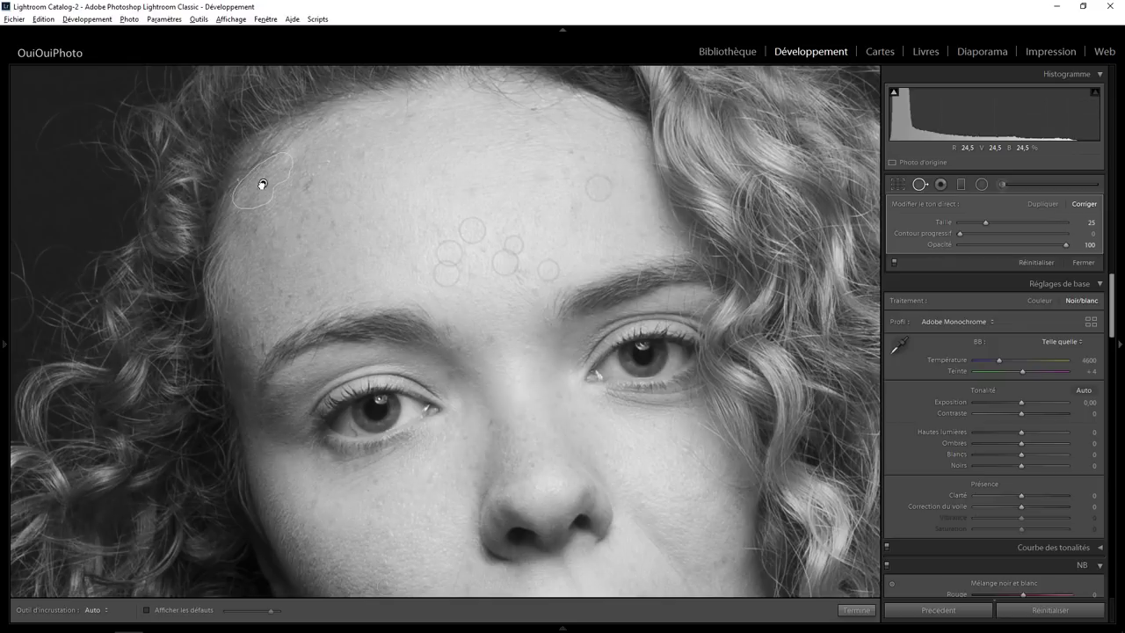
Step: Heal the remaining forehead marks and a spot between the brows with a size-27 brush
{"action": "left_click_drag", "start_coordinate": [332, 164], "coordinate": [298, 195]}
{"action": "scroll", "coordinate": [551, 260], "scroll_direction": "down", "scroll_amount": 2}
{"action": "left_click", "coordinate": [576, 259]}
{"action": "left_click_drag", "start_coordinate": [525, 348], "coordinate": [530, 380]}
{"action": "scroll", "coordinate": [524, 272], "scroll_direction": "up", "scroll_amount": 2}
{"action": "scroll", "coordinate": [524, 272], "scroll_direction": "up", "scroll_amount": 2}
{"action": "left_click", "coordinate": [520, 272]}
{"action": "left_click_drag", "start_coordinate": [408, 190], "coordinate": [436, 222]}
Step: Pull the top-right crop corner inward at the original aspect ratio and apply the crop
{"action": "left_click", "coordinate": [857, 609]}
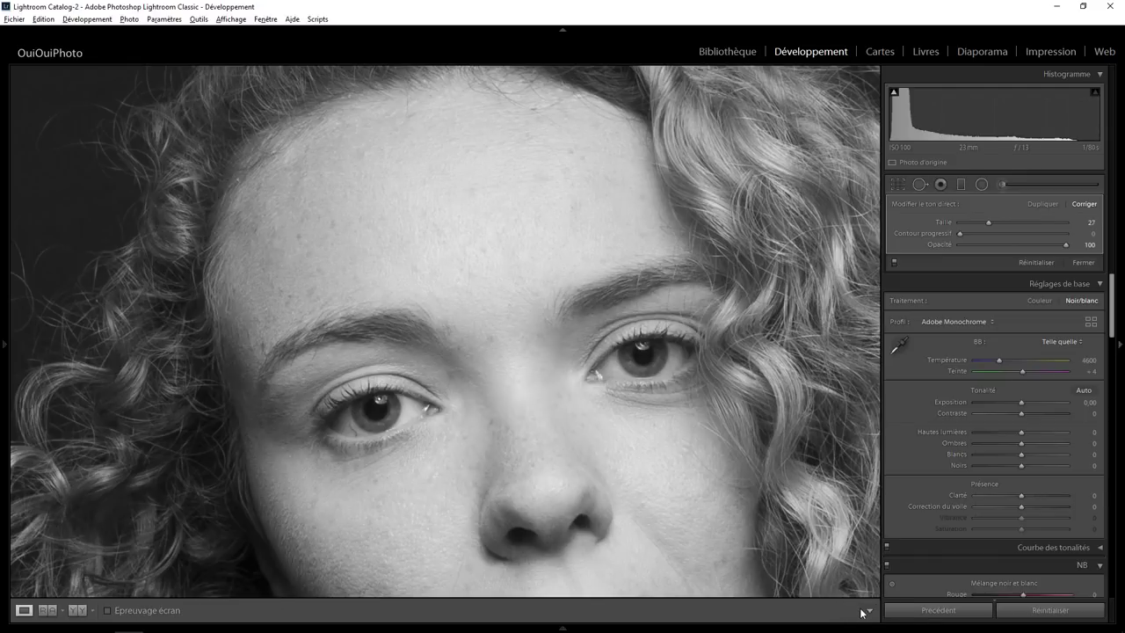
{"action": "left_click", "coordinate": [476, 252]}
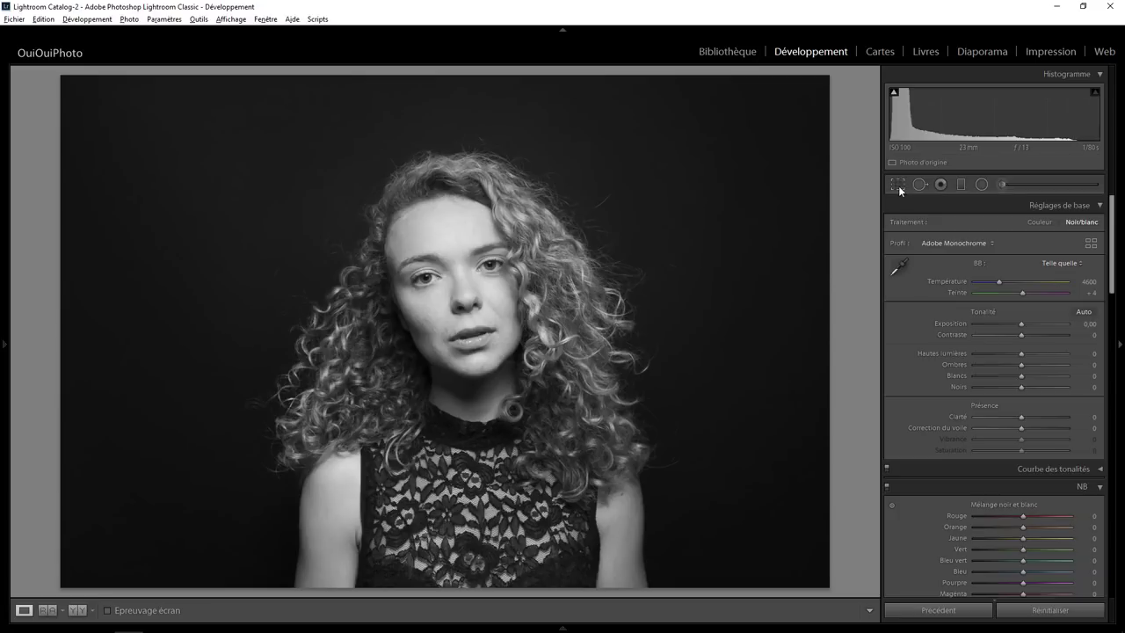
{"action": "left_click", "coordinate": [897, 184]}
{"action": "mouse_move", "coordinate": [827, 76]}
{"action": "left_mouse_down"}
{"action": "mouse_move", "coordinate": [797, 99]}
{"action": "mouse_move", "coordinate": [806, 96]}
{"action": "left_mouse_up"}
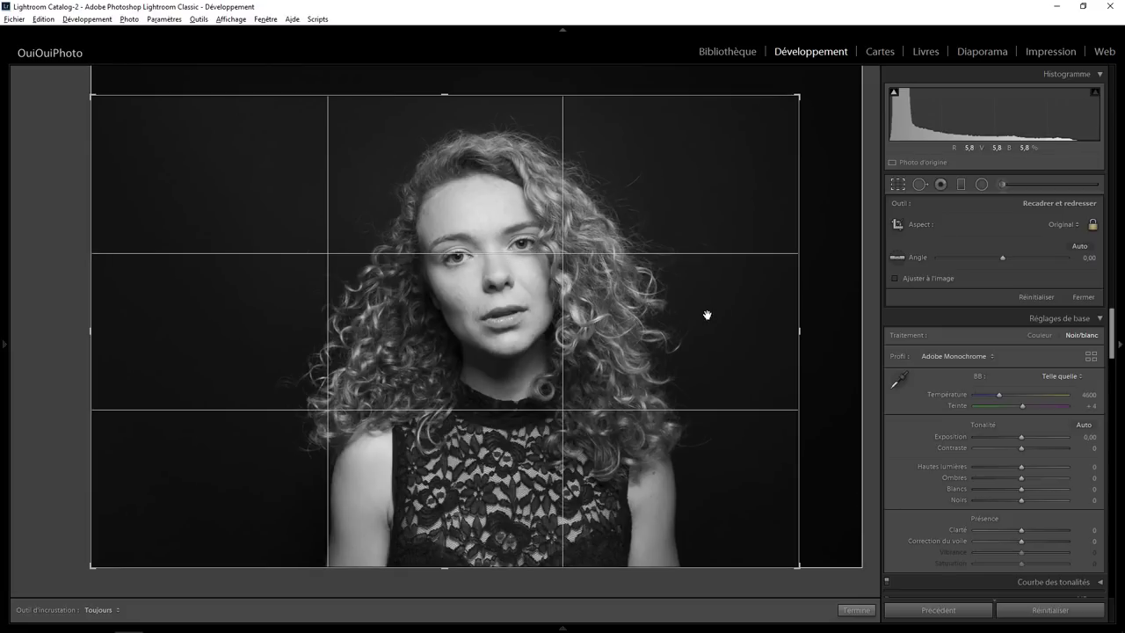
{"action": "left_click", "coordinate": [856, 609]}
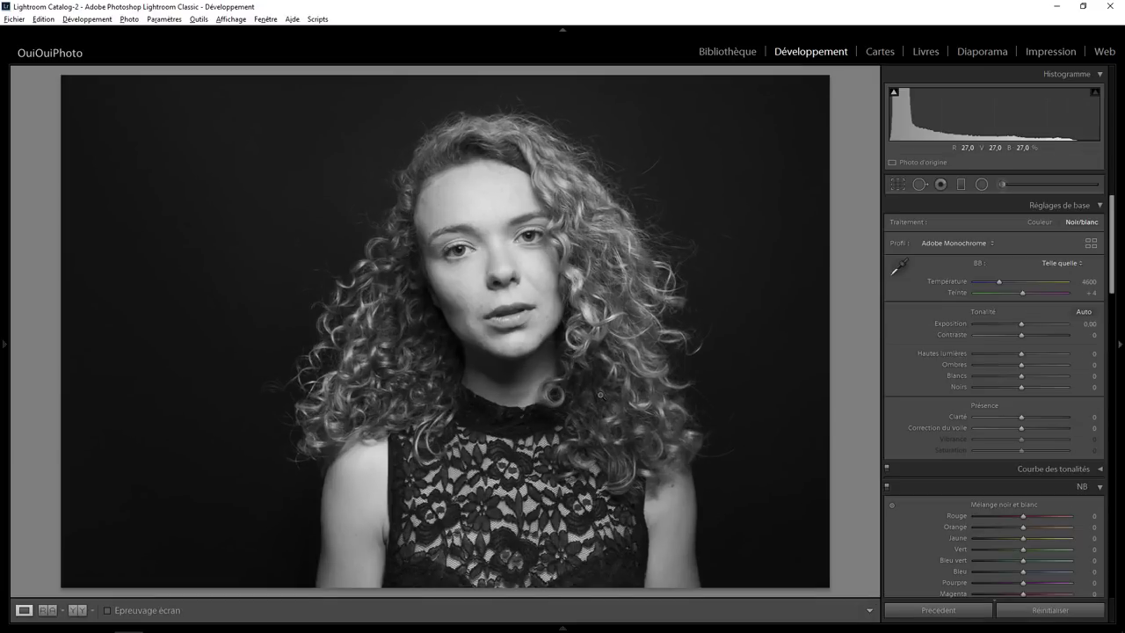
Step: Heal the blemish on the right of the chin with a size-25 brush, sourcing higher skin
{"action": "left_click", "coordinate": [539, 339]}
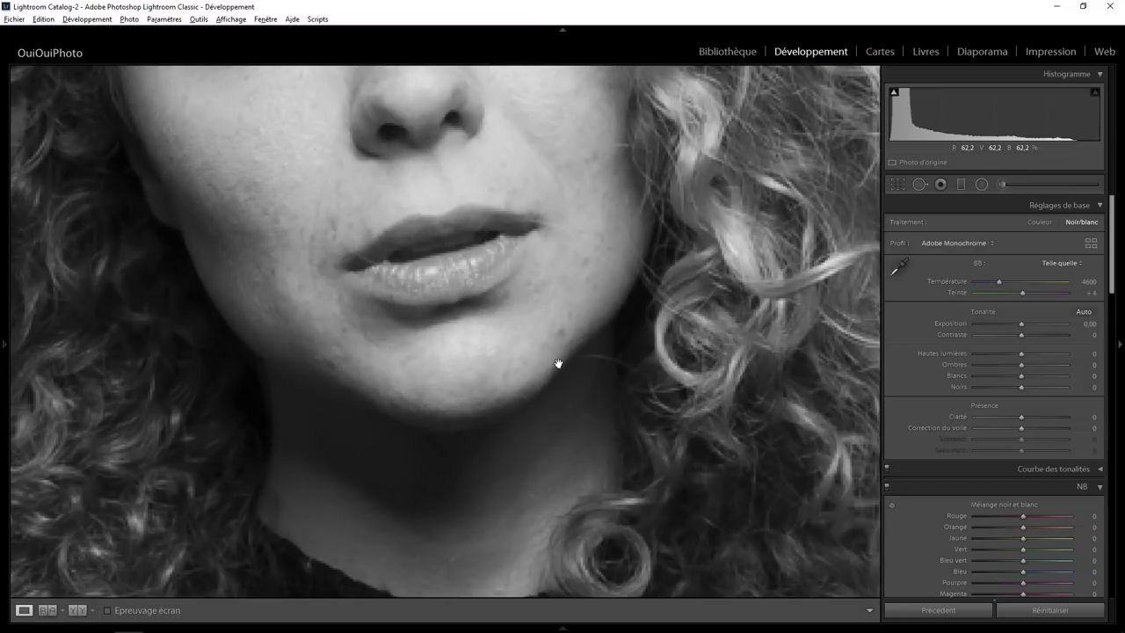
{"action": "left_click", "coordinate": [919, 184]}
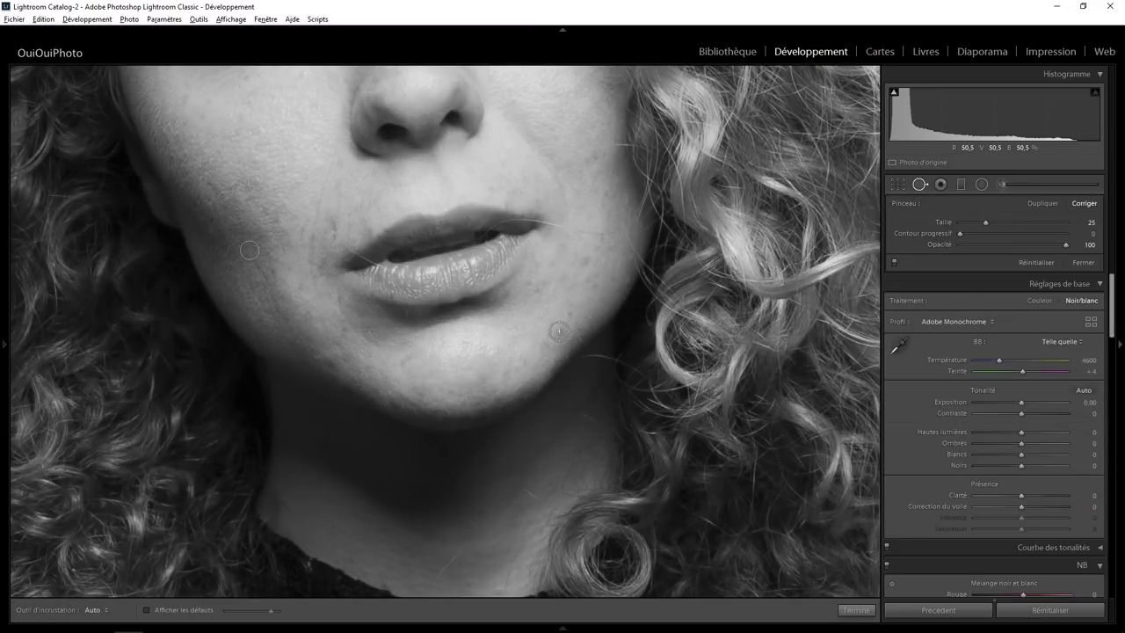
{"action": "left_click", "coordinate": [558, 331]}
{"action": "left_click_drag", "start_coordinate": [534, 359], "coordinate": [534, 337]}
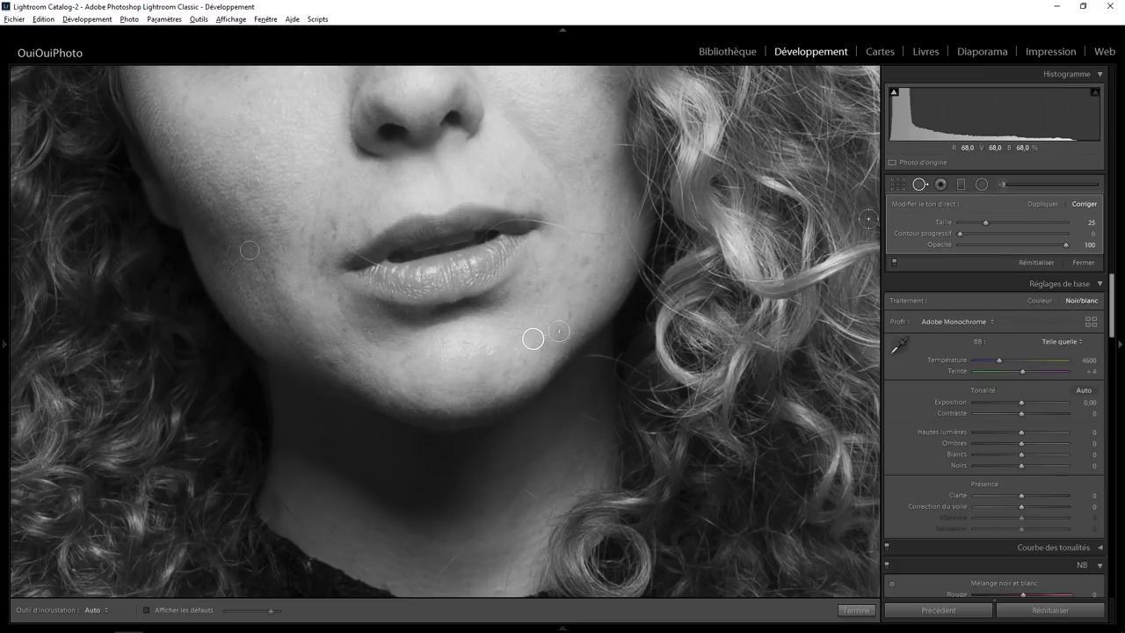
Step: Add a tilted radial filter over the chin with exposure 0, highlights −12 and clarity −31
{"action": "left_click", "coordinate": [981, 184]}
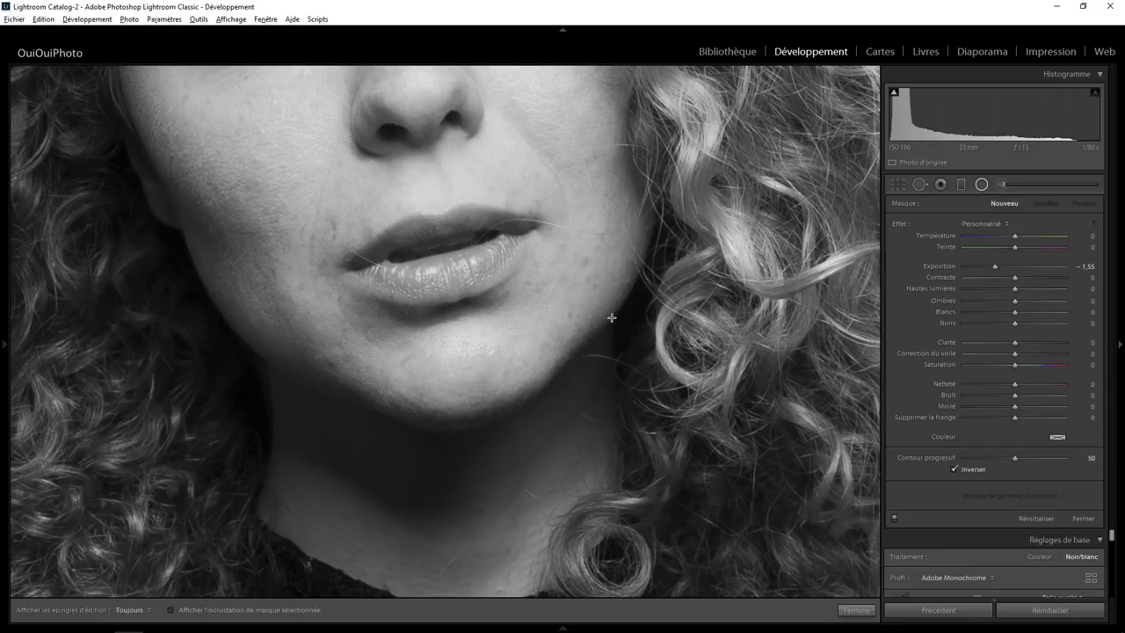
{"action": "mouse_move", "coordinate": [459, 332]}
{"action": "left_mouse_down"}
{"action": "mouse_move", "coordinate": [516, 362]}
{"action": "mouse_move", "coordinate": [454, 366]}
{"action": "left_mouse_up"}
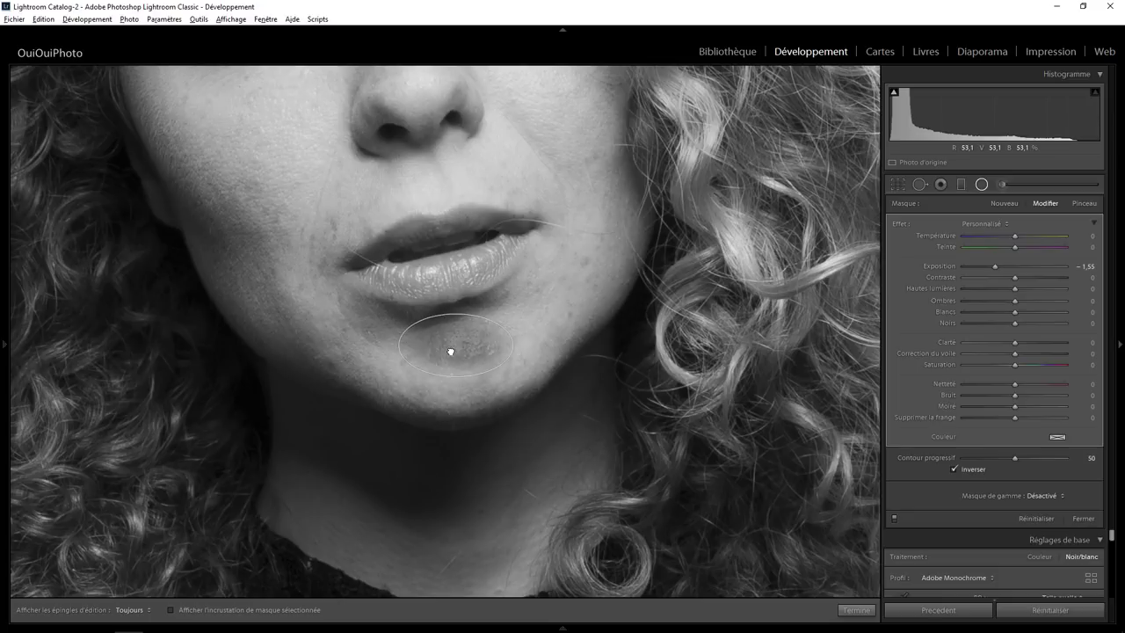
{"action": "left_click_drag", "start_coordinate": [496, 323], "coordinate": [485, 314]}
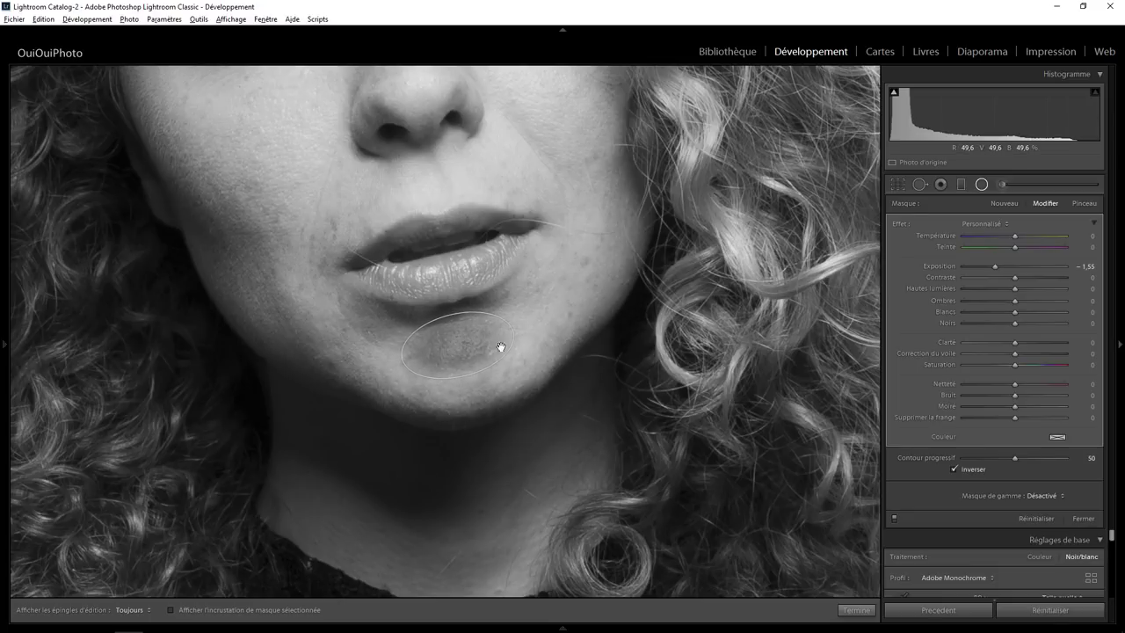
{"action": "double_click", "coordinate": [901, 224]}
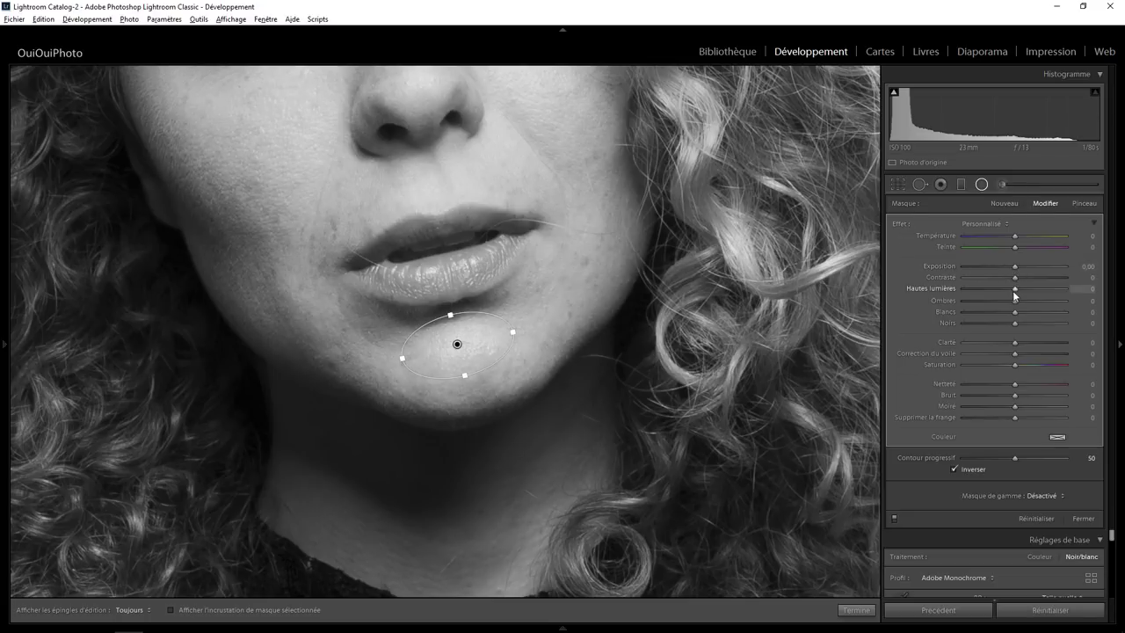
{"action": "left_click_drag", "start_coordinate": [1005, 289], "coordinate": [1007, 290]}
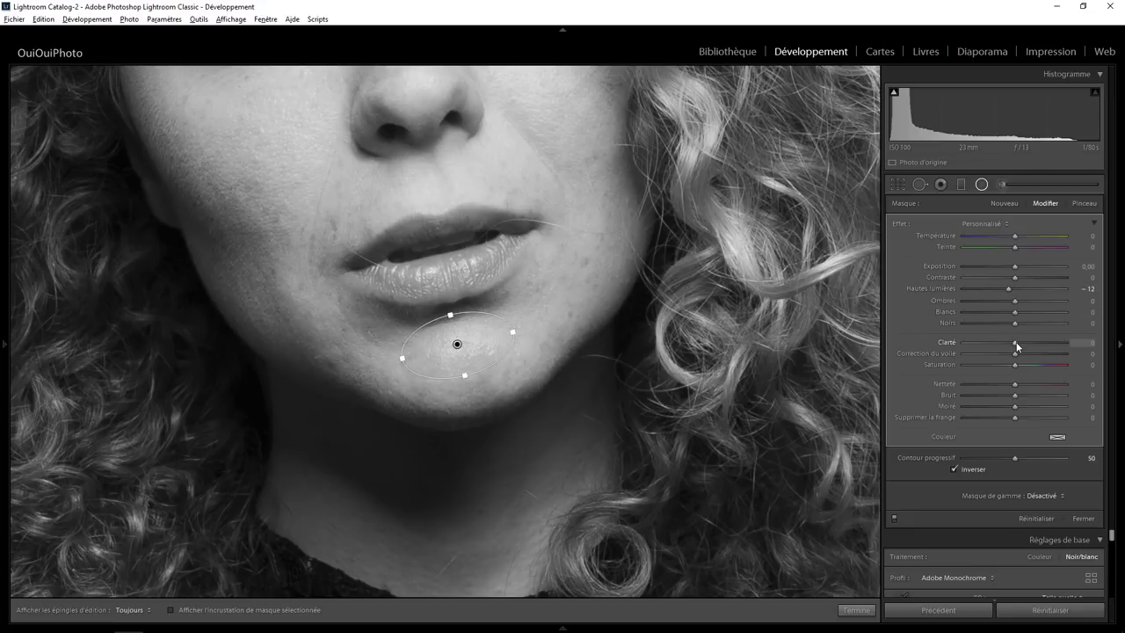
{"action": "left_click_drag", "start_coordinate": [1014, 342], "coordinate": [1002, 342]}
{"action": "left_click_drag", "start_coordinate": [1001, 343], "coordinate": [999, 340]}
{"action": "left_click", "coordinate": [855, 609]}
Step: Heal a forehead blemish with the size-25 brush, sourcing from nearby clean skin
{"action": "left_click", "coordinate": [470, 290]}
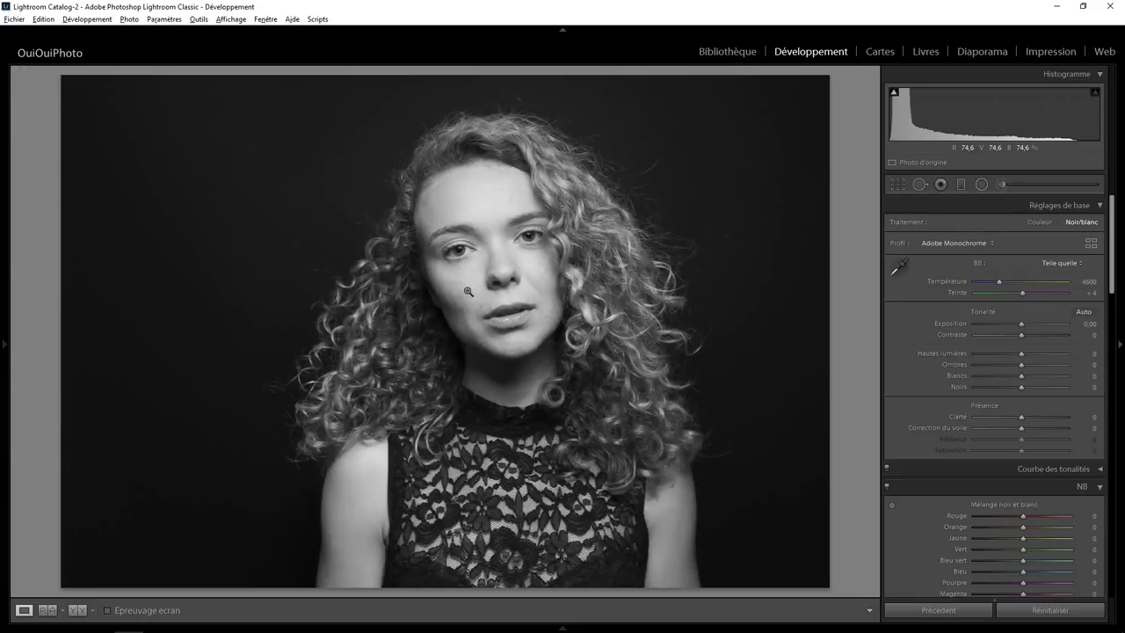
{"action": "left_click", "coordinate": [498, 187]}
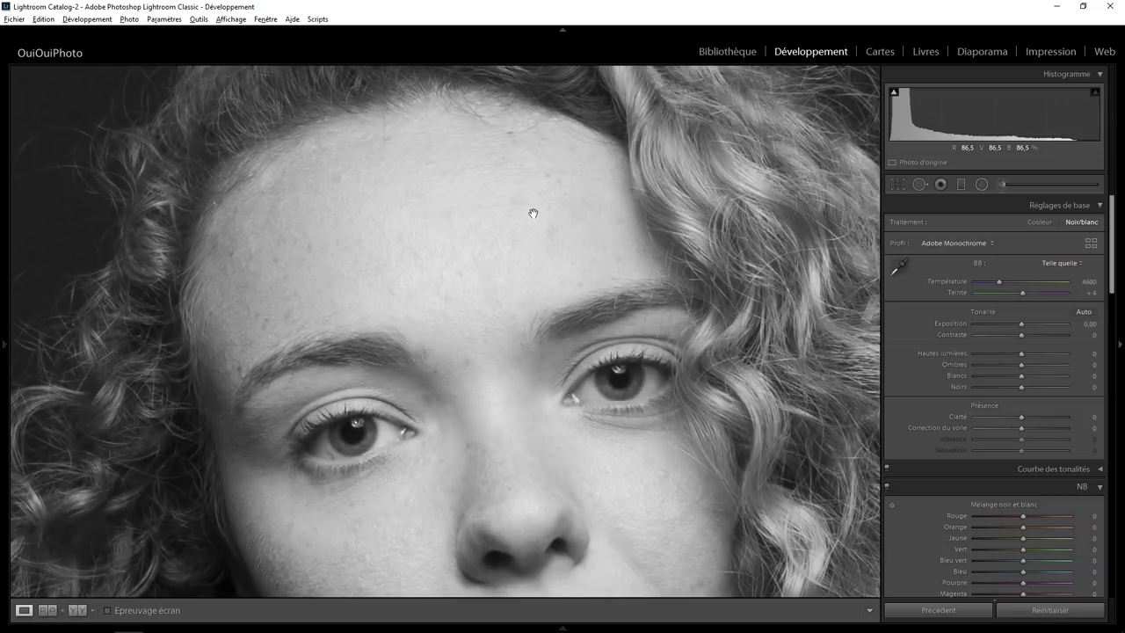
{"action": "left_click", "coordinate": [919, 184]}
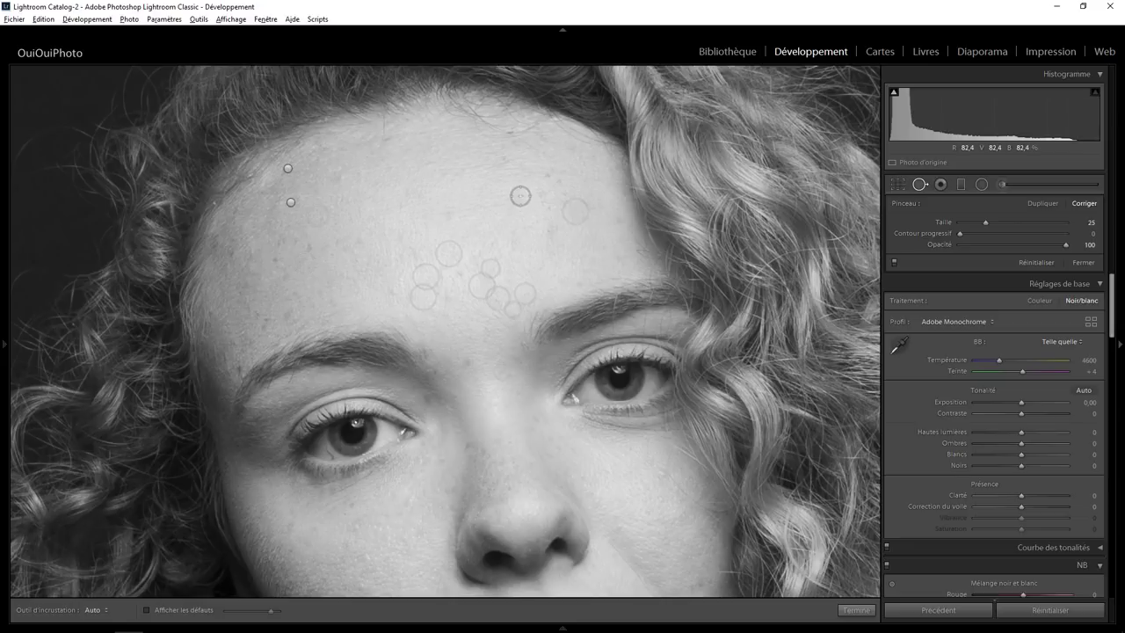
{"action": "left_click_drag", "start_coordinate": [521, 200], "coordinate": [525, 200]}
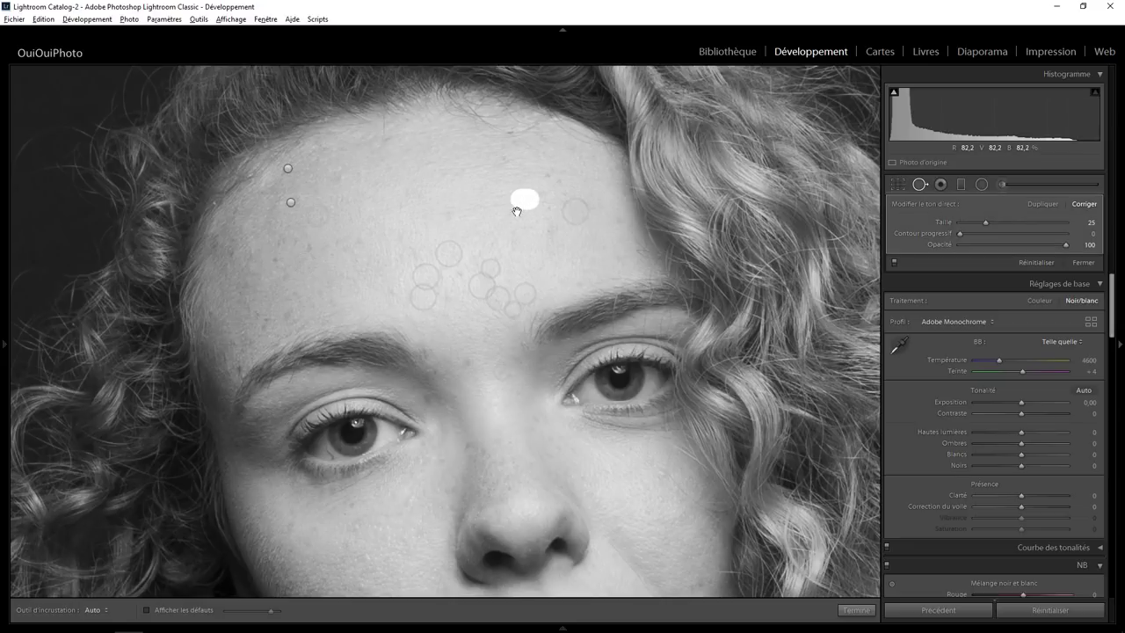
{"action": "left_click_drag", "start_coordinate": [507, 196], "coordinate": [524, 198]}
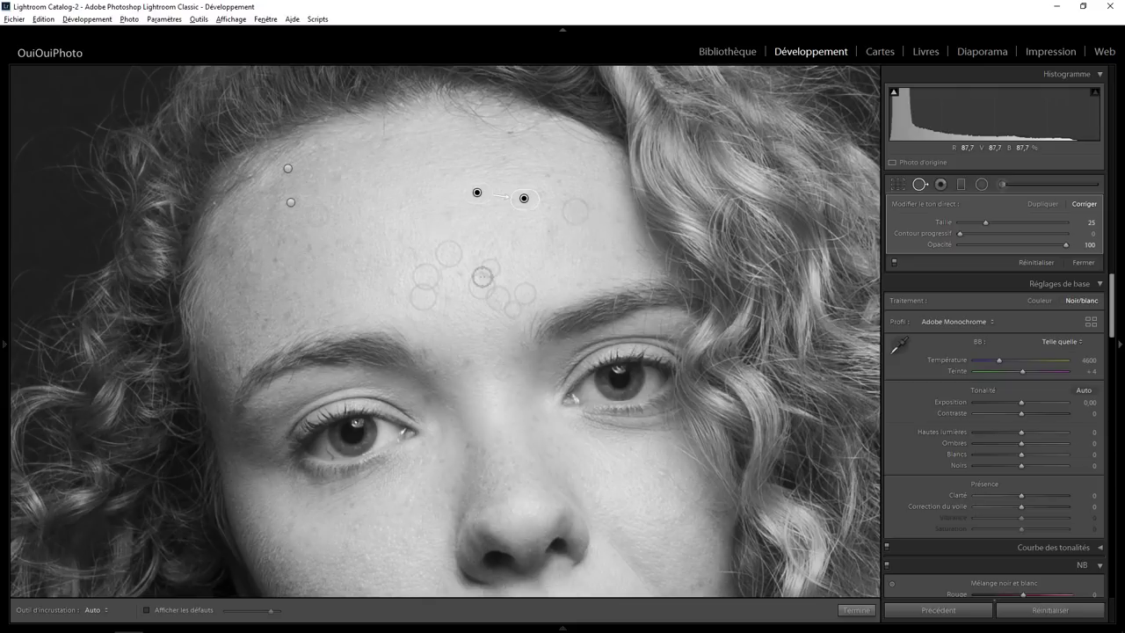
Step: Add a rotated radial filter over the forehead with exposure 0 and clarity −24
{"action": "left_click", "coordinate": [981, 184]}
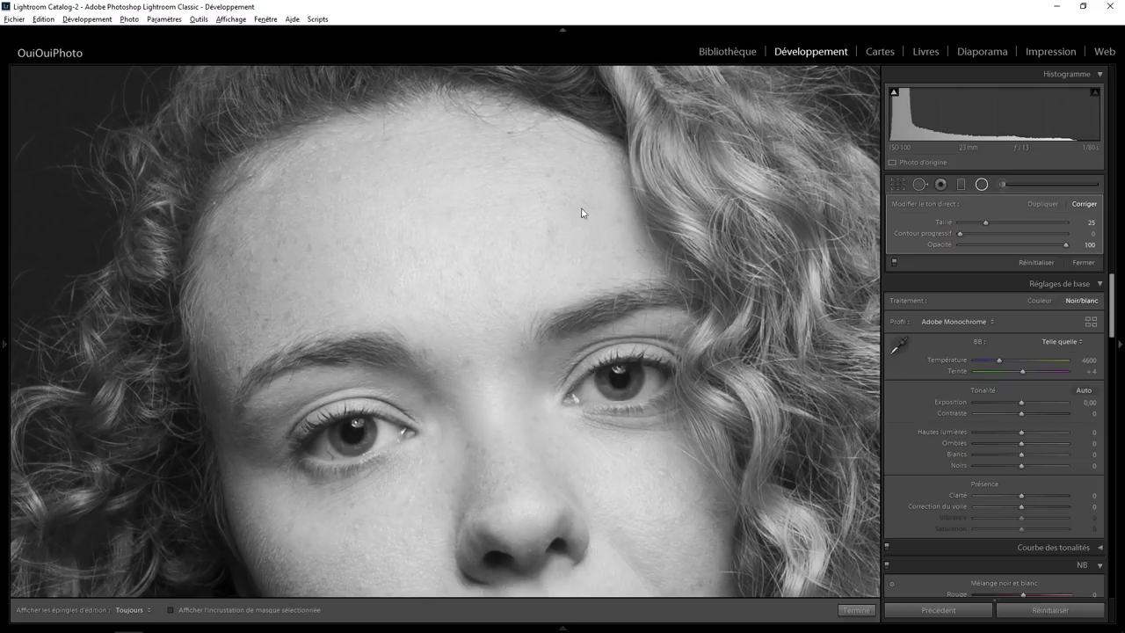
{"action": "left_click_drag", "start_coordinate": [461, 250], "coordinate": [617, 353]}
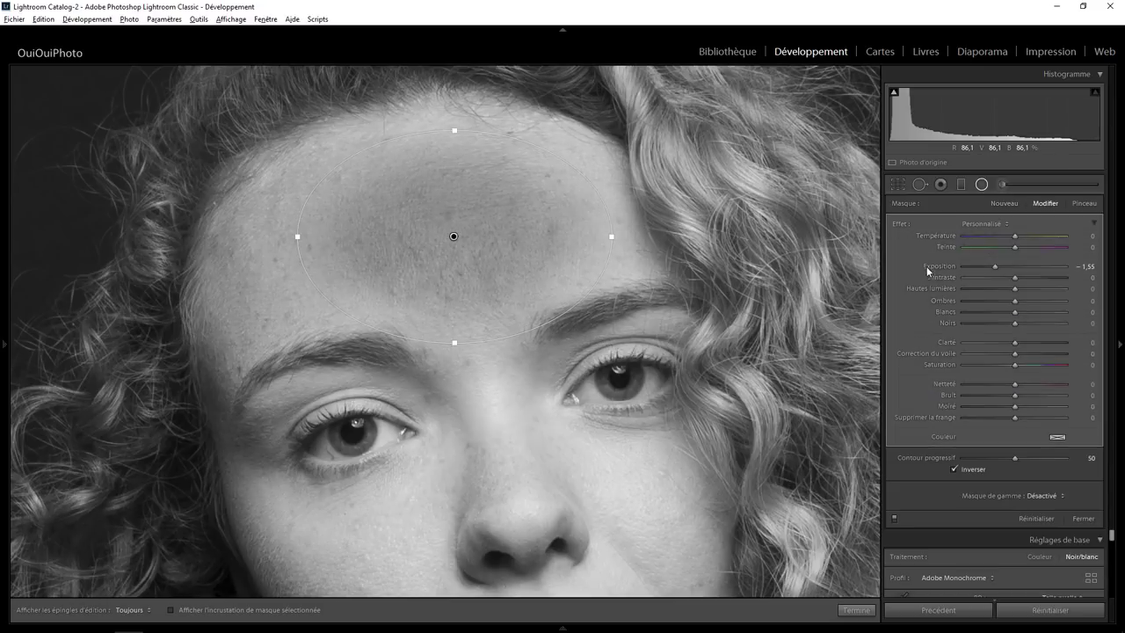
{"action": "double_click", "coordinate": [899, 222]}
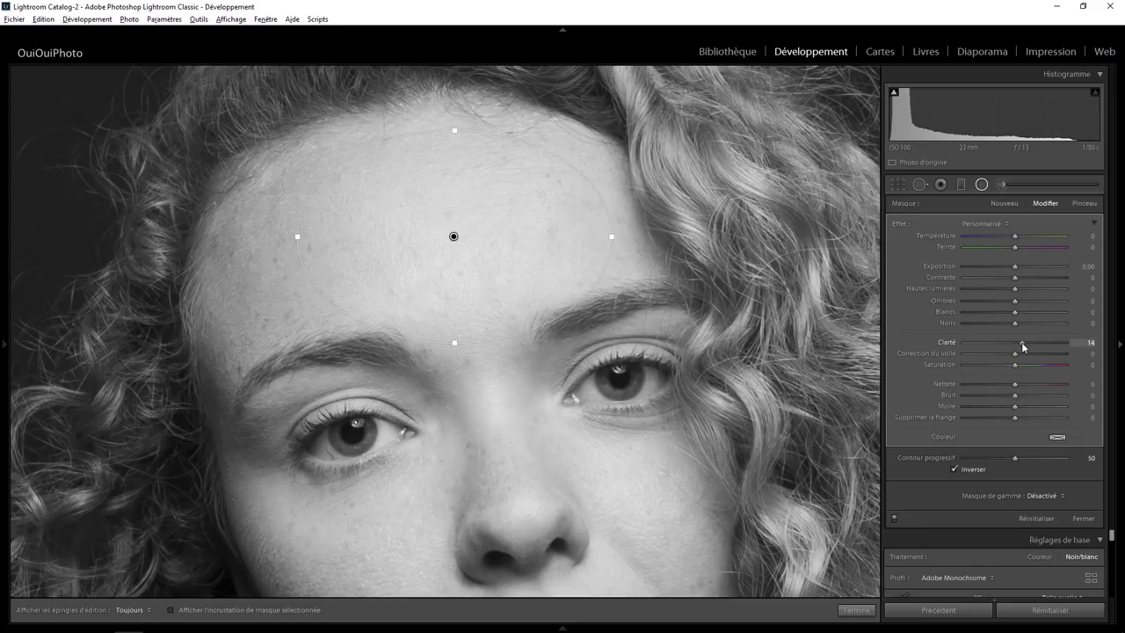
{"action": "mouse_move", "coordinate": [1021, 341]}
{"action": "left_mouse_down"}
{"action": "mouse_move", "coordinate": [966, 342]}
{"action": "mouse_move", "coordinate": [1088, 344]}
{"action": "mouse_move", "coordinate": [979, 348]}
{"action": "mouse_move", "coordinate": [1002, 342]}
{"action": "left_mouse_up"}
{"action": "left_click_drag", "start_coordinate": [561, 157], "coordinate": [551, 127]}
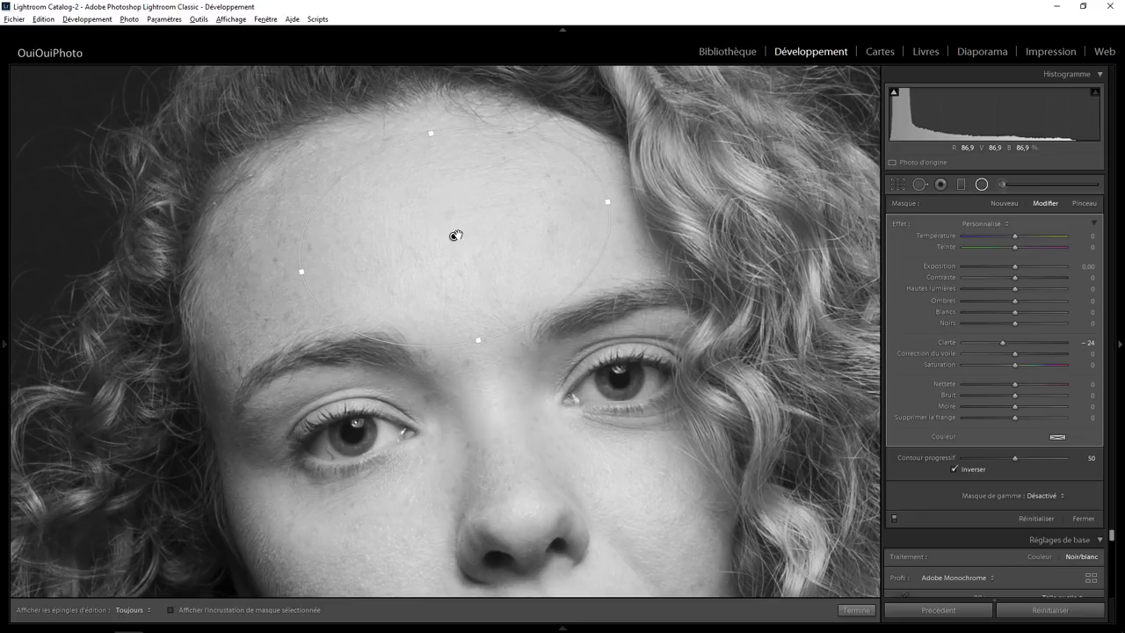
{"action": "left_click_drag", "start_coordinate": [450, 236], "coordinate": [446, 237]}
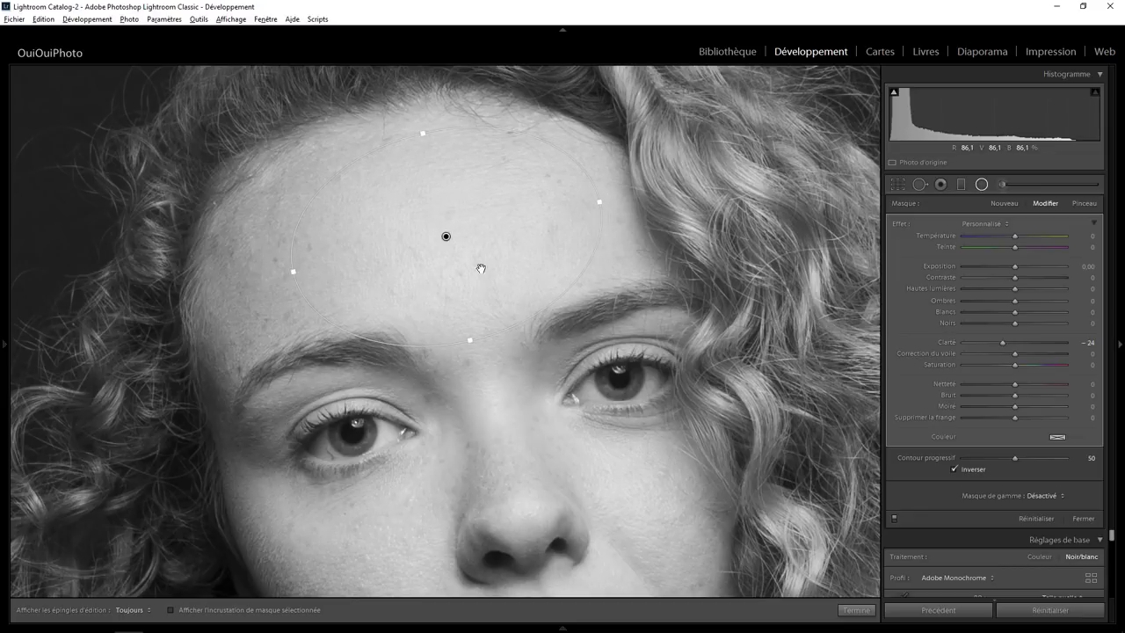
{"action": "left_click", "coordinate": [864, 609]}
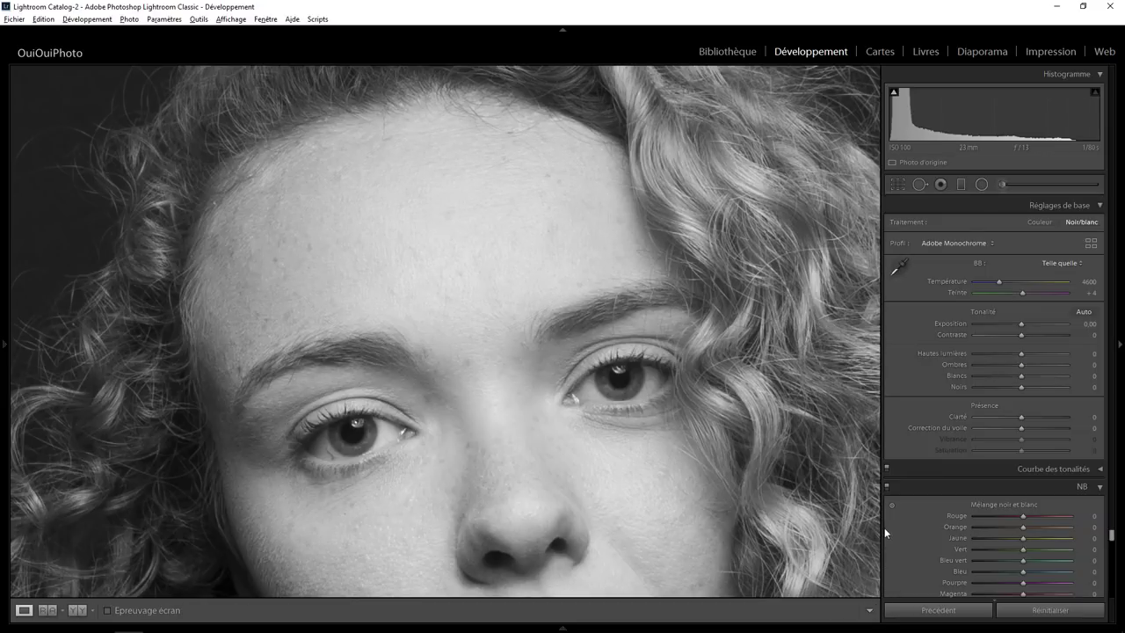
Step: Try higher and lower overall Clarté in Réglages de base, then reset it to 0
{"action": "left_click", "coordinate": [554, 324]}
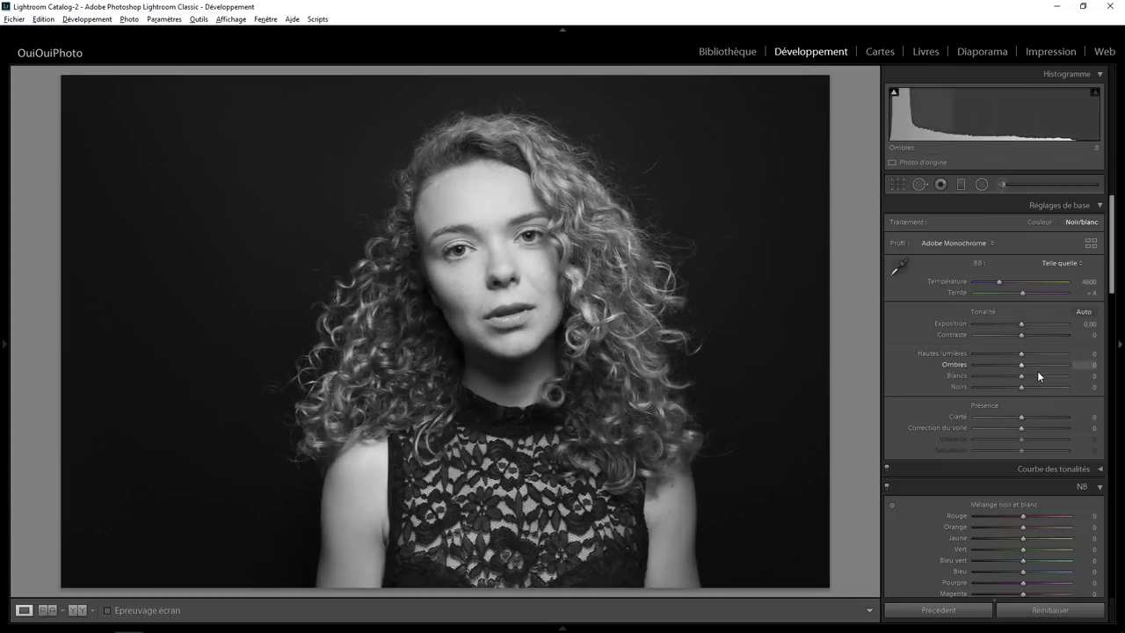
{"action": "mouse_move", "coordinate": [1021, 416]}
{"action": "left_mouse_down"}
{"action": "mouse_move", "coordinate": [1042, 416]}
{"action": "mouse_move", "coordinate": [1033, 411]}
{"action": "left_mouse_up"}
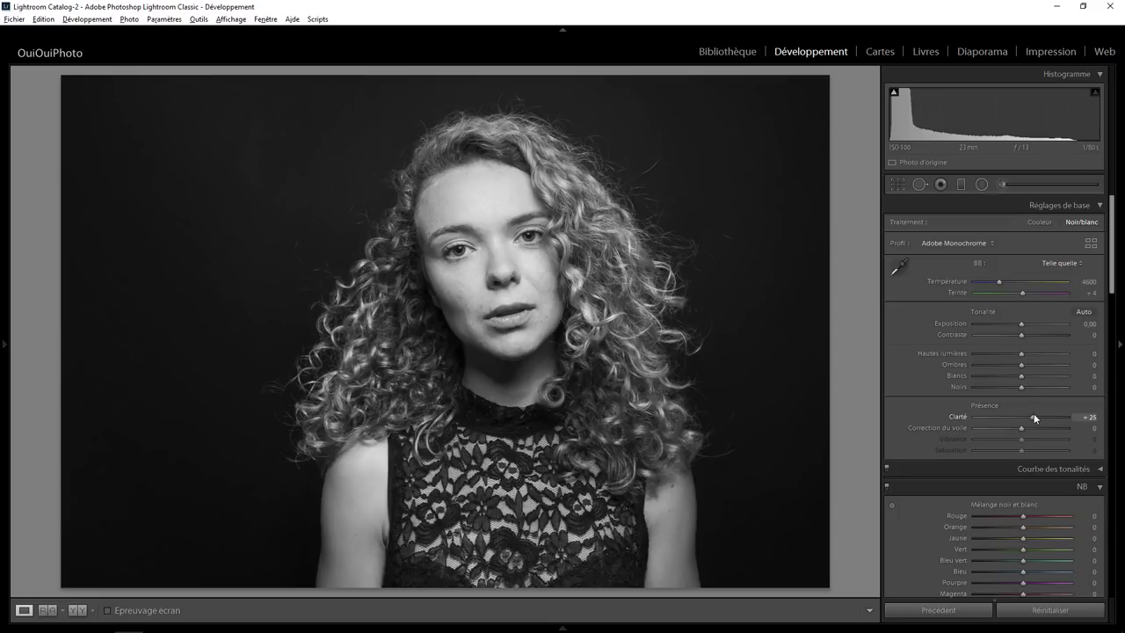
{"action": "left_click_drag", "start_coordinate": [1034, 418], "coordinate": [1020, 417]}
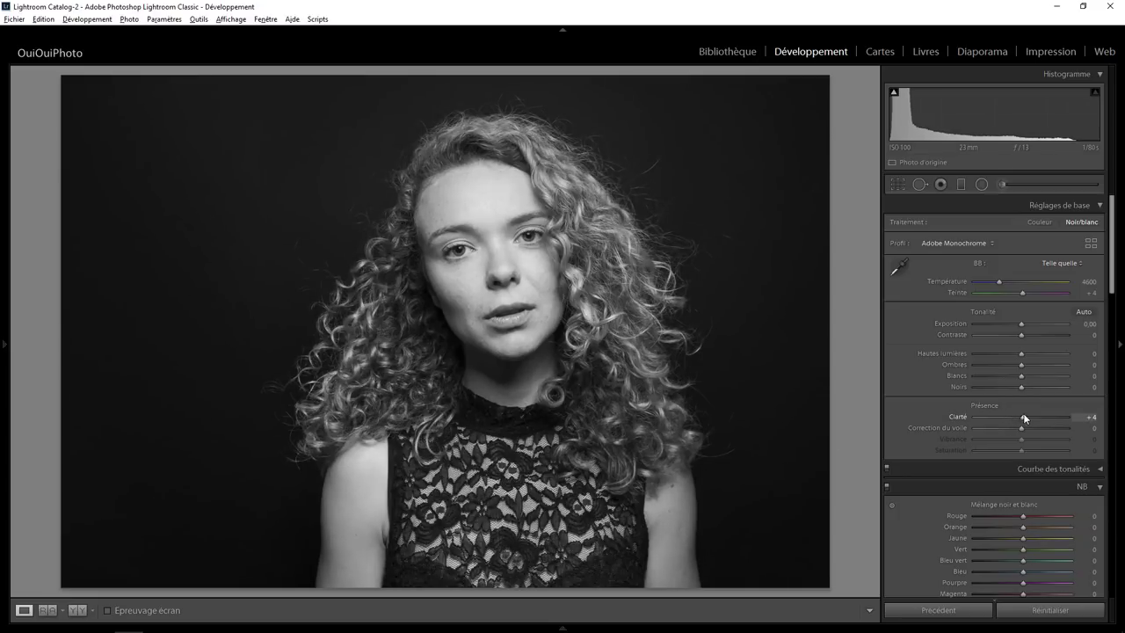
{"action": "double_click", "coordinate": [1022, 418]}
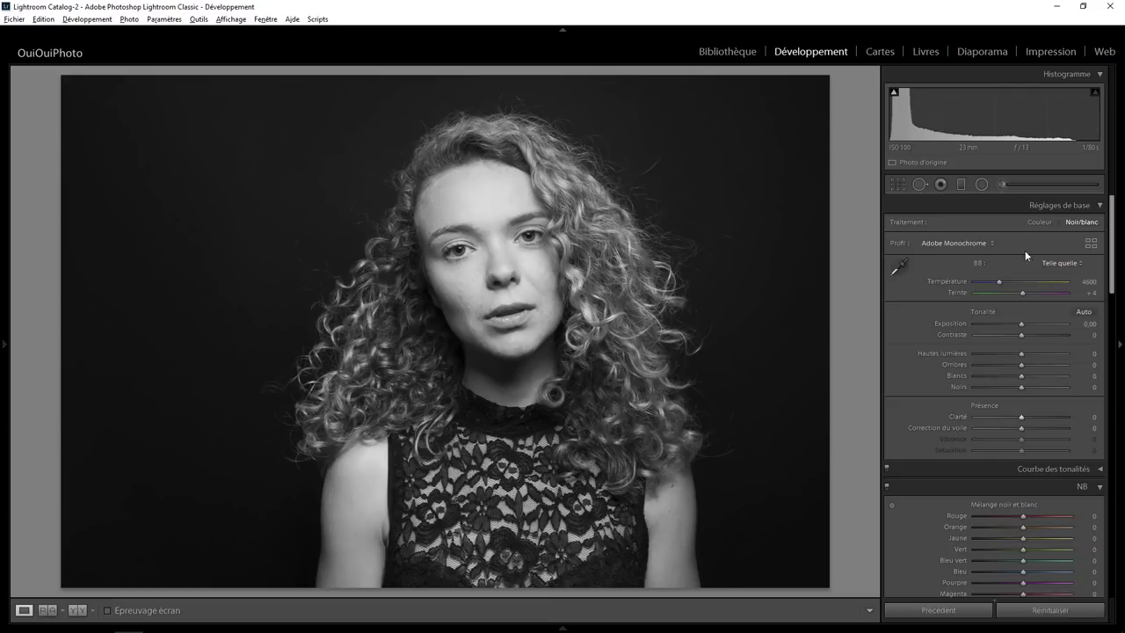
{"action": "left_click", "coordinate": [1003, 187]}
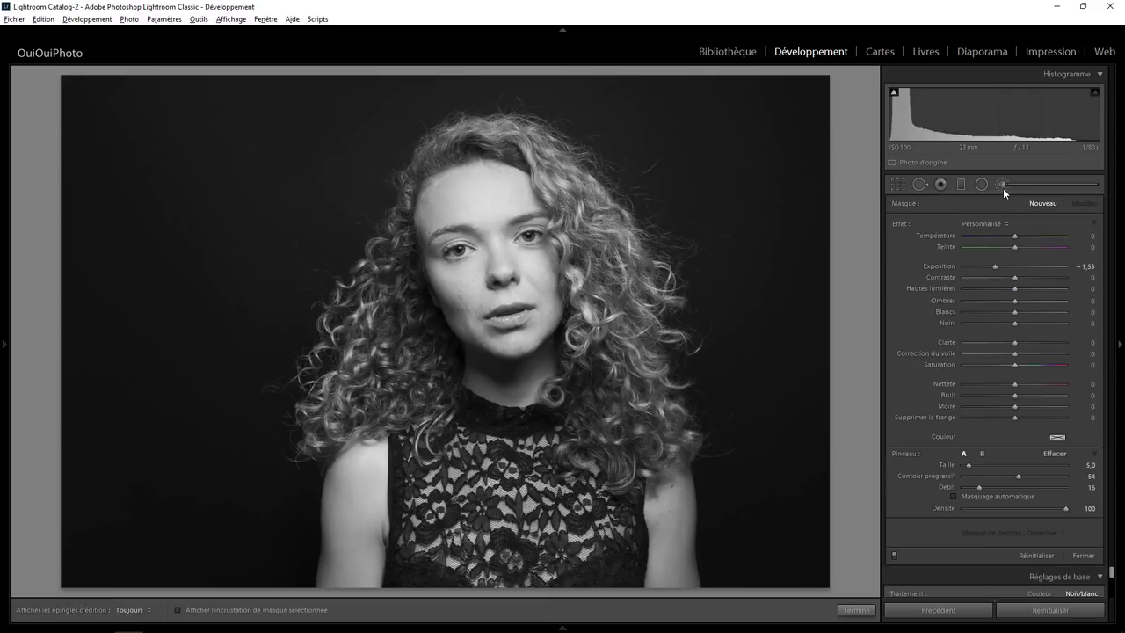
Step: Set the adjustment brush to exposure 0 and clarity 32 with increased flow
{"action": "double_click", "coordinate": [902, 223]}
{"action": "left_click_drag", "start_coordinate": [1030, 346], "coordinate": [1036, 338]}
{"action": "scroll", "coordinate": [403, 313], "scroll_direction": "up", "scroll_amount": 3}
{"action": "scroll", "coordinate": [403, 314], "scroll_direction": "up", "scroll_amount": 3}
{"action": "key", "text": "h"}
{"action": "key", "text": "h"}
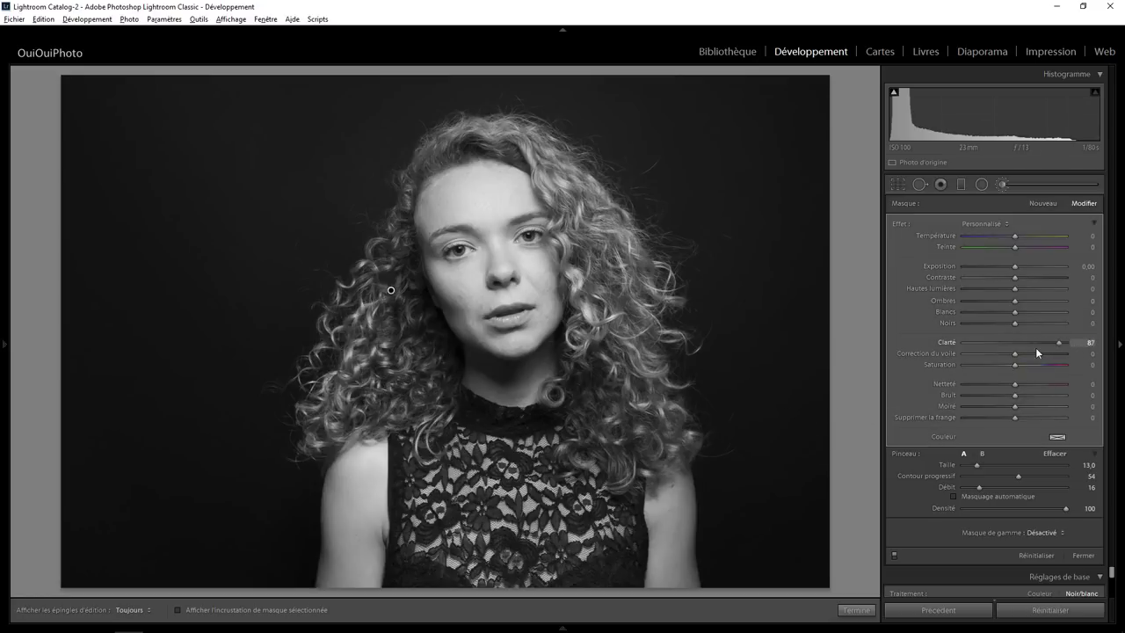
{"action": "mouse_move", "coordinate": [1036, 348]}
{"action": "left_mouse_down"}
{"action": "mouse_move", "coordinate": [1005, 347]}
{"action": "mouse_move", "coordinate": [1048, 344]}
{"action": "mouse_move", "coordinate": [1031, 347]}
{"action": "left_mouse_up"}
{"action": "left_click_drag", "start_coordinate": [979, 485], "coordinate": [1074, 489]}
{"action": "left_click_drag", "start_coordinate": [1028, 345], "coordinate": [1031, 345]}
Step: Paint the clarity brush over the left-side curls and across the top of the hair
{"action": "key", "text": "h"}
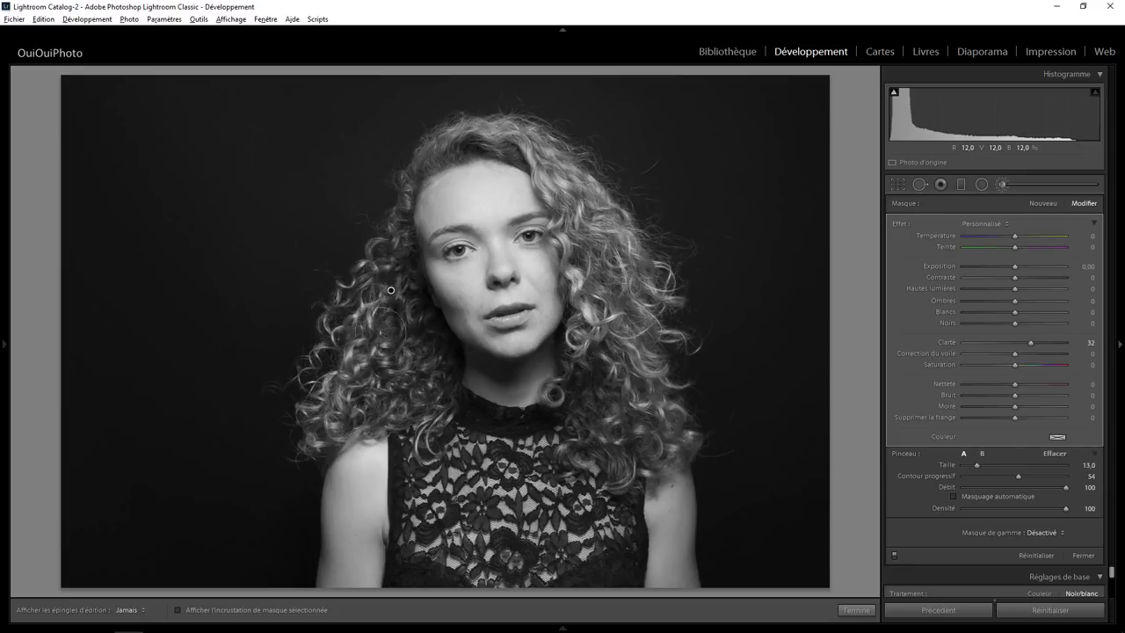
{"action": "left_click_drag", "start_coordinate": [415, 342], "coordinate": [318, 411]}
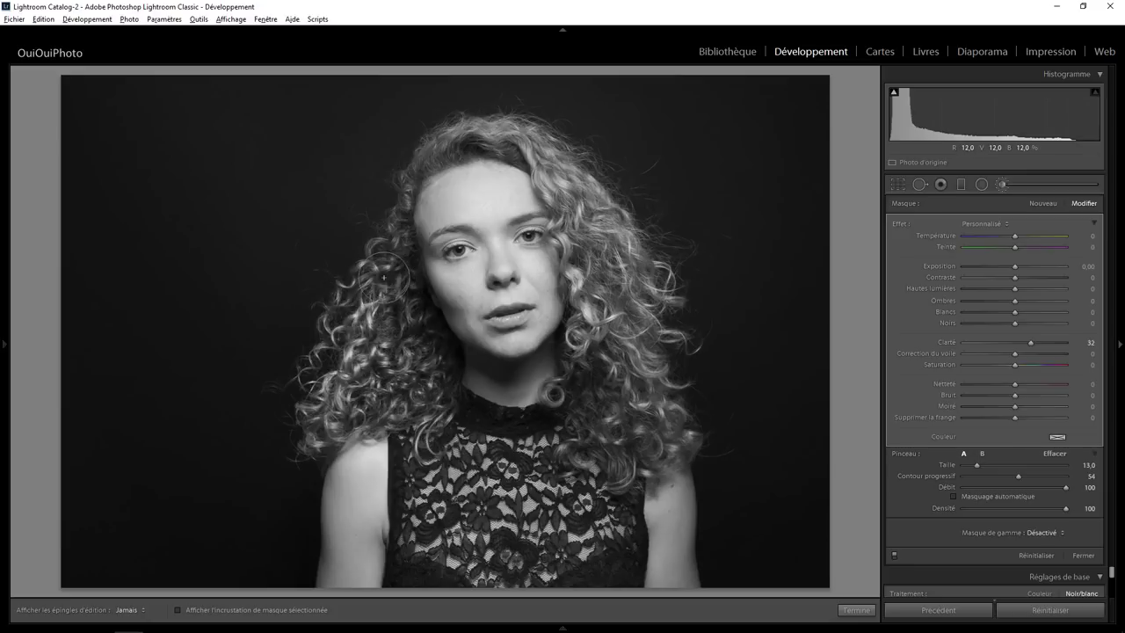
{"action": "key", "text": "h"}
{"action": "scroll", "coordinate": [448, 171], "scroll_direction": "down", "scroll_amount": 3}
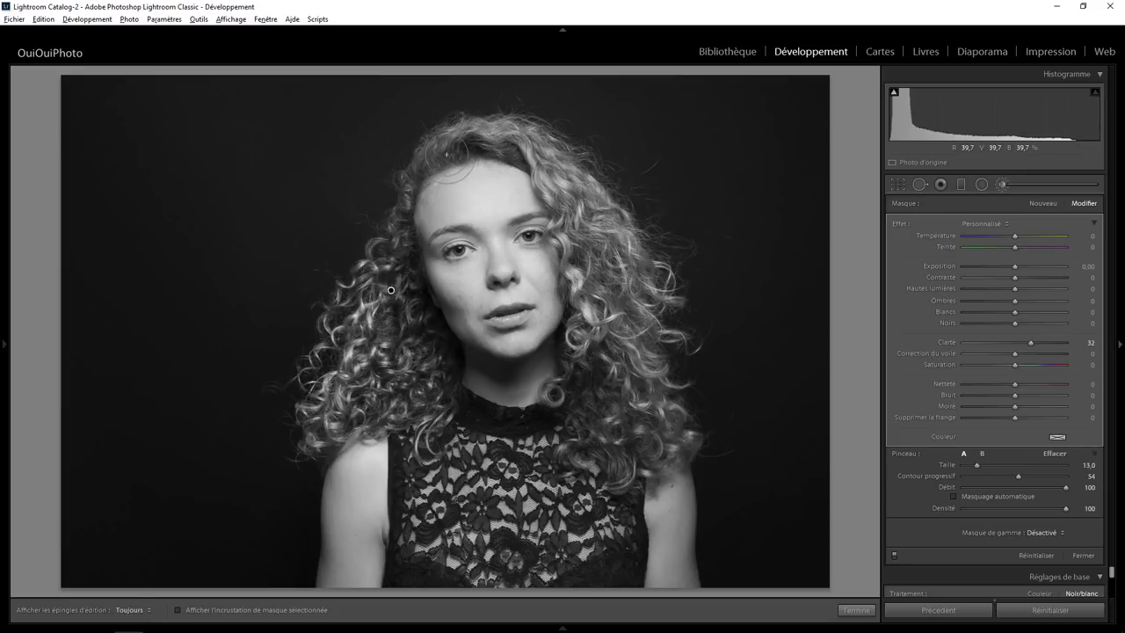
{"action": "scroll", "coordinate": [439, 154], "scroll_direction": "down", "scroll_amount": 2}
{"action": "key", "text": "h"}
{"action": "left_click_drag", "start_coordinate": [439, 155], "coordinate": [536, 141]}
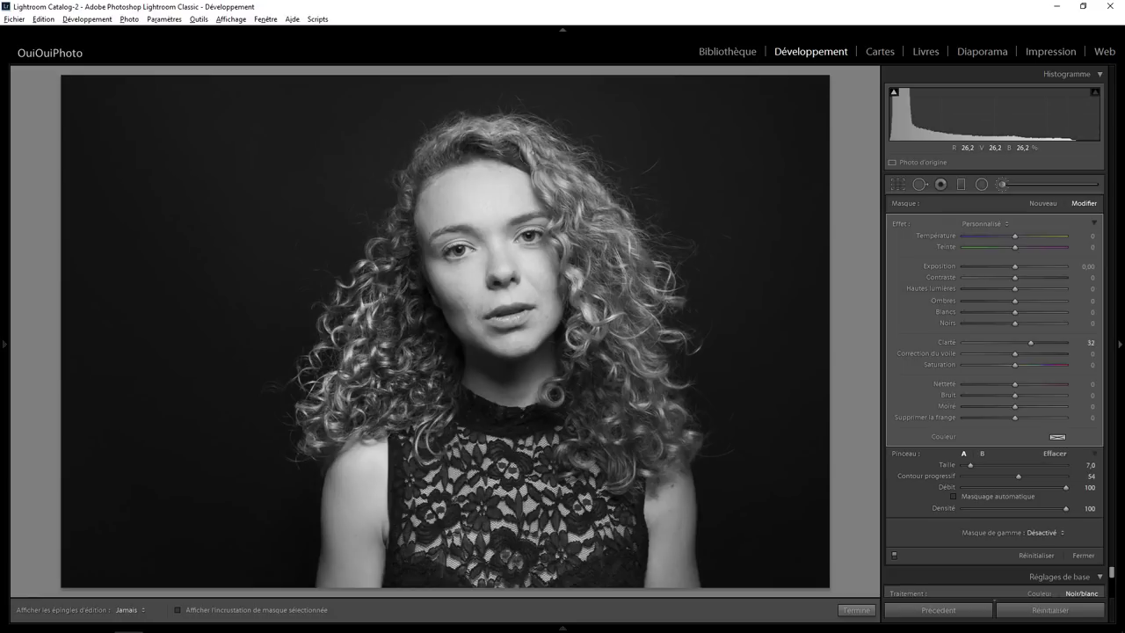
{"action": "scroll", "coordinate": [558, 182], "scroll_direction": "up", "scroll_amount": 4}
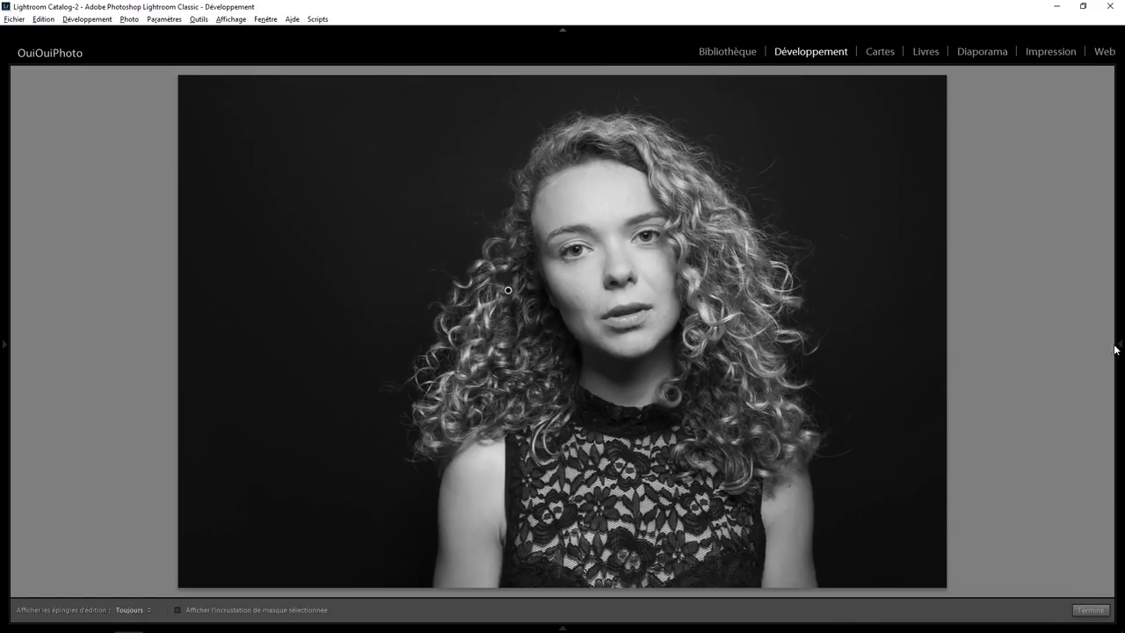
Step: Fine-tune the painted hair clarity to +27 and apply the adjustment
{"action": "left_click", "coordinate": [1119, 348]}
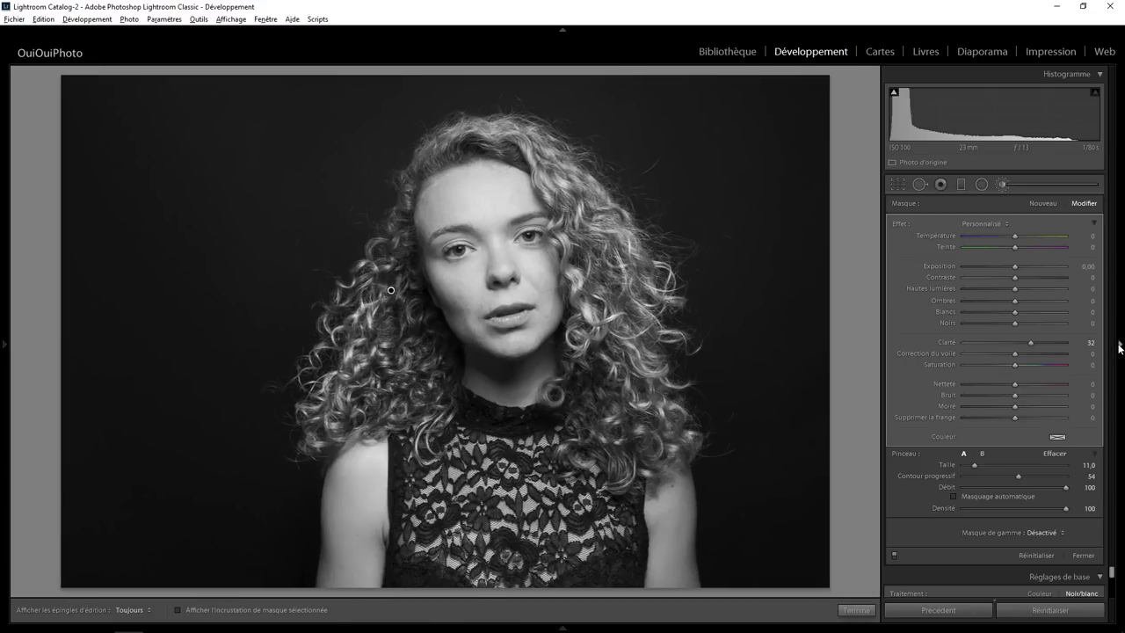
{"action": "left_click", "coordinate": [1119, 348]}
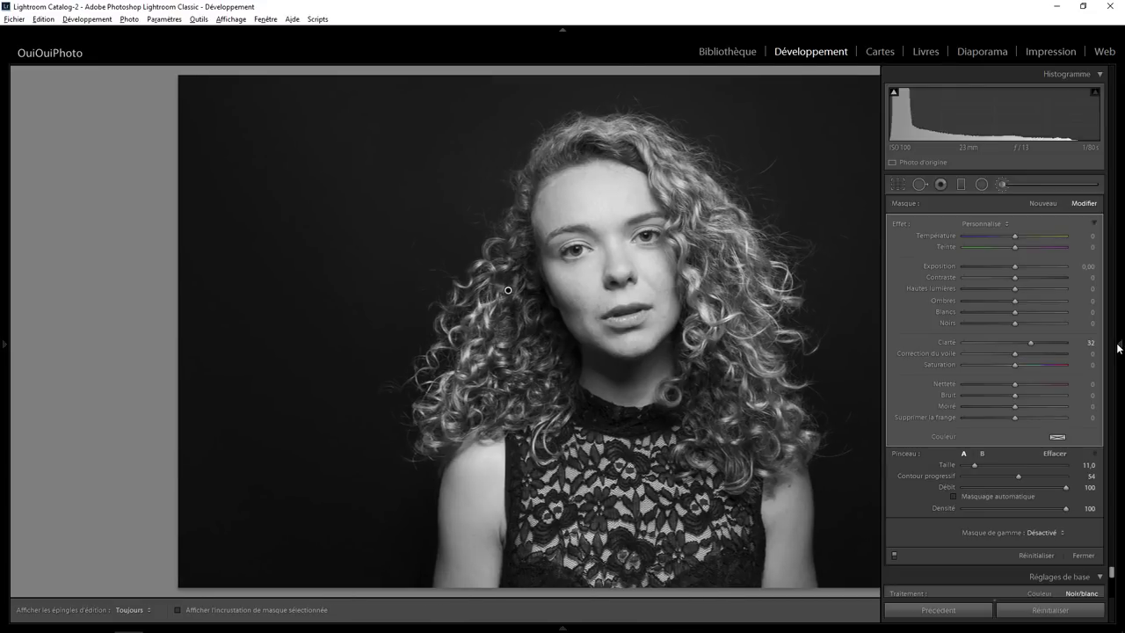
{"action": "left_click", "coordinate": [1119, 348]}
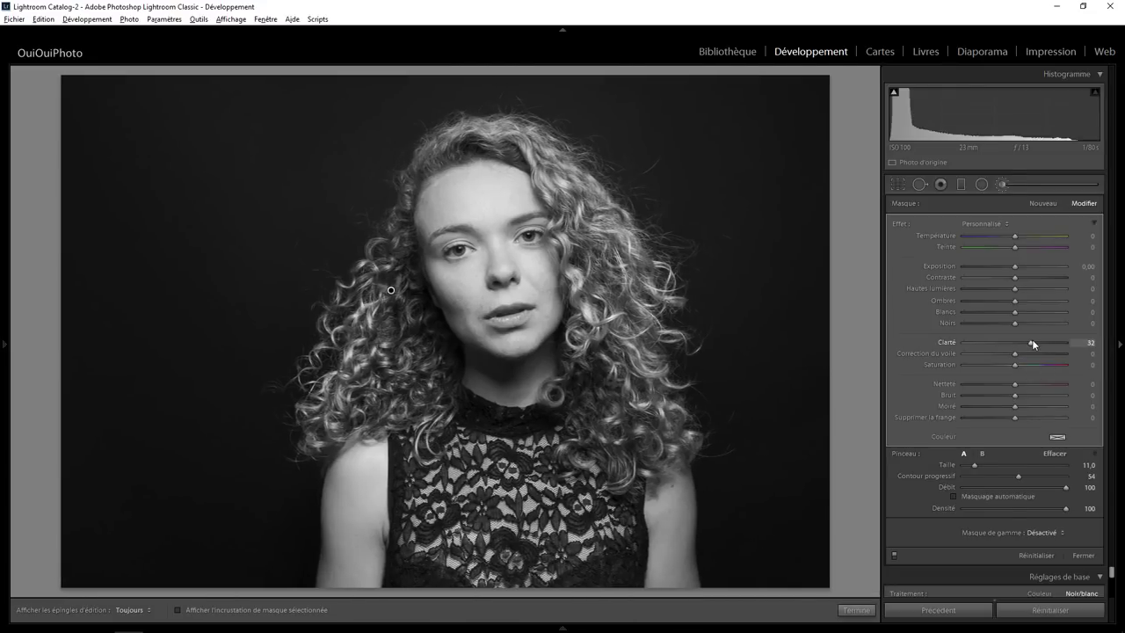
{"action": "mouse_move", "coordinate": [1030, 342]}
{"action": "left_mouse_down"}
{"action": "mouse_move", "coordinate": [1002, 342]}
{"action": "mouse_move", "coordinate": [1038, 343]}
{"action": "left_mouse_up"}
{"action": "left_click", "coordinate": [854, 609]}
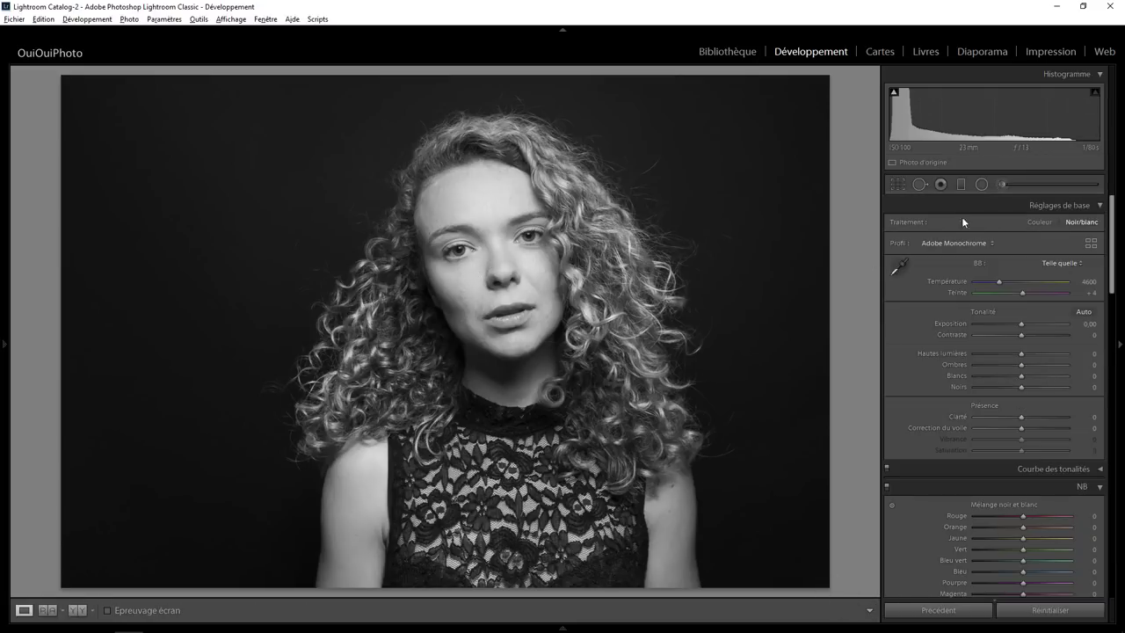
Step: Draw a new radial oval over the left cheek and give it exposure 0.10
{"action": "left_click", "coordinate": [980, 185]}
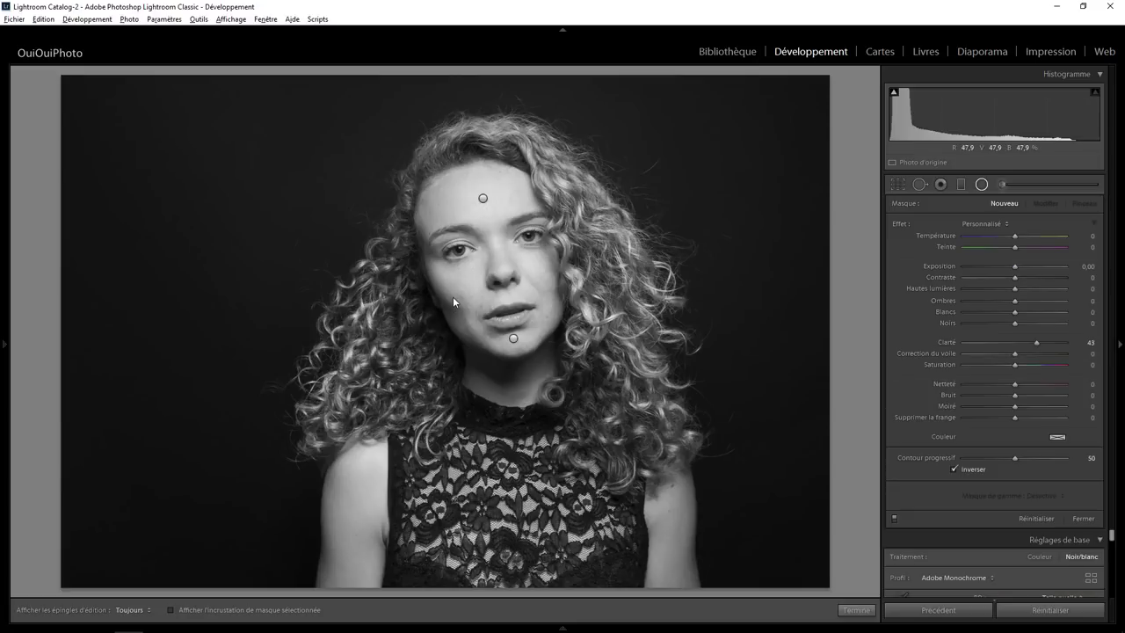
{"action": "mouse_move", "coordinate": [448, 298]}
{"action": "left_mouse_down"}
{"action": "mouse_move", "coordinate": [484, 322]}
{"action": "mouse_move", "coordinate": [471, 301]}
{"action": "left_mouse_up"}
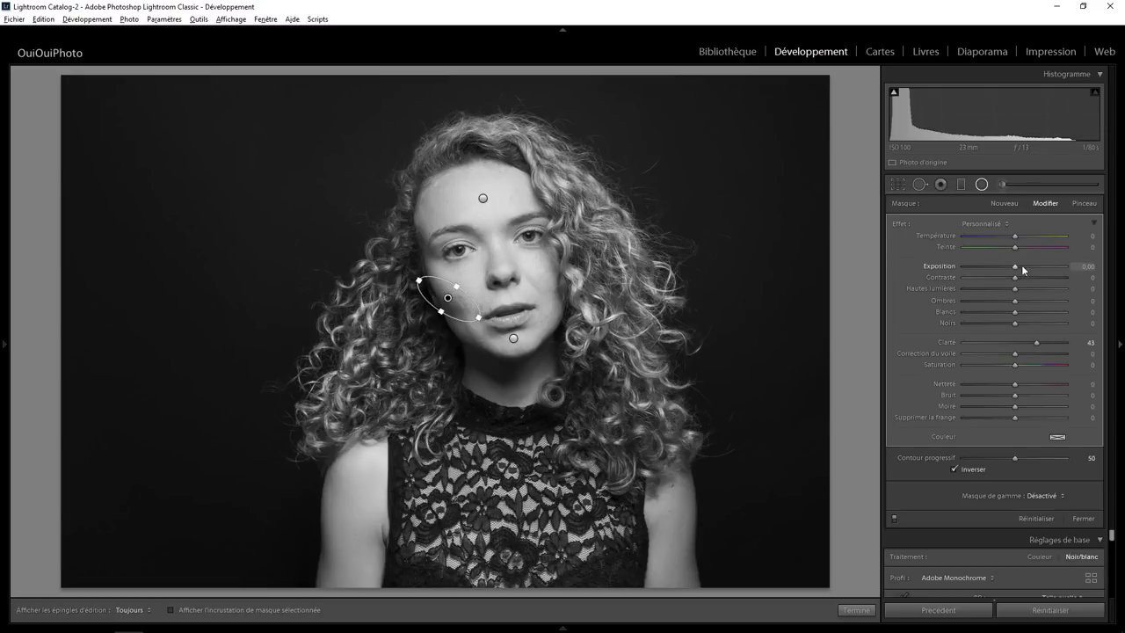
{"action": "left_click_drag", "start_coordinate": [1013, 268], "coordinate": [1014, 269]}
{"action": "left_click", "coordinate": [1087, 267]}
{"action": "type", "text": "0,10"}
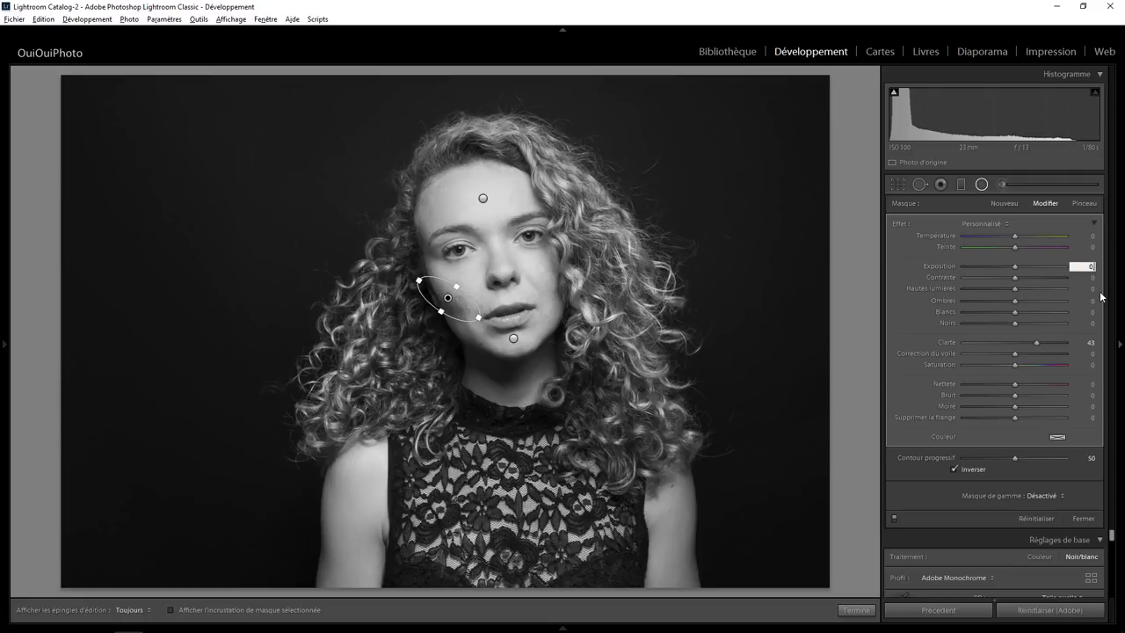
{"action": "key", "text": "Return"}
Step: Reset the oval's clarity to 0 and correct its exposure to −0.10
{"action": "left_click", "coordinate": [895, 518]}
{"action": "left_click", "coordinate": [894, 518]}
{"action": "left_click", "coordinate": [895, 517]}
{"action": "left_click", "coordinate": [894, 517]}
{"action": "double_click", "coordinate": [1035, 341]}
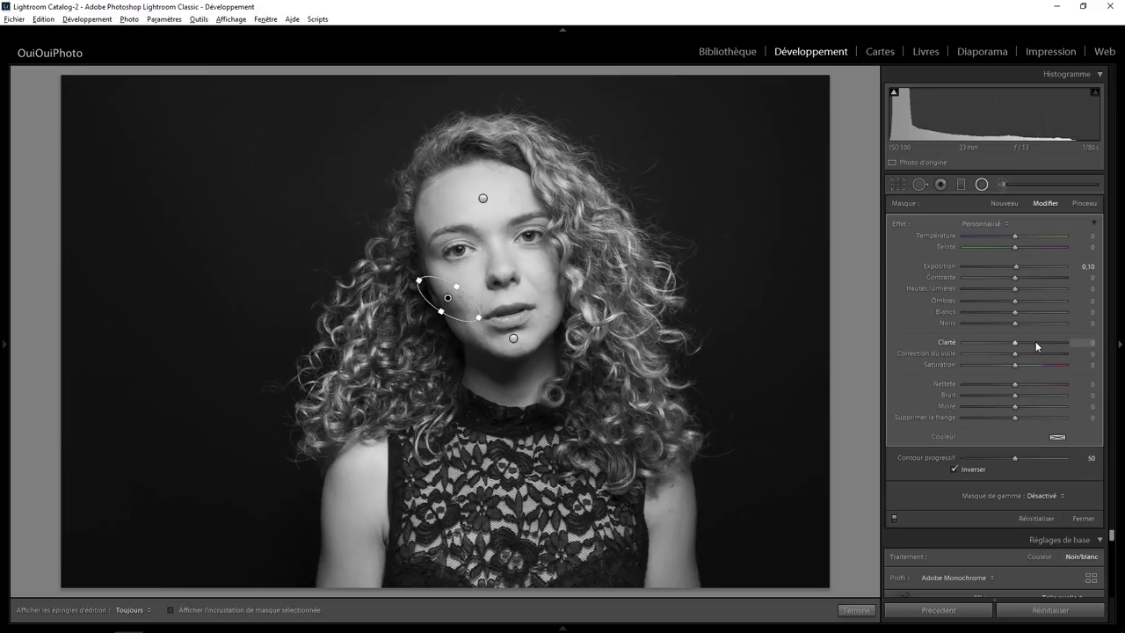
{"action": "left_click", "coordinate": [1084, 266]}
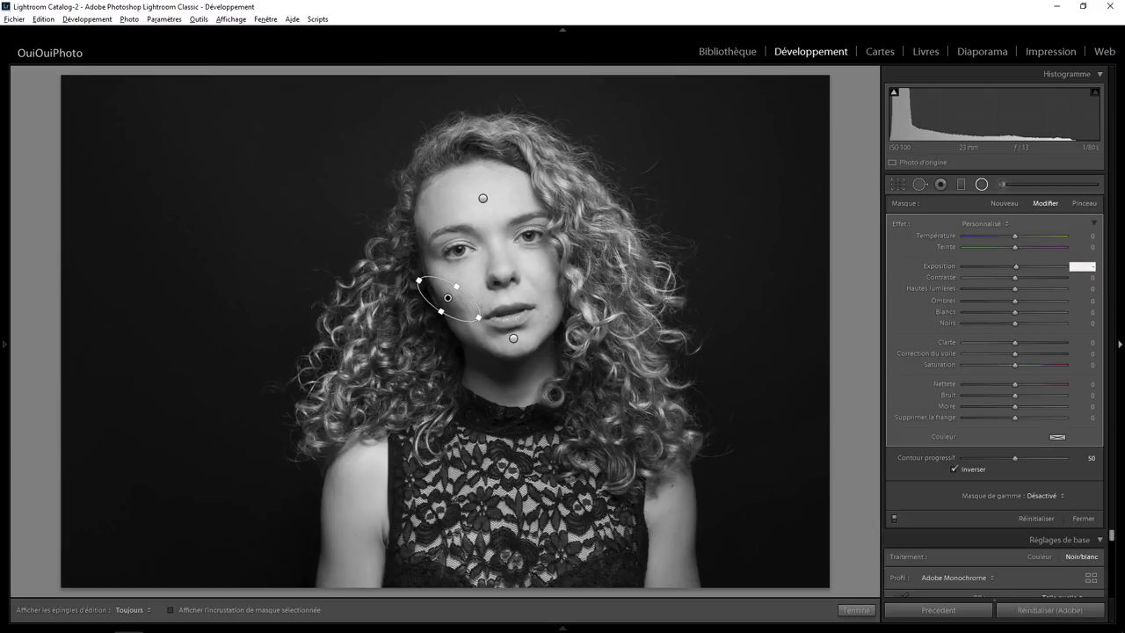
{"action": "type", "text": "-0,1"}
{"action": "key", "text": "Return"}
Step: Toggle the oval adjustments off and on to compare the cheek
{"action": "left_click", "coordinate": [895, 518]}
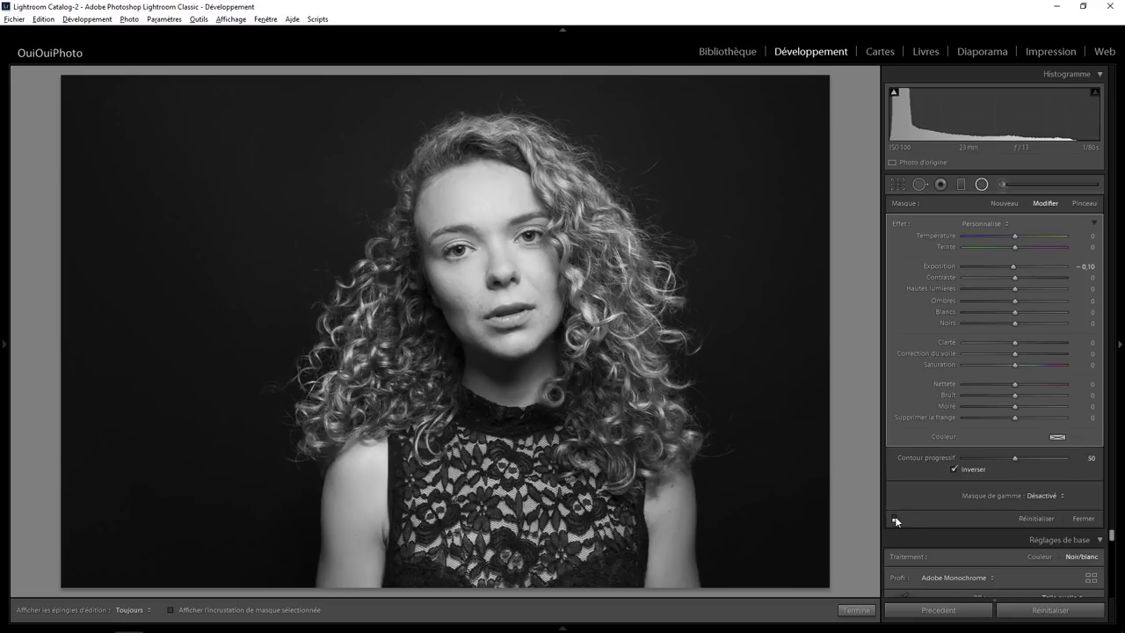
{"action": "left_click", "coordinate": [894, 517]}
{"action": "left_click", "coordinate": [896, 515]}
{"action": "left_click", "coordinate": [895, 518]}
Step: Duplicate the cheek oval and reshape the copy into a tall narrow oval over the cheek
{"action": "right_click", "coordinate": [447, 298]}
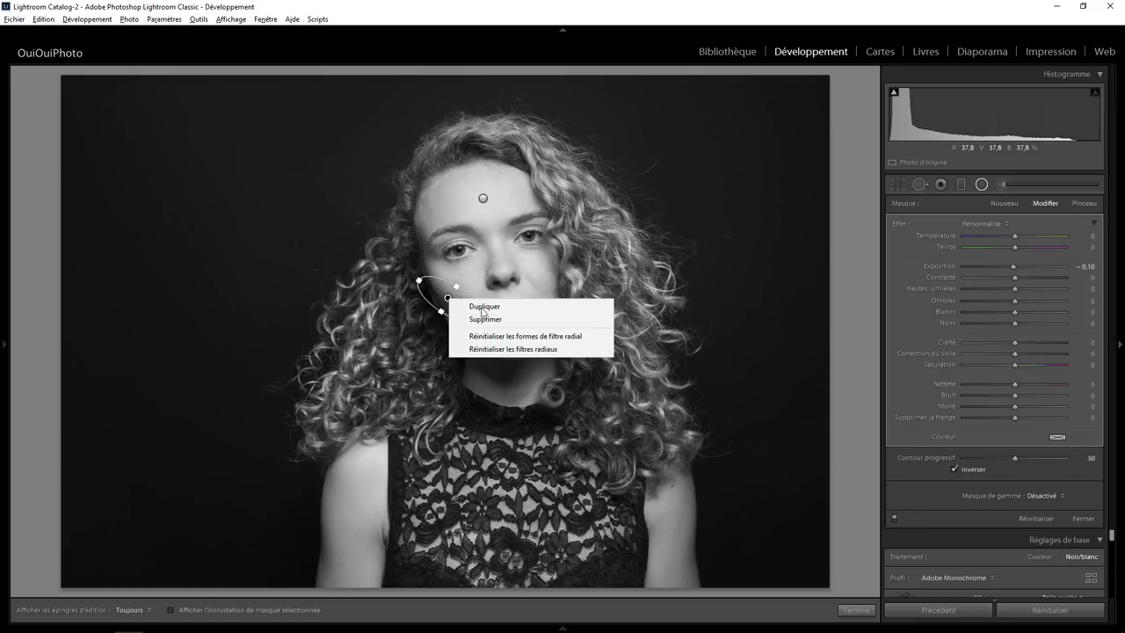
{"action": "left_click", "coordinate": [482, 306]}
{"action": "left_click_drag", "start_coordinate": [448, 298], "coordinate": [513, 338]}
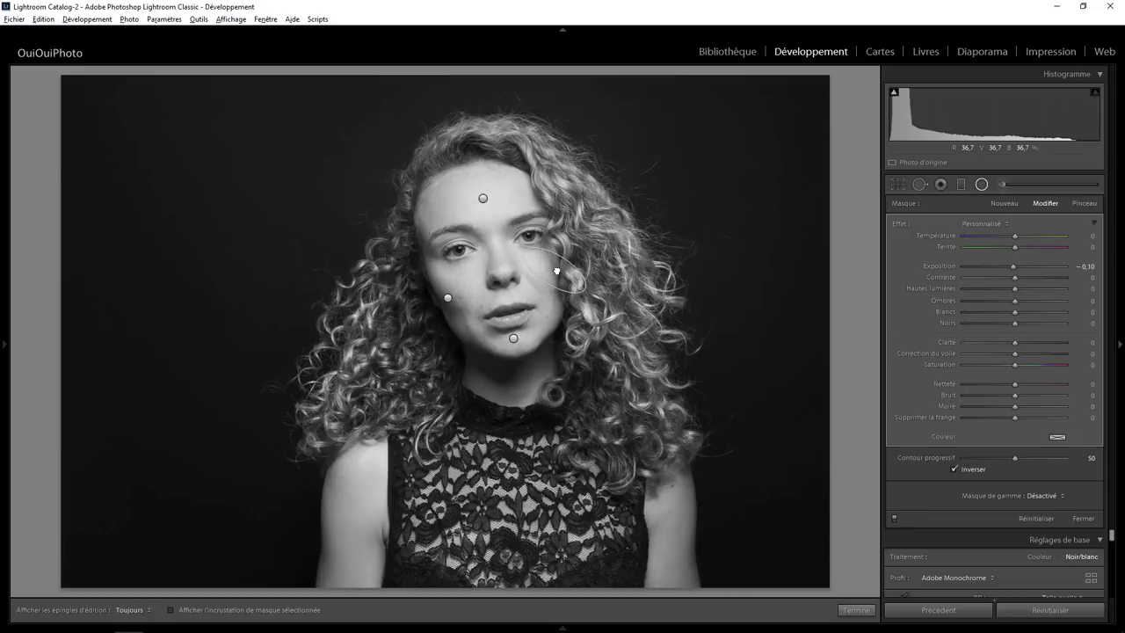
{"action": "left_click", "coordinate": [556, 271]}
{"action": "mouse_move", "coordinate": [546, 255]}
{"action": "left_mouse_down"}
{"action": "mouse_move", "coordinate": [570, 257]}
{"action": "mouse_move", "coordinate": [561, 264]}
{"action": "left_mouse_up"}
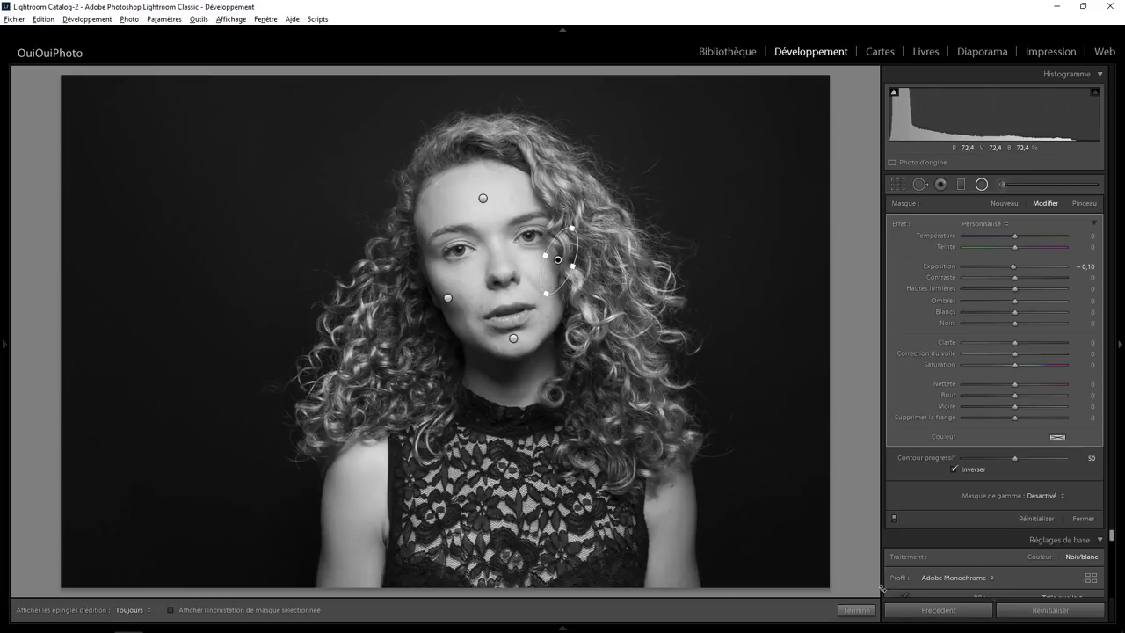
{"action": "left_click", "coordinate": [855, 608]}
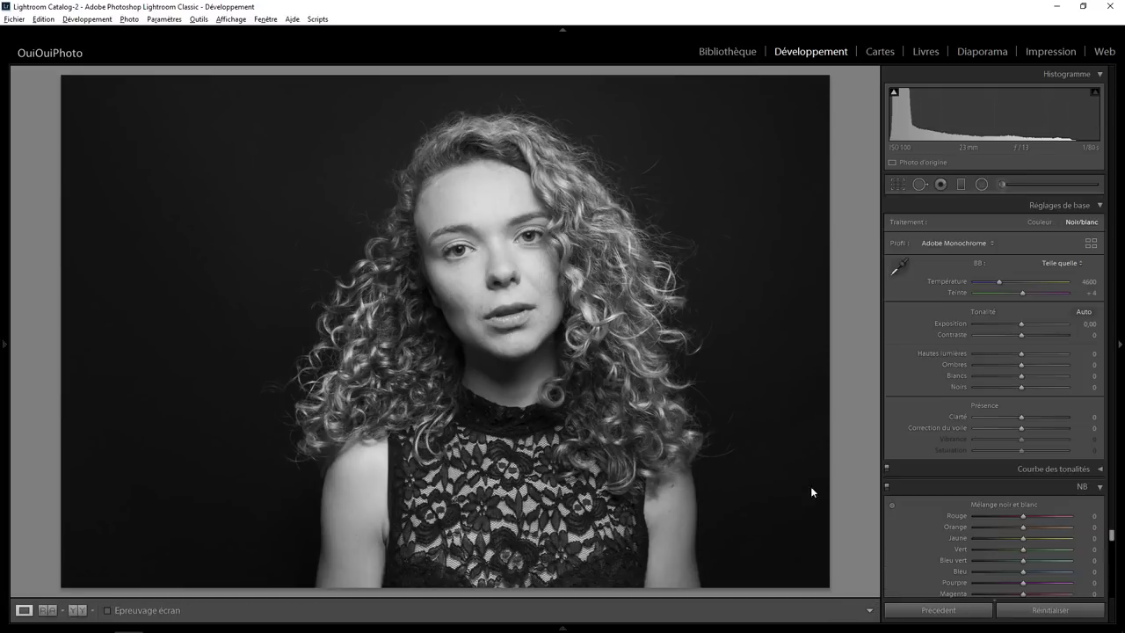
Step: Zoom in on the eyes and start a reset Adjustment Brush stroke at exposure −0.99 on the right eyelid
{"action": "left_click", "coordinate": [463, 260]}
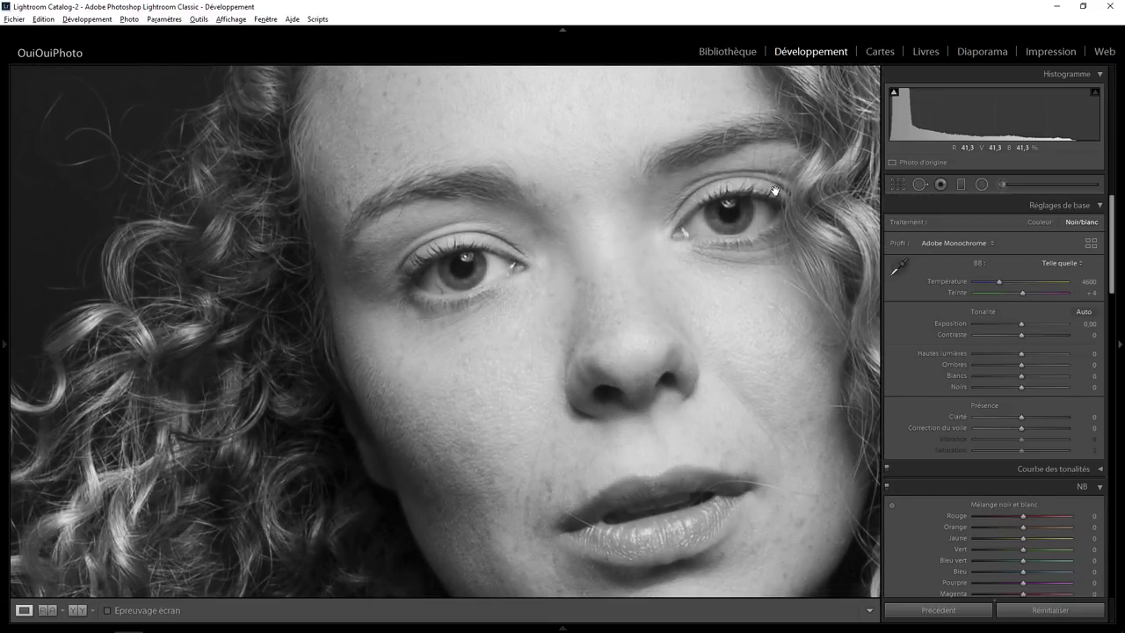
{"action": "left_click", "coordinate": [1001, 185]}
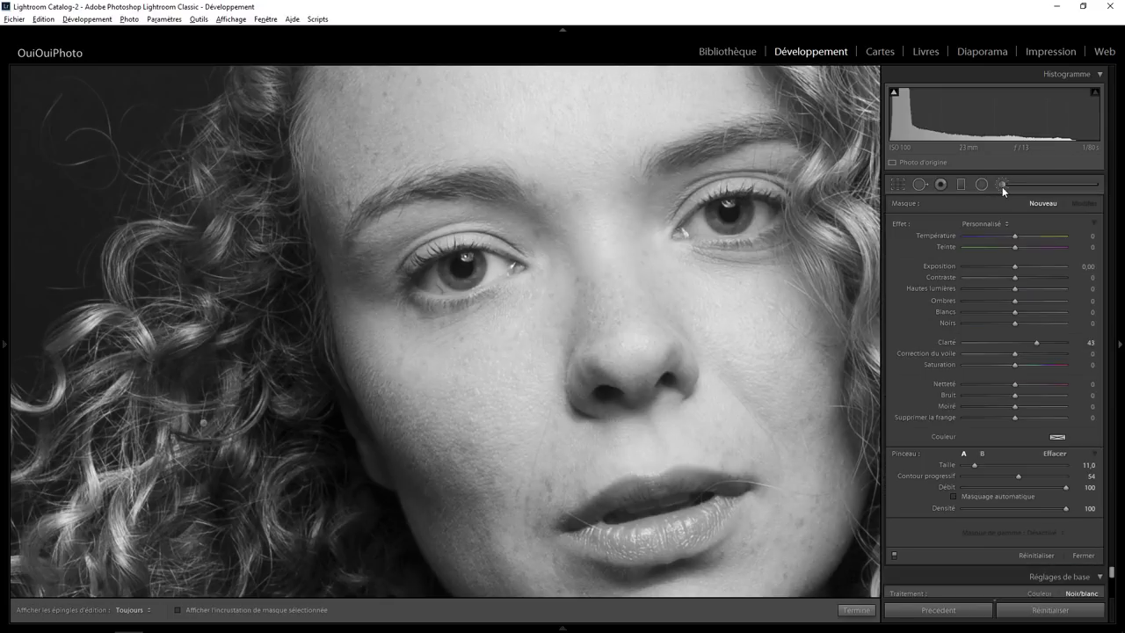
{"action": "double_click", "coordinate": [900, 223]}
{"action": "left_click_drag", "start_coordinate": [1014, 267], "coordinate": [1001, 266]}
{"action": "scroll", "coordinate": [722, 195], "scroll_direction": "down", "scroll_amount": 5}
{"action": "scroll", "coordinate": [720, 193], "scroll_direction": "down", "scroll_amount": 3}
{"action": "left_click_drag", "start_coordinate": [627, 226], "coordinate": [527, 277]}
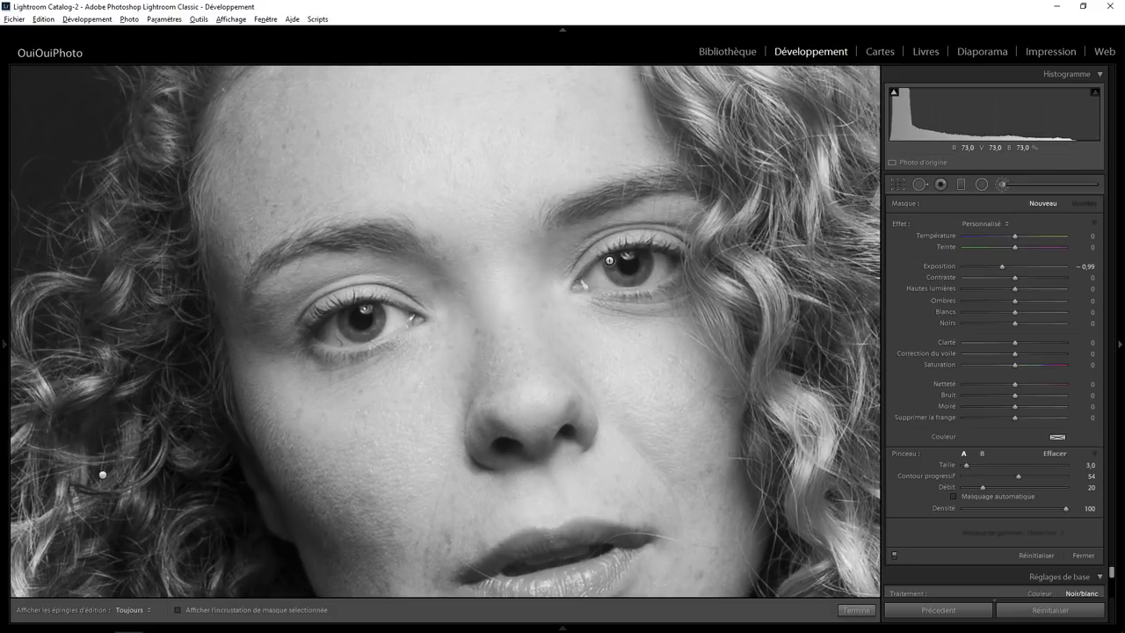
{"action": "key", "text": "h"}
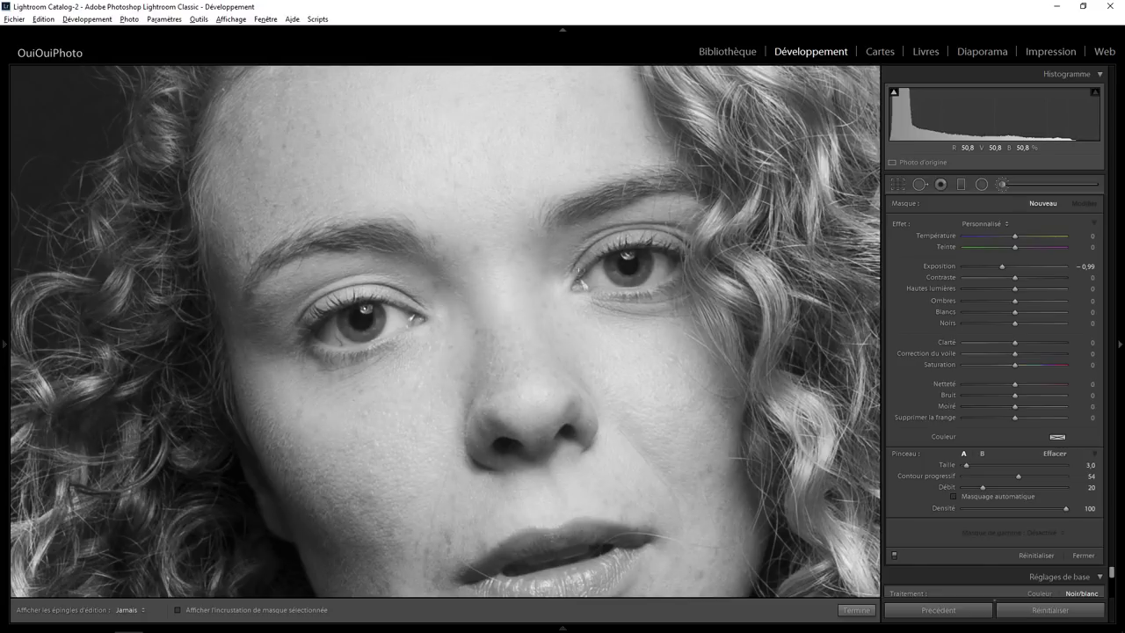
{"action": "left_click", "coordinate": [675, 242]}
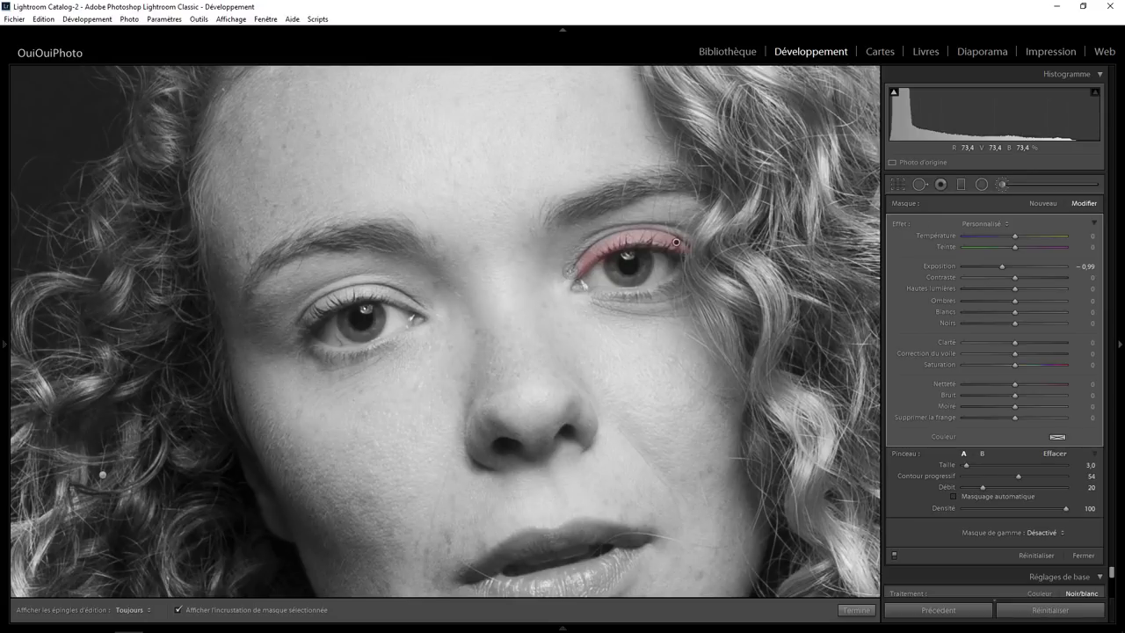
Step: Paint darkening along the right-hand eye's upper lashes and lower lid
{"action": "key", "text": "h"}
{"action": "mouse_move", "coordinate": [654, 239]}
{"action": "left_mouse_down"}
{"action": "mouse_move", "coordinate": [680, 249]}
{"action": "mouse_move", "coordinate": [582, 270]}
{"action": "left_mouse_up"}
{"action": "key", "text": "bracketleft"}
{"action": "mouse_move", "coordinate": [661, 287]}
{"action": "left_mouse_down"}
{"action": "mouse_move", "coordinate": [622, 298]}
{"action": "mouse_move", "coordinate": [668, 283]}
{"action": "left_mouse_up"}
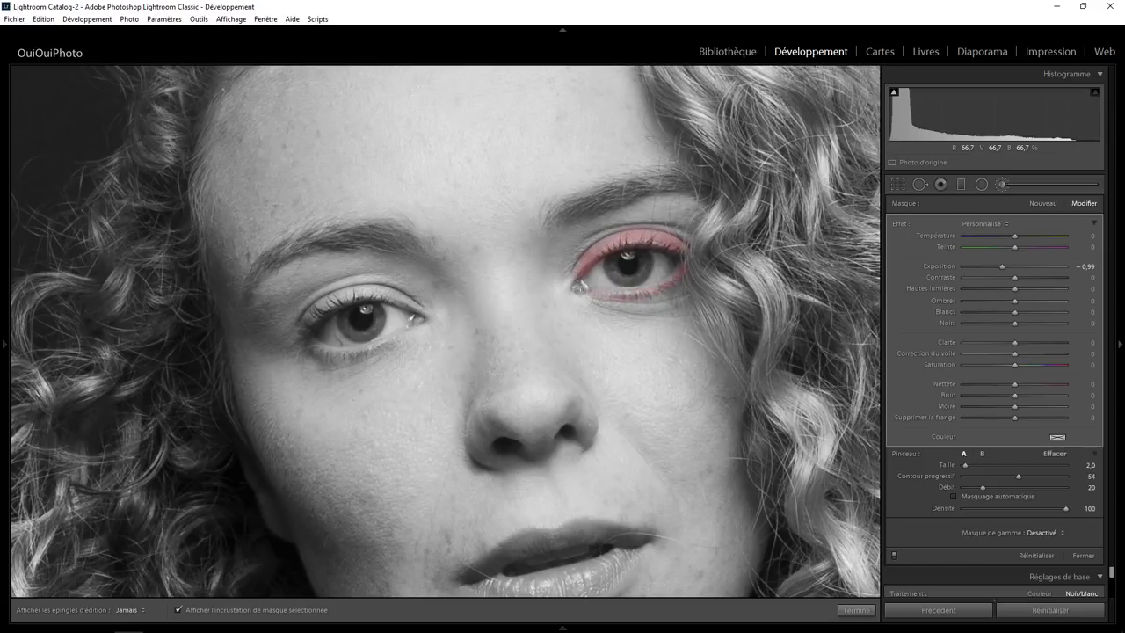
{"action": "key", "text": "h"}
{"action": "key", "text": "bracketright"}
{"action": "key", "text": "h"}
Step: Paint the left-hand eye's upper and lower lash lines, then ease the exposure to −0.81
{"action": "mouse_move", "coordinate": [318, 301]}
{"action": "left_mouse_down"}
{"action": "mouse_move", "coordinate": [410, 300]}
{"action": "mouse_move", "coordinate": [357, 290]}
{"action": "mouse_move", "coordinate": [305, 327]}
{"action": "left_mouse_up"}
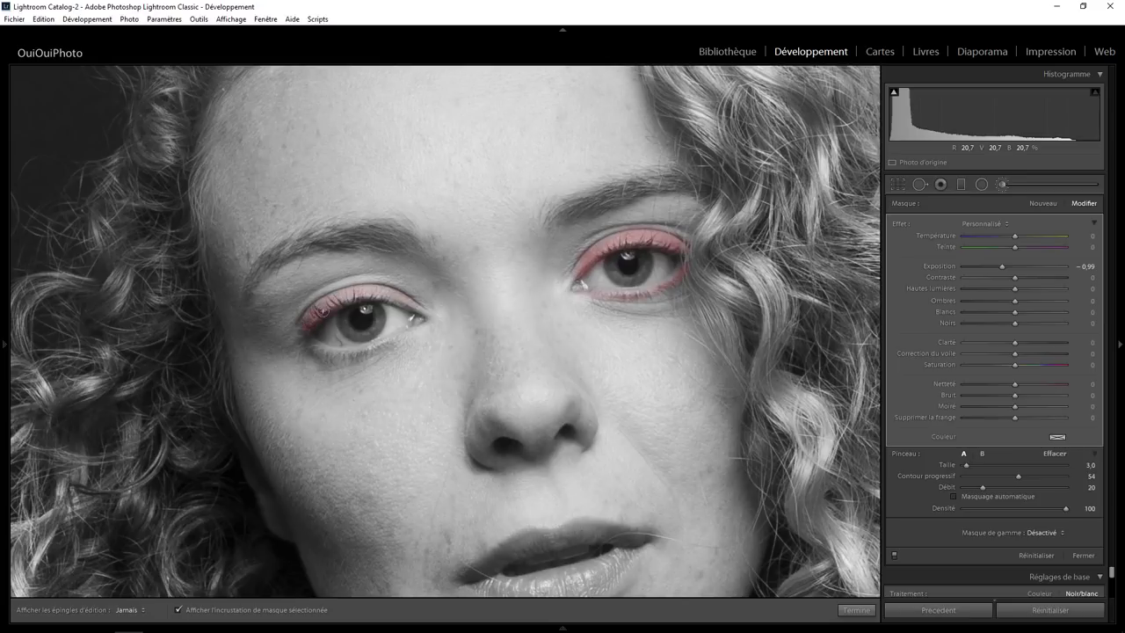
{"action": "key", "text": "h"}
{"action": "key", "text": "o"}
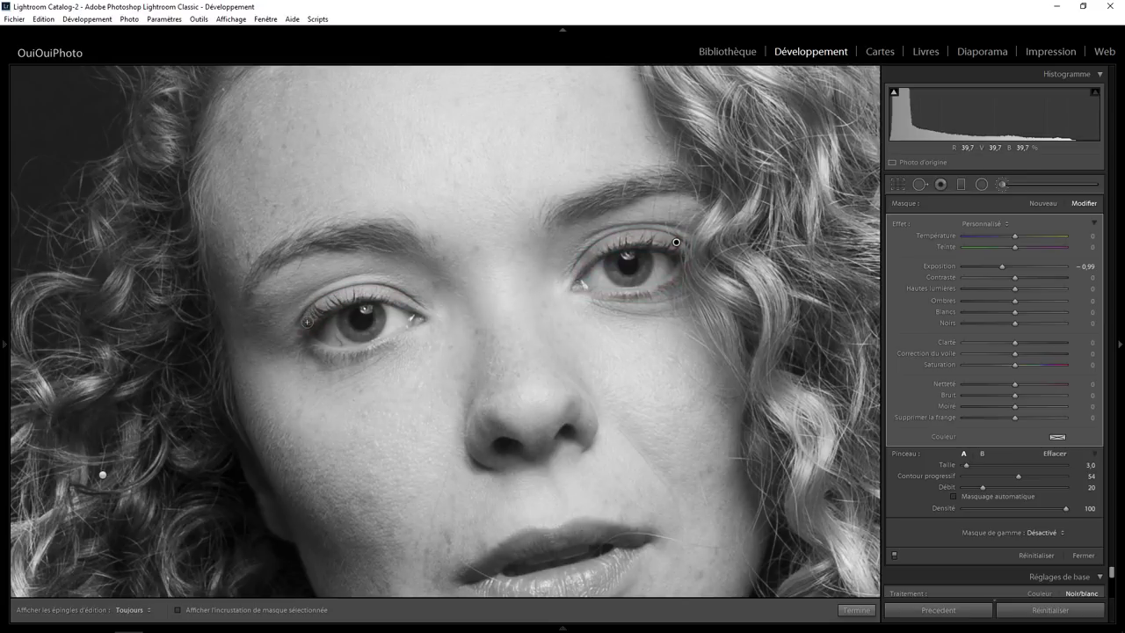
{"action": "key", "text": "h"}
{"action": "mouse_move", "coordinate": [369, 290]}
{"action": "left_mouse_down"}
{"action": "mouse_move", "coordinate": [318, 312]}
{"action": "mouse_move", "coordinate": [404, 297]}
{"action": "mouse_move", "coordinate": [371, 349]}
{"action": "mouse_move", "coordinate": [315, 347]}
{"action": "left_mouse_up"}
{"action": "key", "text": "bracketleft"}
{"action": "left_click_drag", "start_coordinate": [412, 330], "coordinate": [331, 349]}
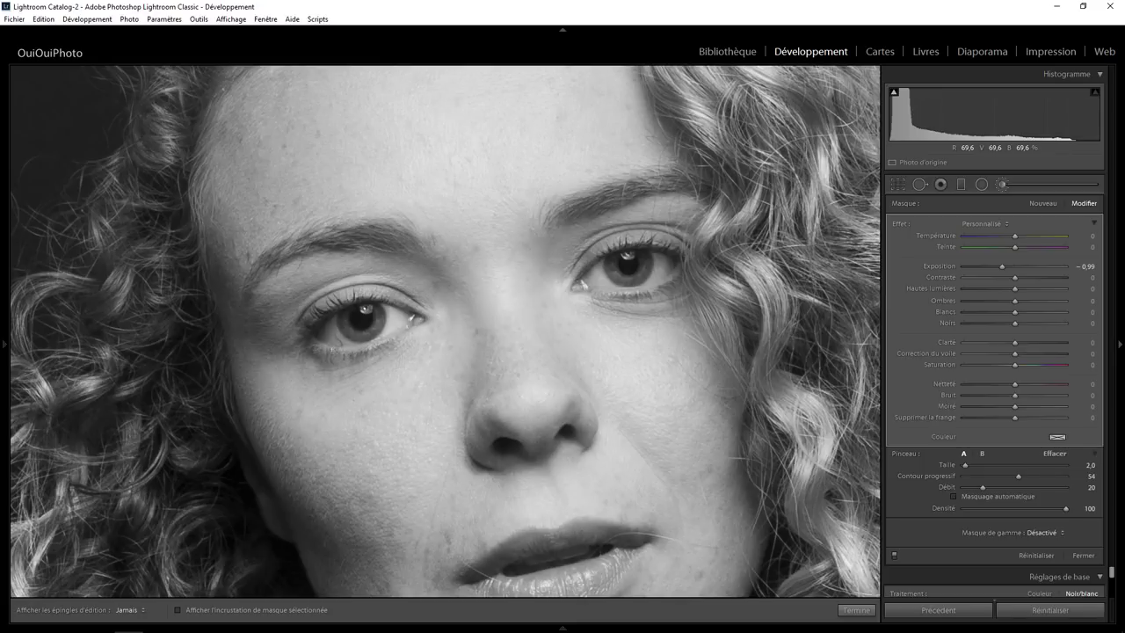
{"action": "left_click_drag", "start_coordinate": [412, 328], "coordinate": [334, 350]}
{"action": "key", "text": "h"}
{"action": "mouse_move", "coordinate": [1001, 264]}
{"action": "left_mouse_down"}
{"action": "mouse_move", "coordinate": [974, 270]}
{"action": "mouse_move", "coordinate": [1009, 273]}
{"action": "mouse_move", "coordinate": [998, 276]}
{"action": "left_mouse_up"}
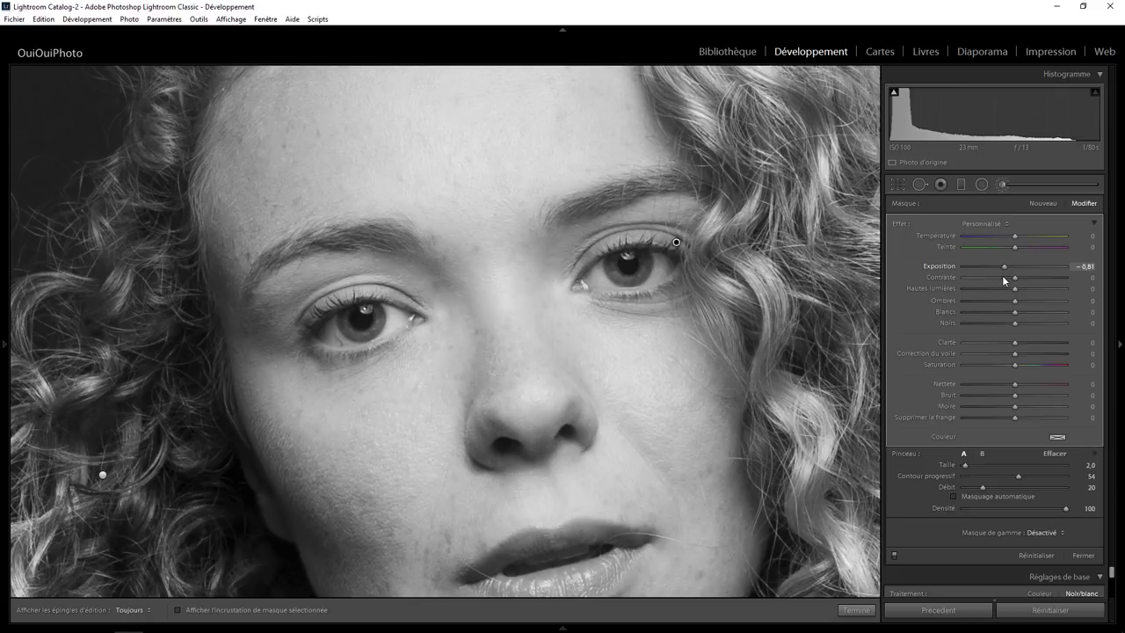
Step: Set the lash darkening to −0.86 and toggle the brush edits to compare
{"action": "left_click_drag", "start_coordinate": [1002, 275], "coordinate": [1001, 275]}
{"action": "key", "text": "h"}
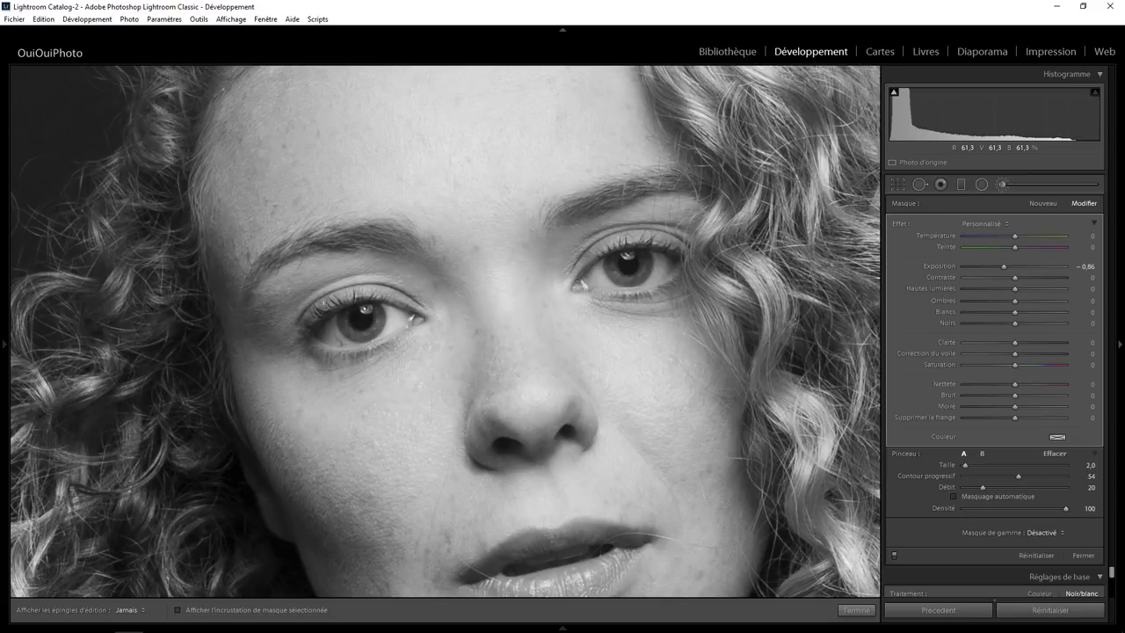
{"action": "key", "text": "h"}
{"action": "left_click", "coordinate": [896, 552]}
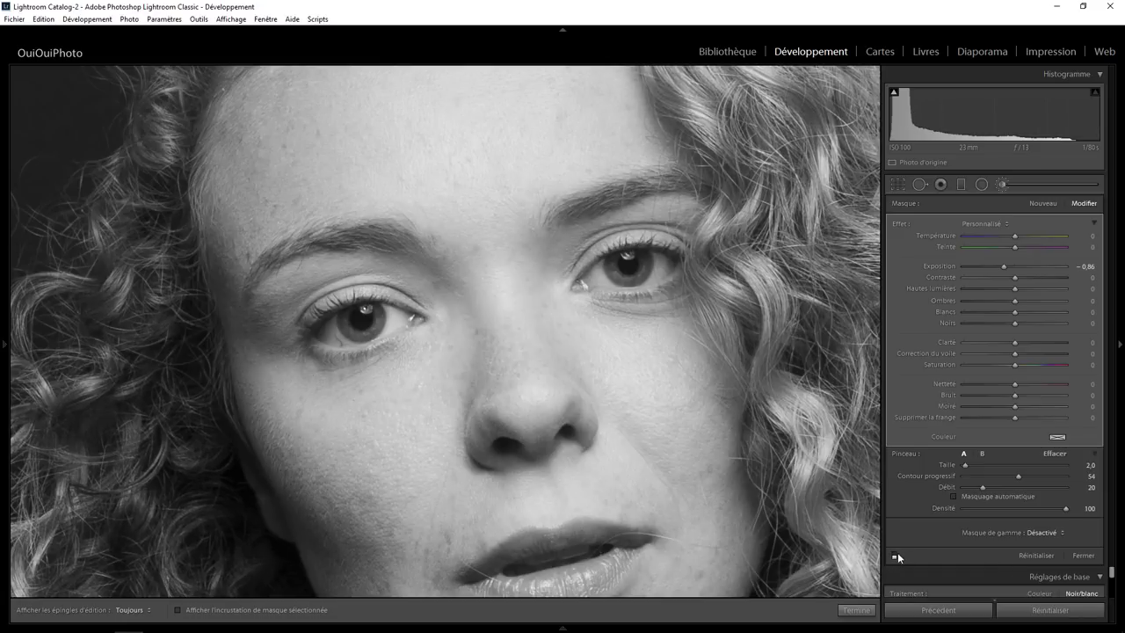
{"action": "left_click", "coordinate": [895, 553]}
{"action": "left_click", "coordinate": [895, 553]}
{"action": "left_click", "coordinate": [895, 554]}
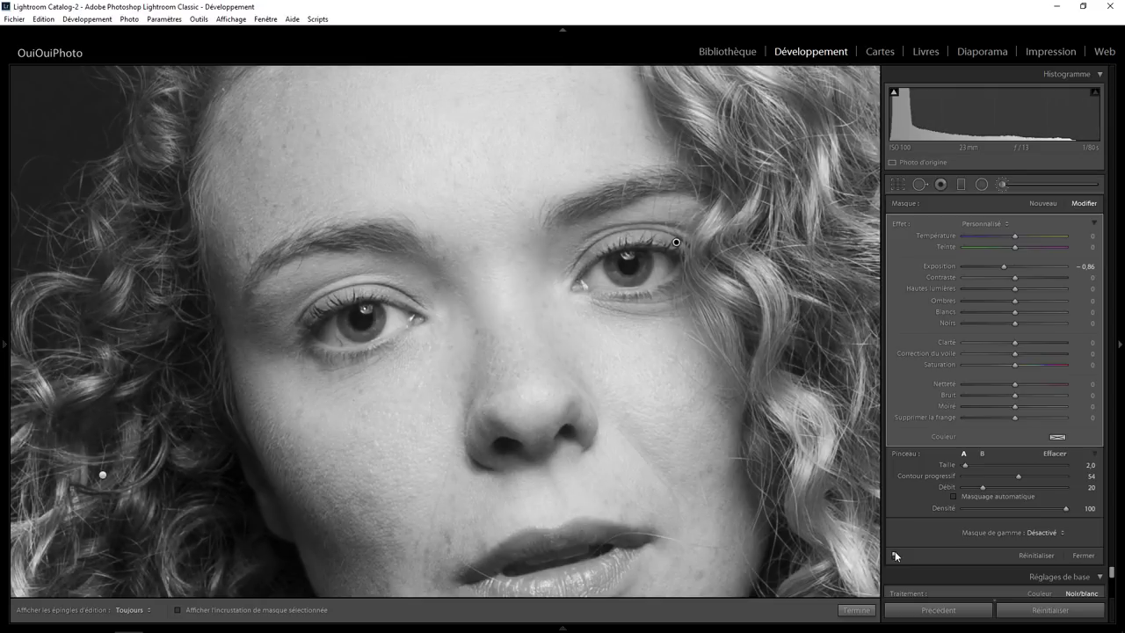
{"action": "left_click", "coordinate": [894, 554]}
{"action": "left_click", "coordinate": [895, 554]}
Step: Finish the brush edits, fit the whole photo and open its right-click options menu
{"action": "left_click", "coordinate": [848, 612]}
{"action": "left_click", "coordinate": [542, 332]}
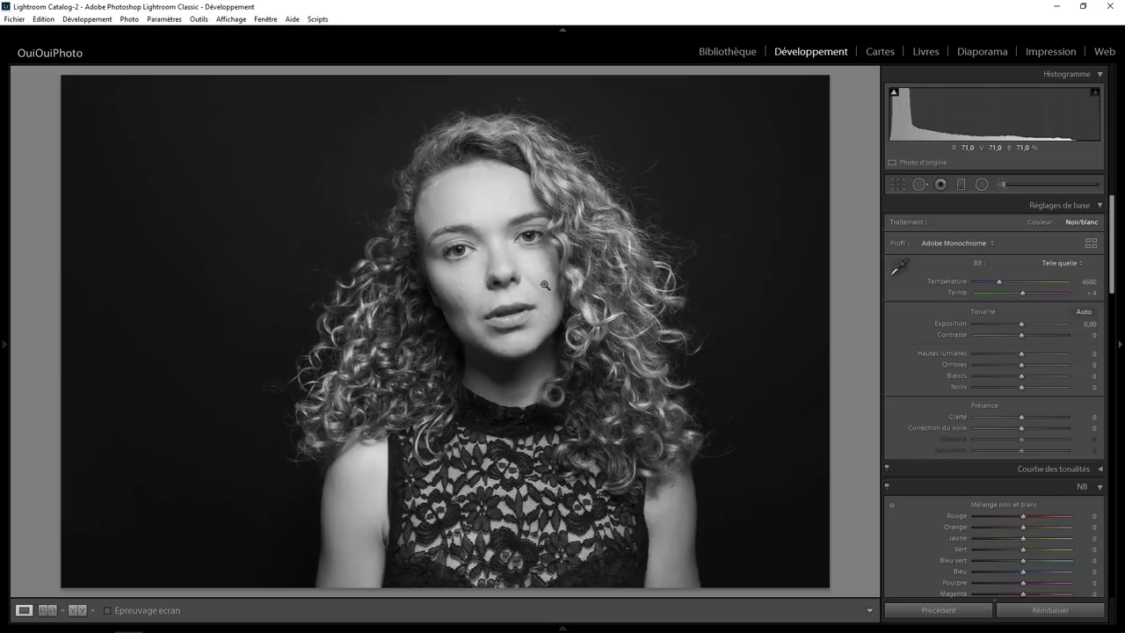
{"action": "right_click", "coordinate": [513, 260]}
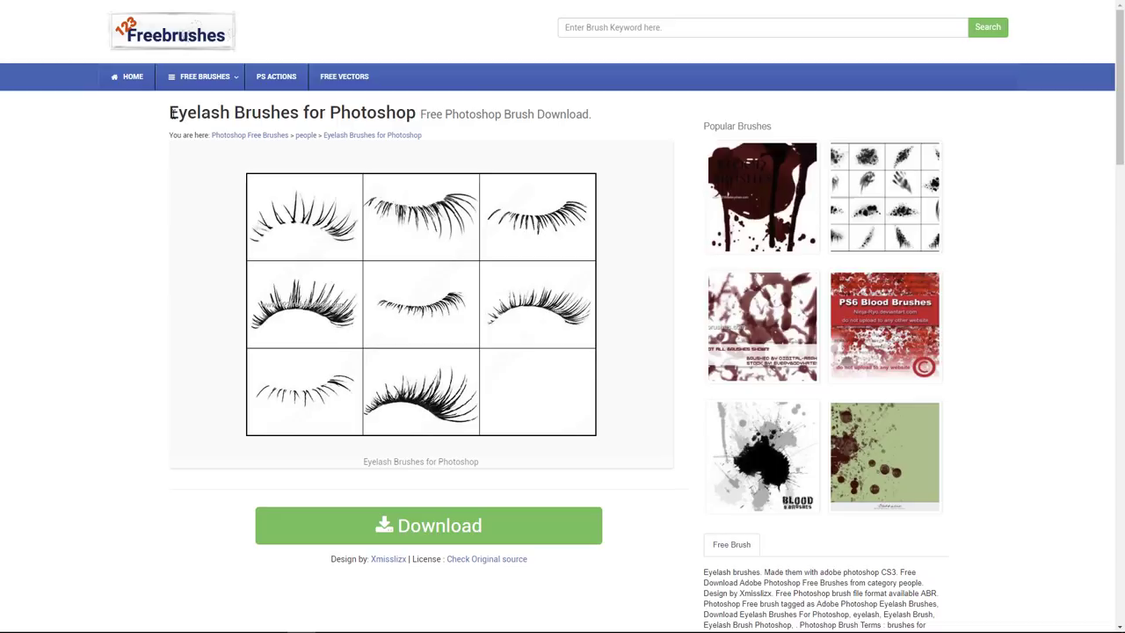
Step: Highlight, then deselect, the 'Eyelash Brushes for Photoshop' title on the Freebrushes page
{"action": "left_click_drag", "start_coordinate": [173, 114], "coordinate": [416, 112]}
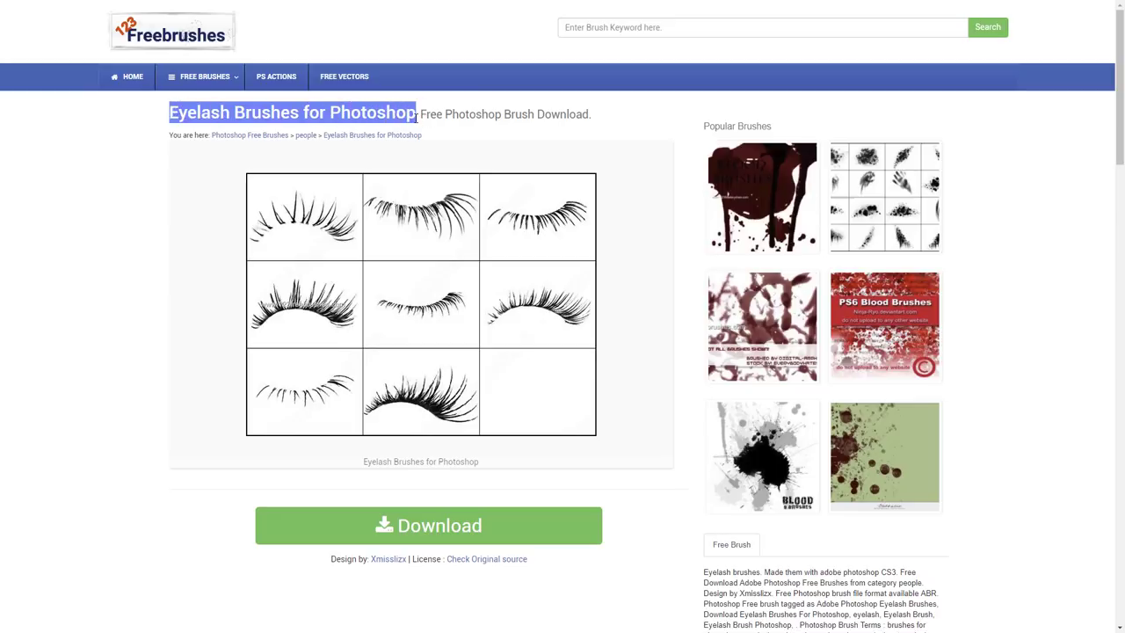
{"action": "left_click", "coordinate": [174, 113]}
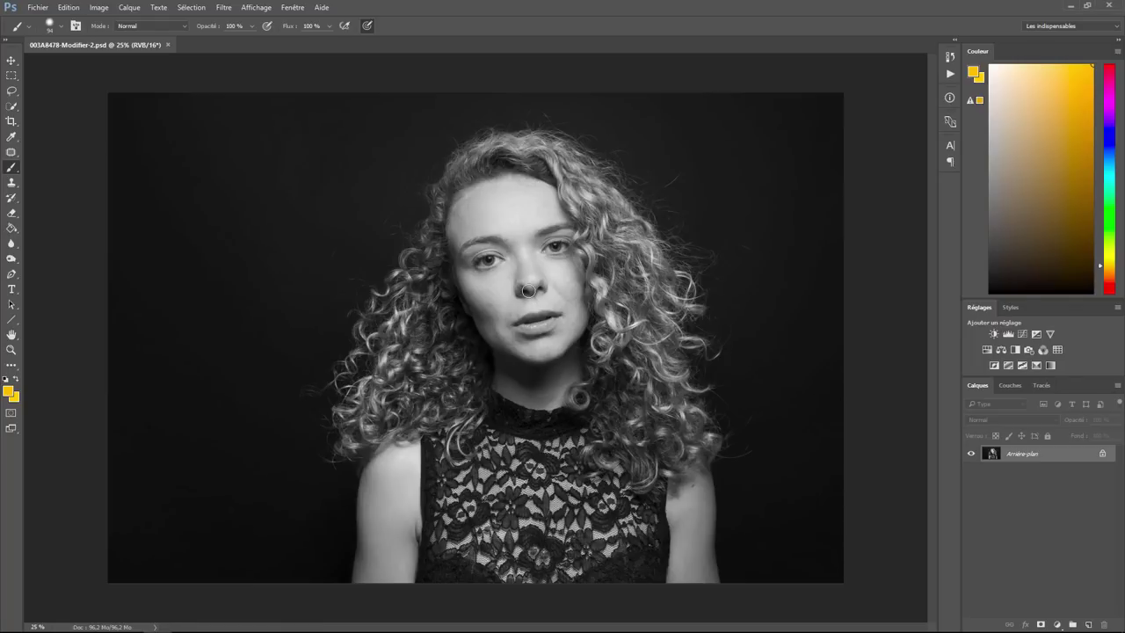
Step: Zoom in on the left-hand eye and choose eyelash brush sample 199 at 267 px
{"action": "key", "text": "ctrl+plus"}
{"action": "key", "text": "ctrl+plus"}
{"action": "key", "text": "ctrl+plus"}
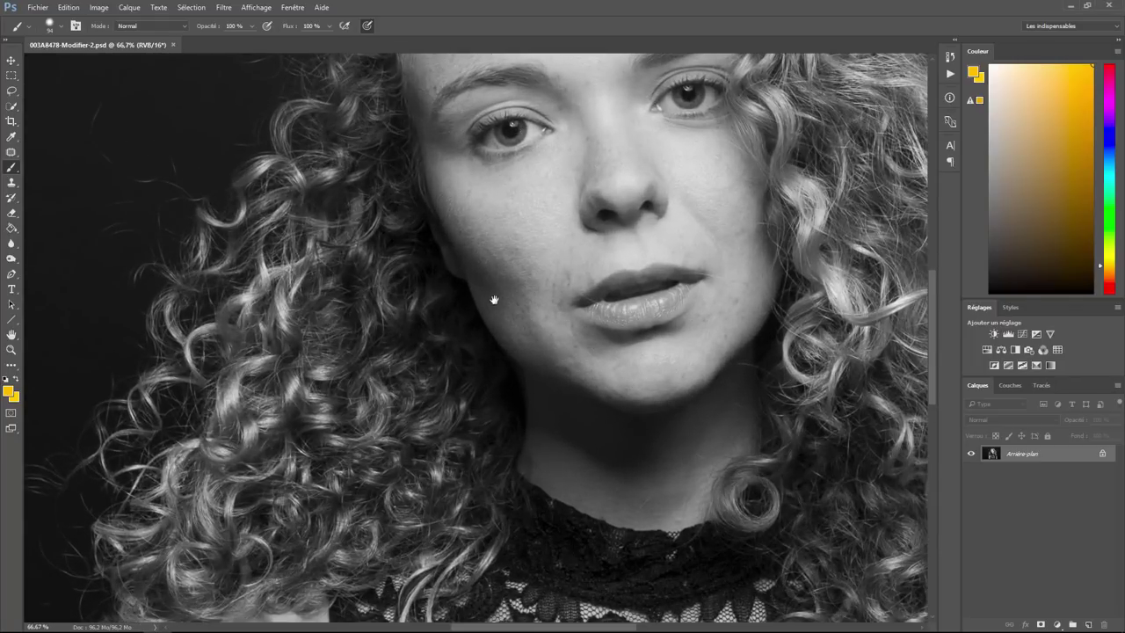
{"action": "left_click_drag", "start_coordinate": [506, 178], "coordinate": [457, 361]}
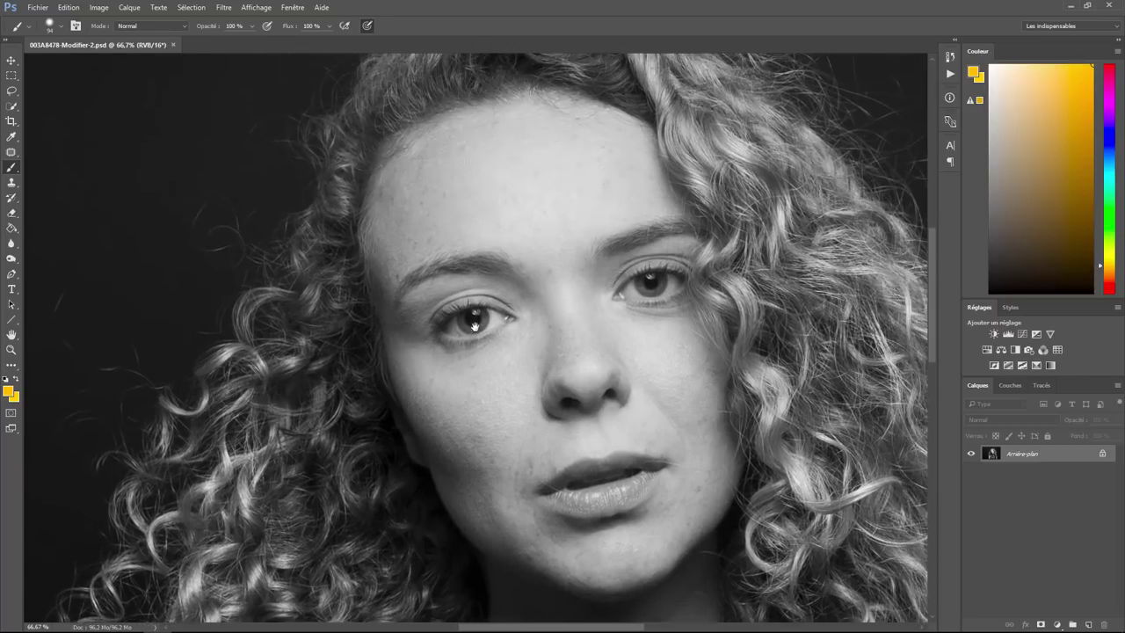
{"action": "key", "text": "ctrl+plus"}
{"action": "key", "text": "ctrl+plus"}
{"action": "key", "text": "ctrl+plus"}
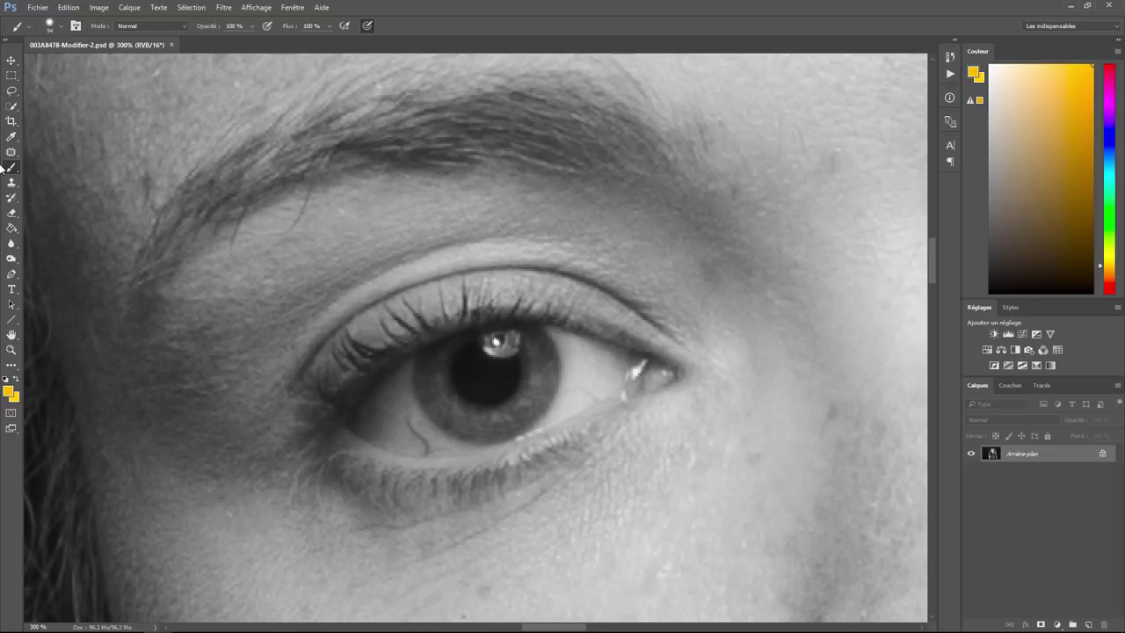
{"action": "left_click", "coordinate": [29, 27]}
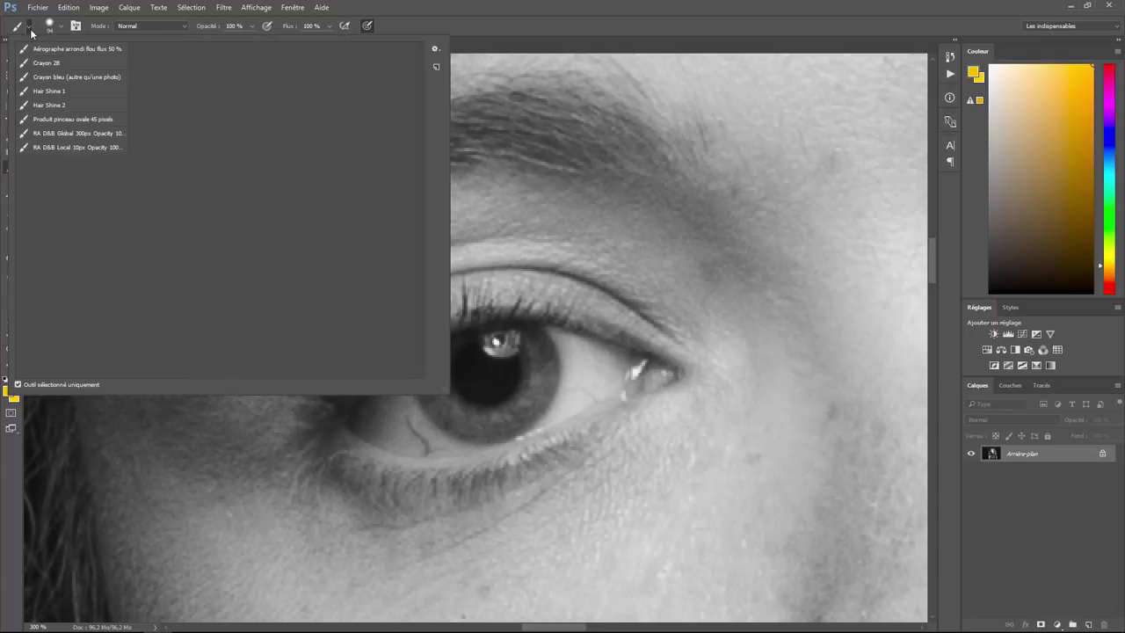
{"action": "left_click", "coordinate": [30, 32]}
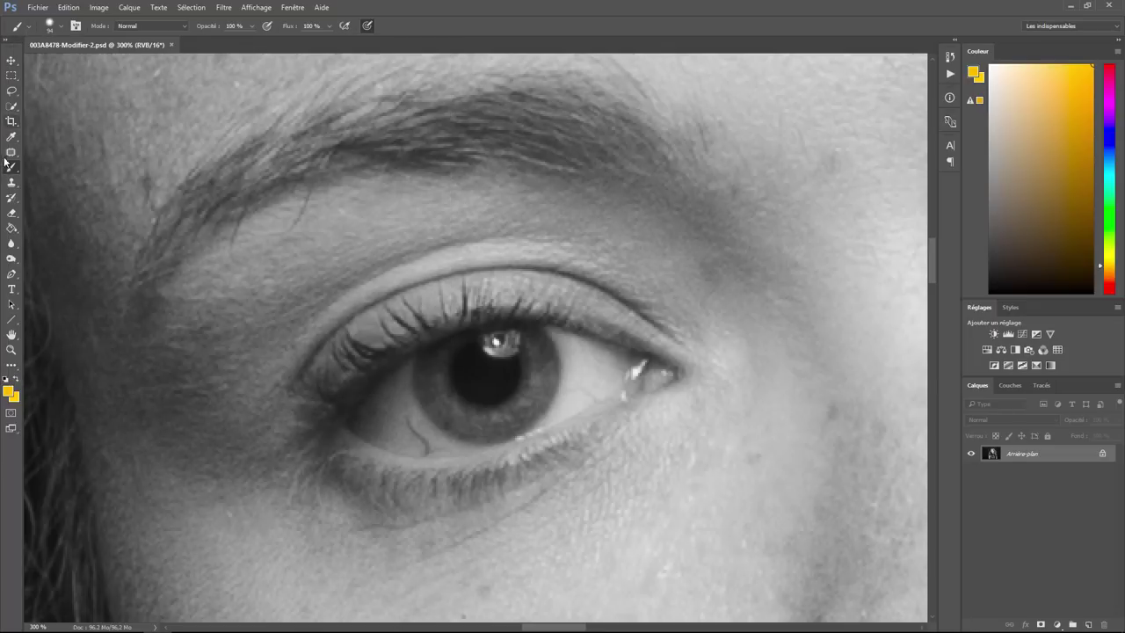
{"action": "left_click", "coordinate": [62, 29]}
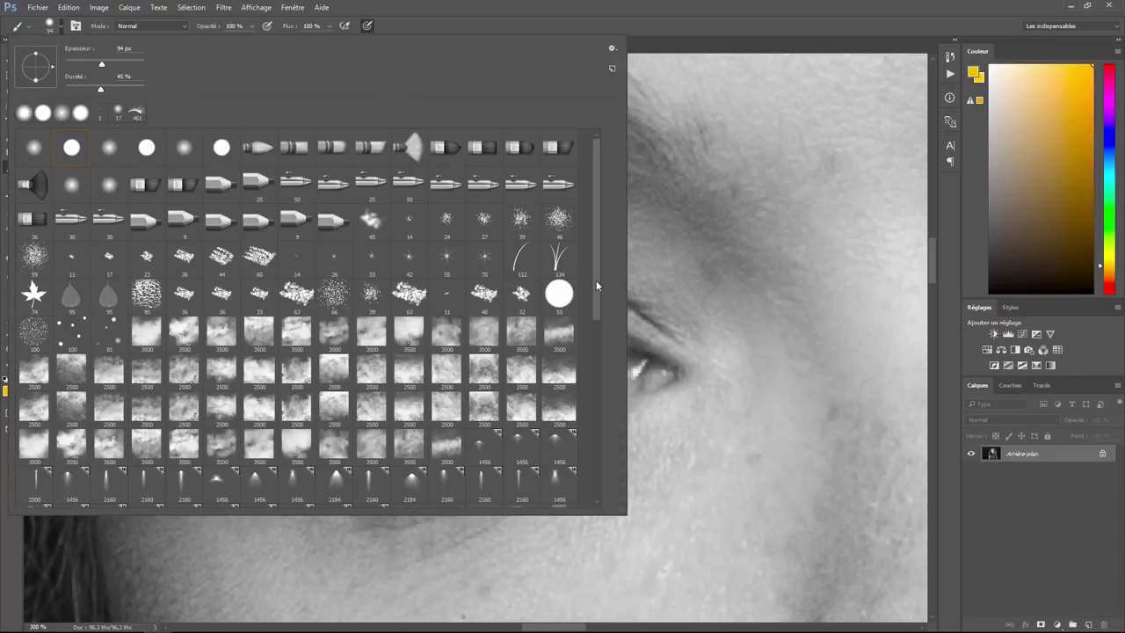
{"action": "left_click_drag", "start_coordinate": [598, 278], "coordinate": [595, 496]}
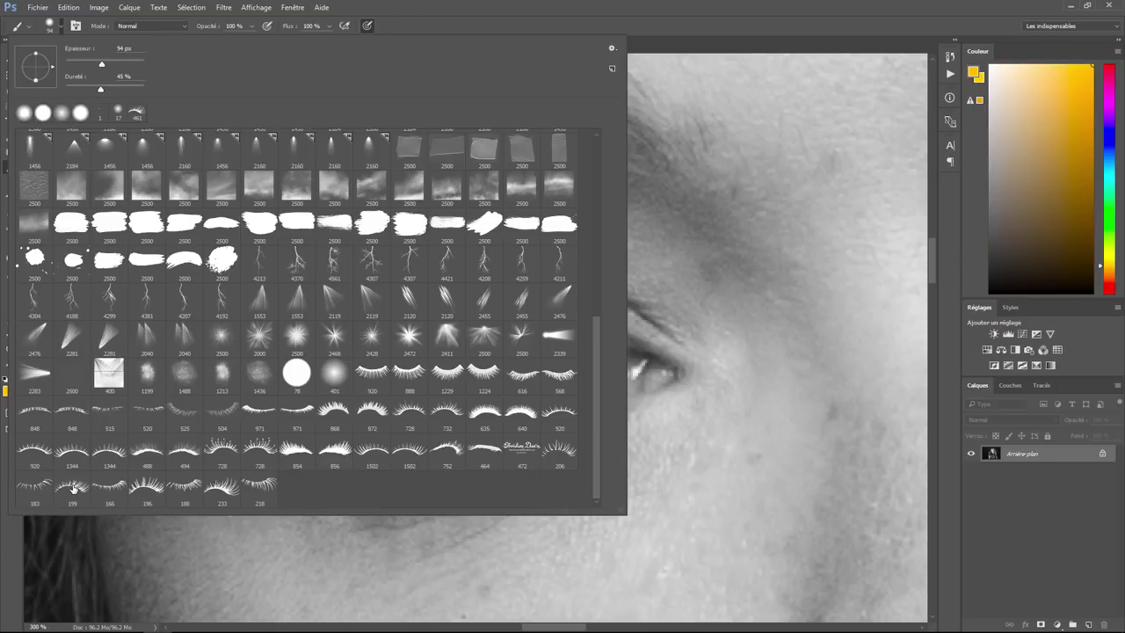
{"action": "left_click", "coordinate": [73, 488]}
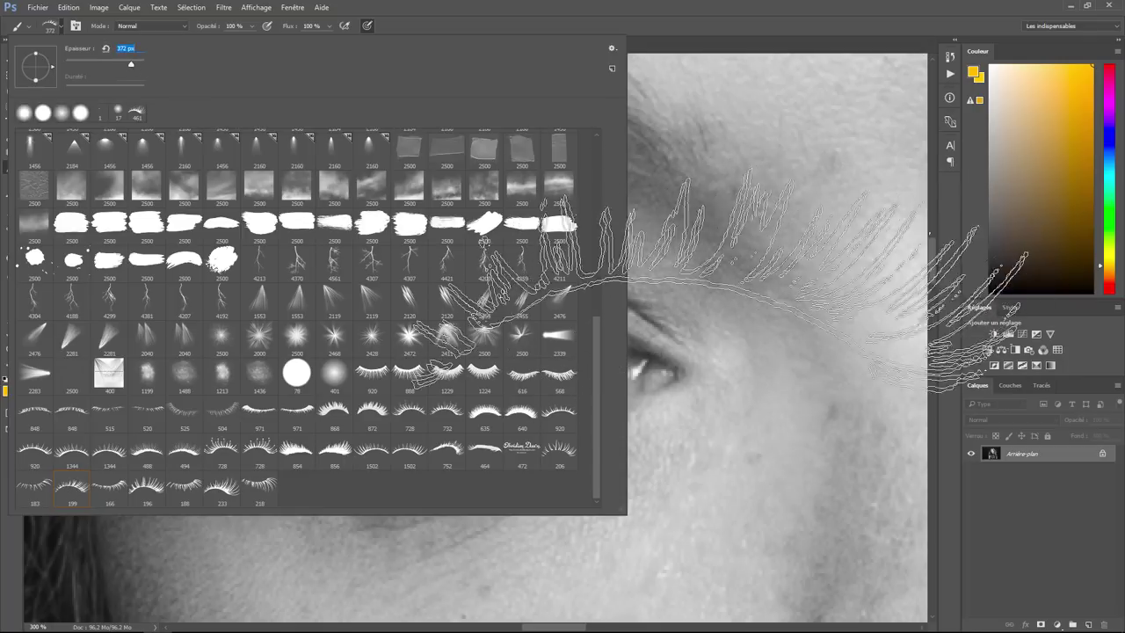
{"action": "left_click_drag", "start_coordinate": [131, 66], "coordinate": [130, 64]}
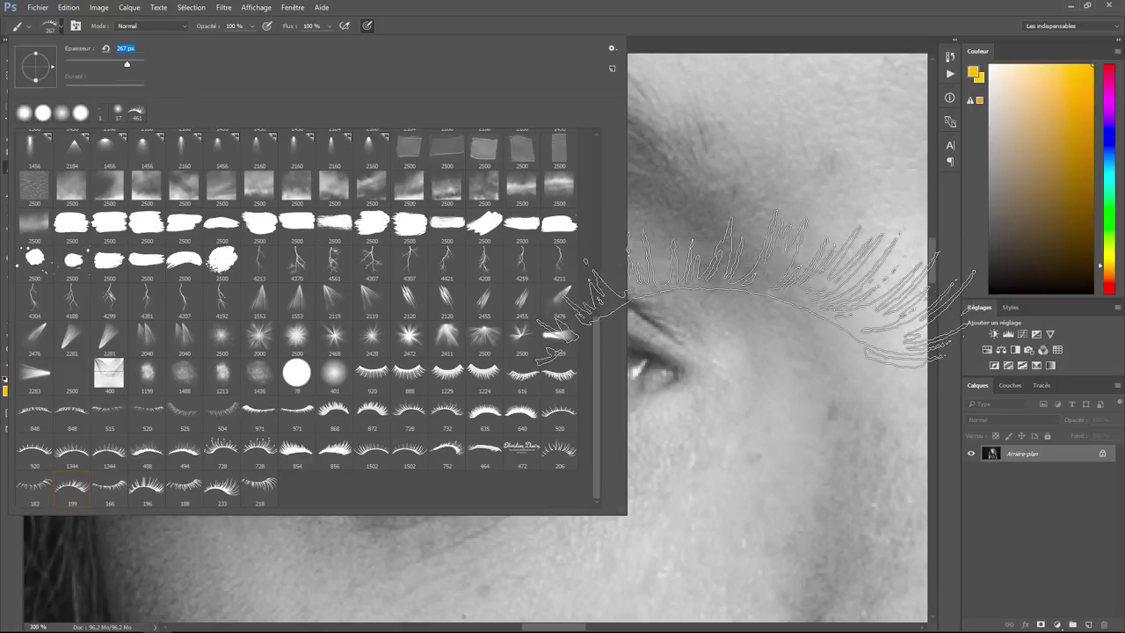
Step: Add a new empty layer, stamp a test eyelash, and undo the yellow stamp
{"action": "left_click", "coordinate": [1088, 624]}
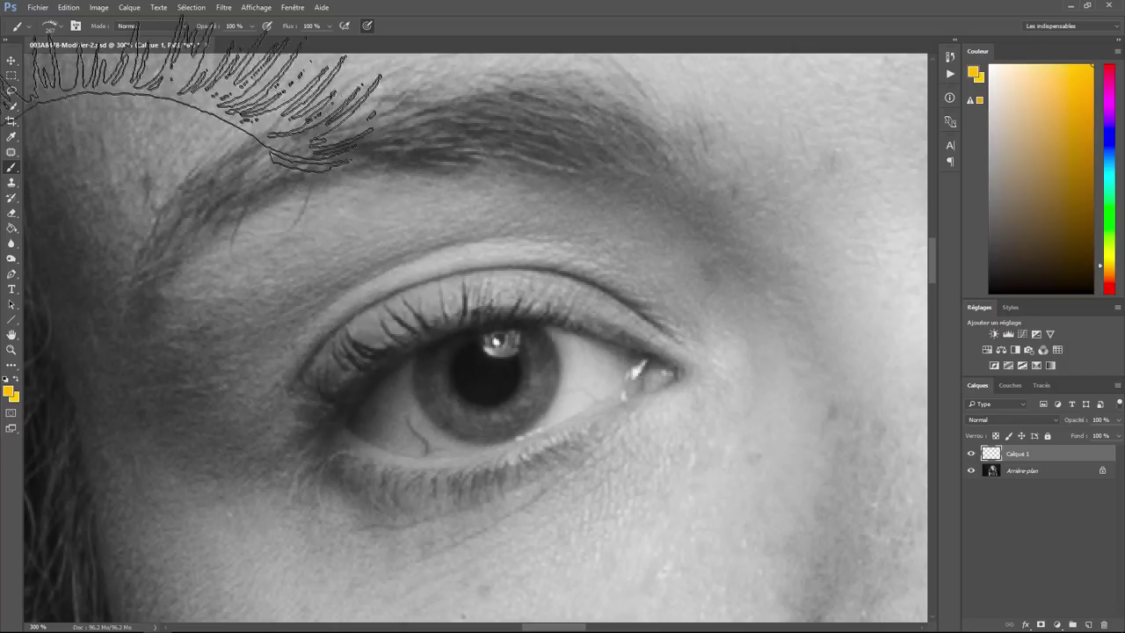
{"action": "left_click", "coordinate": [60, 27]}
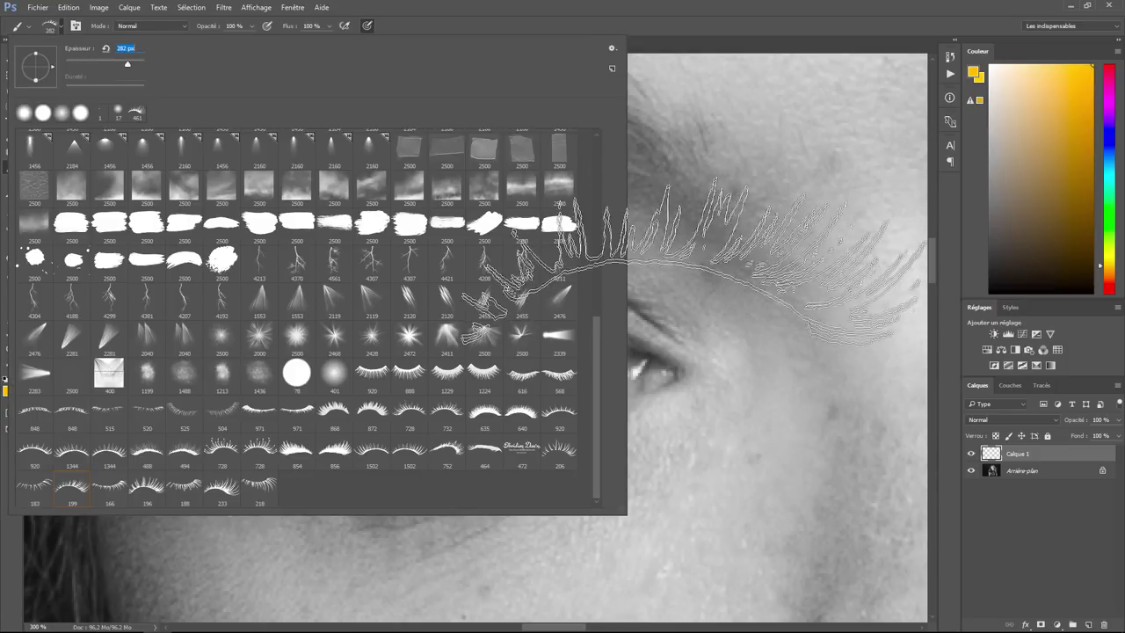
{"action": "left_click", "coordinate": [689, 273]}
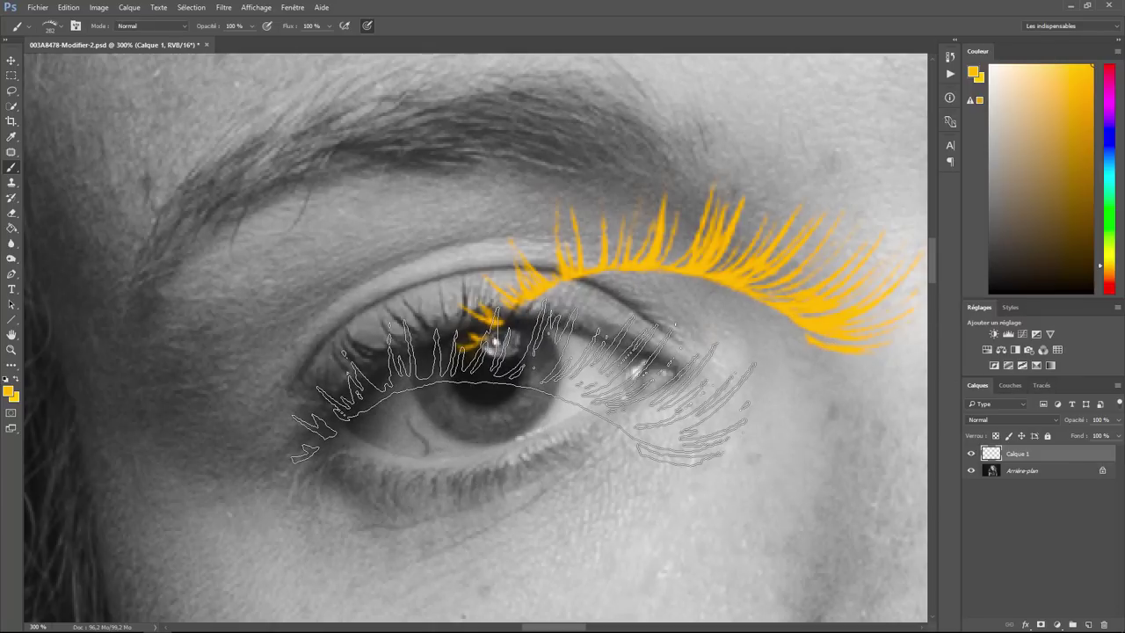
{"action": "key", "text": "ctrl+z"}
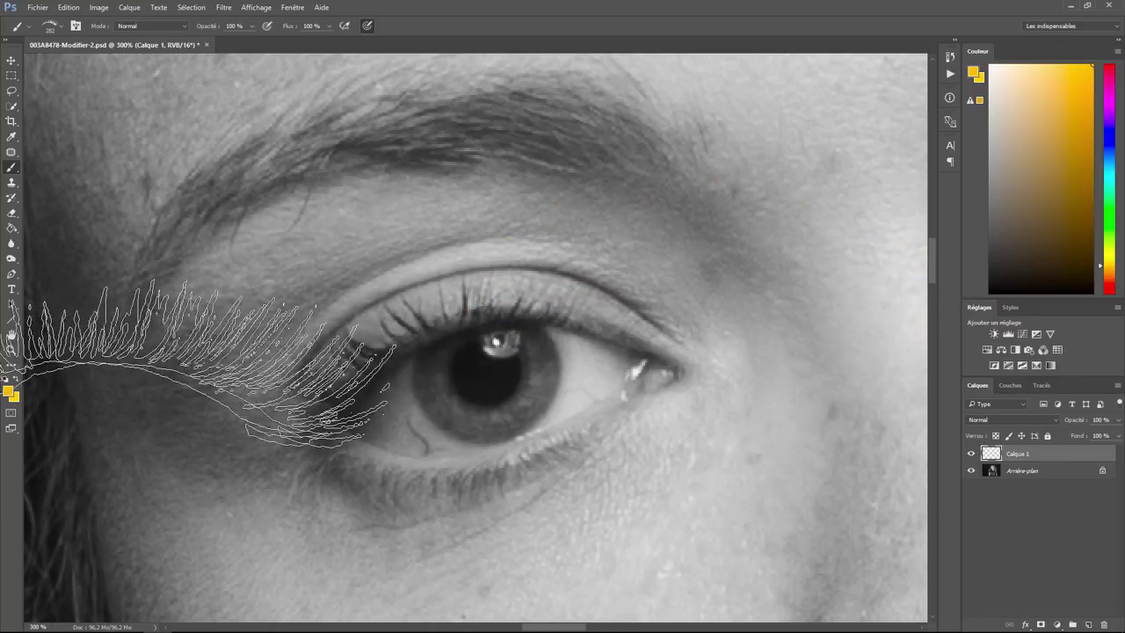
Step: Set the foreground colour to near-black #161616 and stamp dark eyelashes above the eye
{"action": "left_click", "coordinate": [13, 391]}
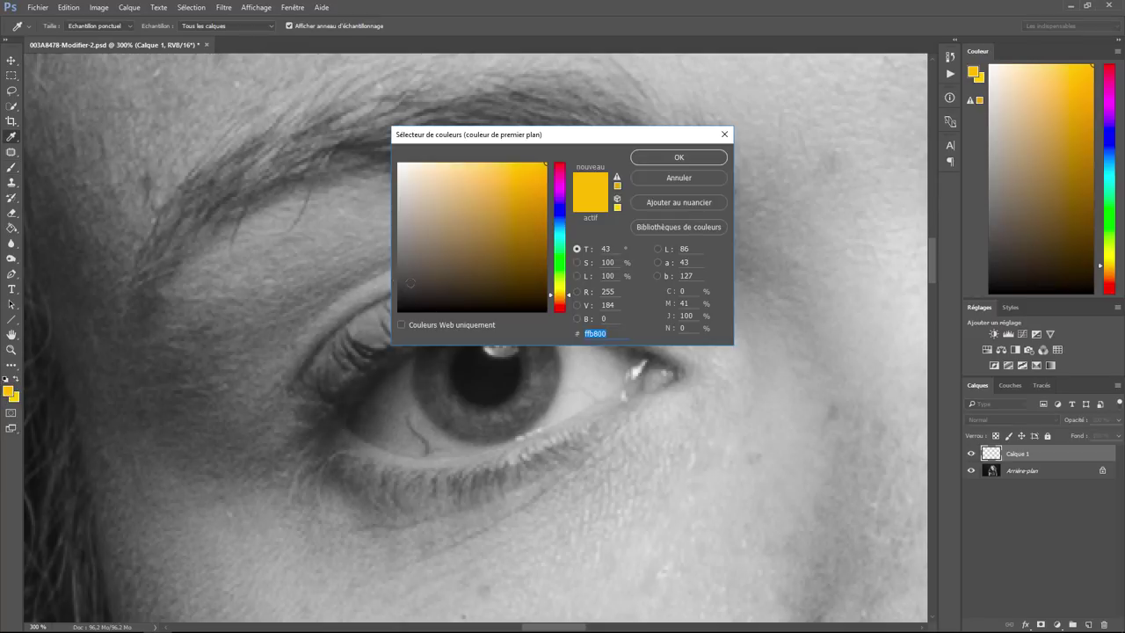
{"action": "left_click_drag", "start_coordinate": [410, 283], "coordinate": [373, 281]}
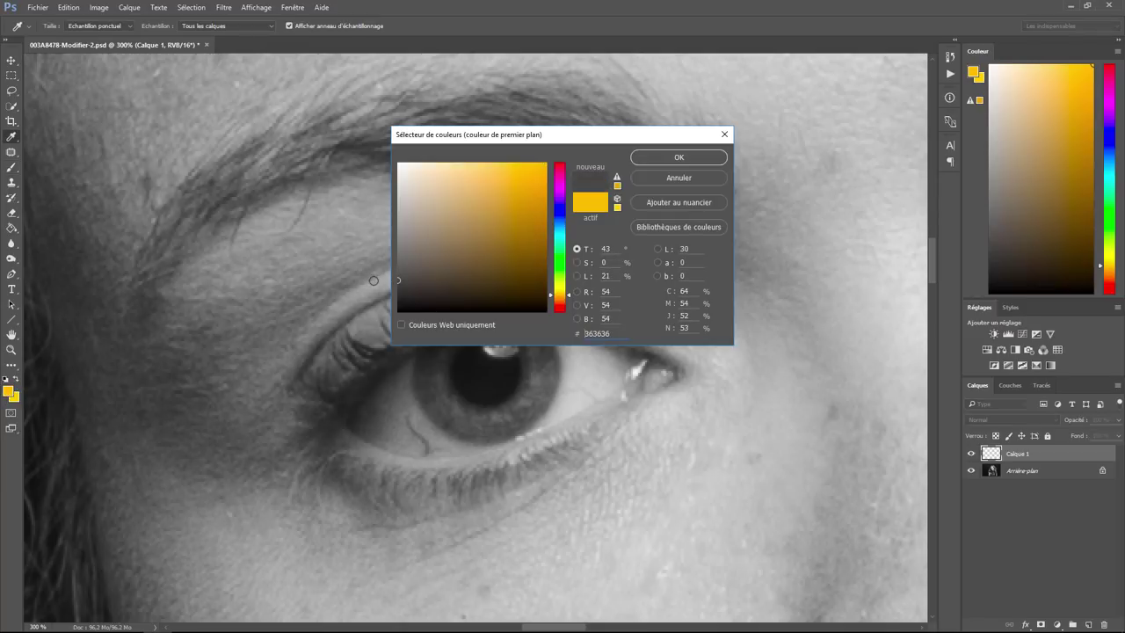
{"action": "left_click", "coordinate": [678, 157]}
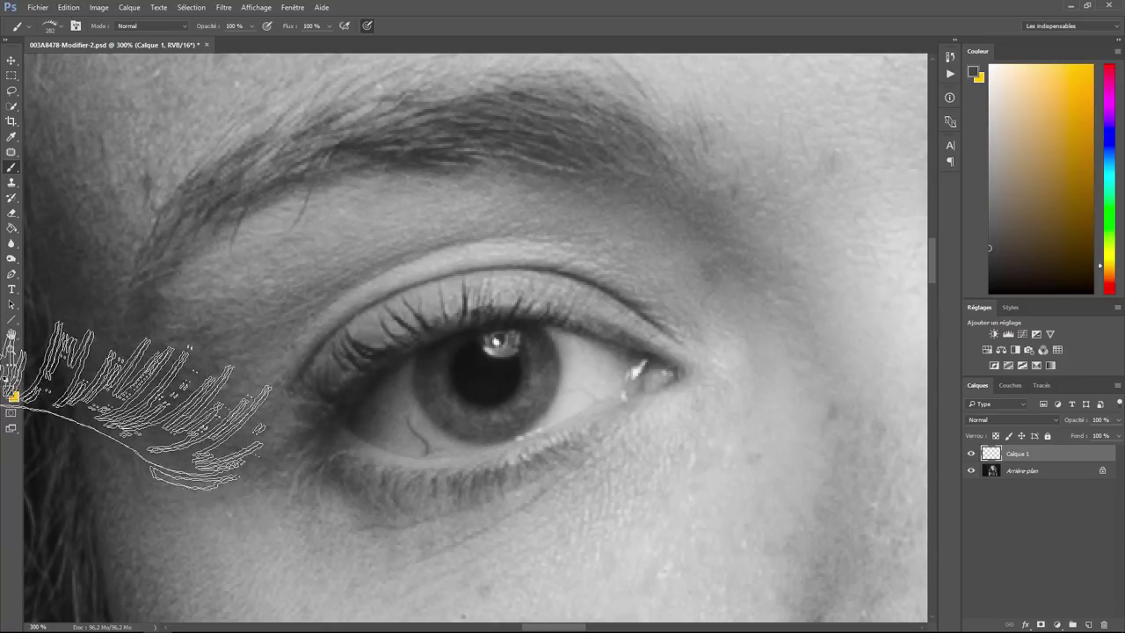
{"action": "left_click", "coordinate": [8, 390]}
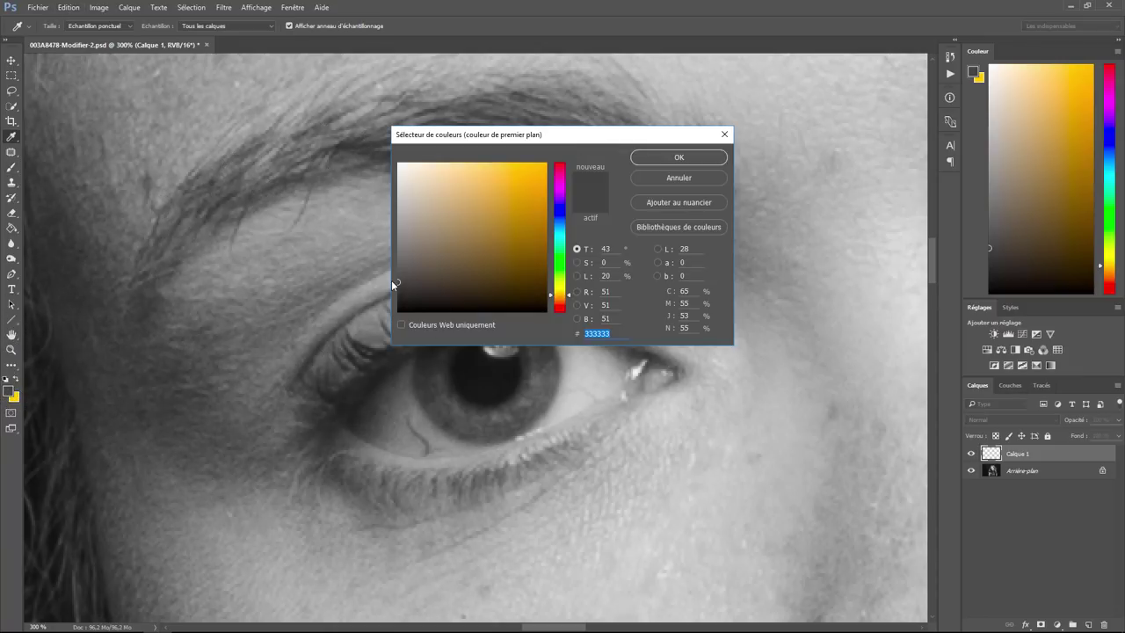
{"action": "left_click_drag", "start_coordinate": [399, 282], "coordinate": [396, 298]}
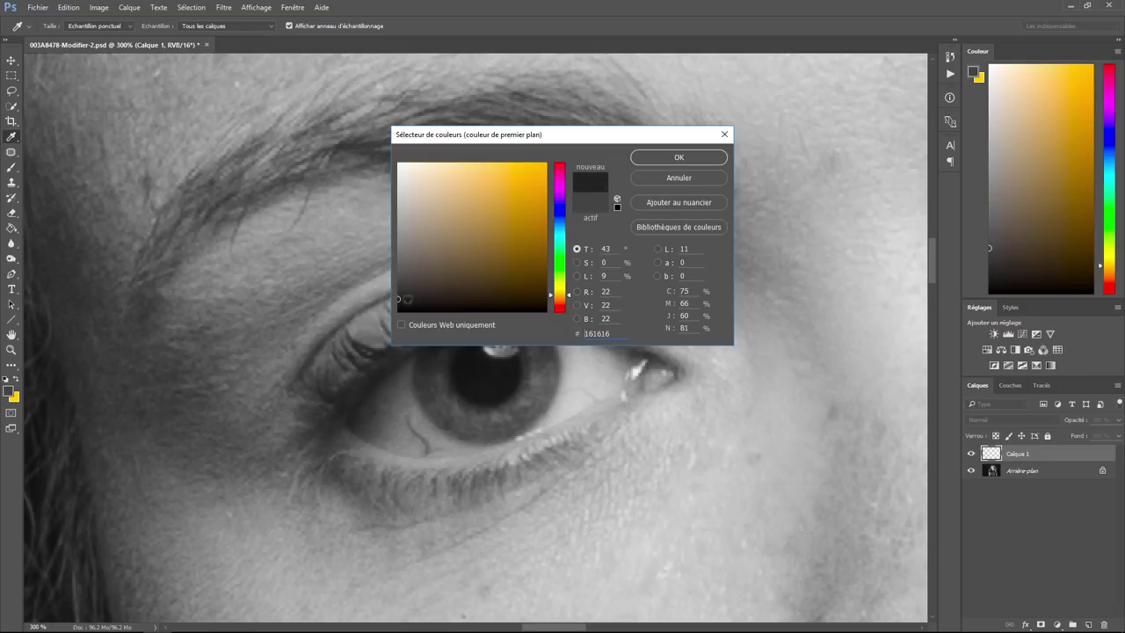
{"action": "left_click", "coordinate": [690, 160]}
{"action": "left_click", "coordinate": [487, 233]}
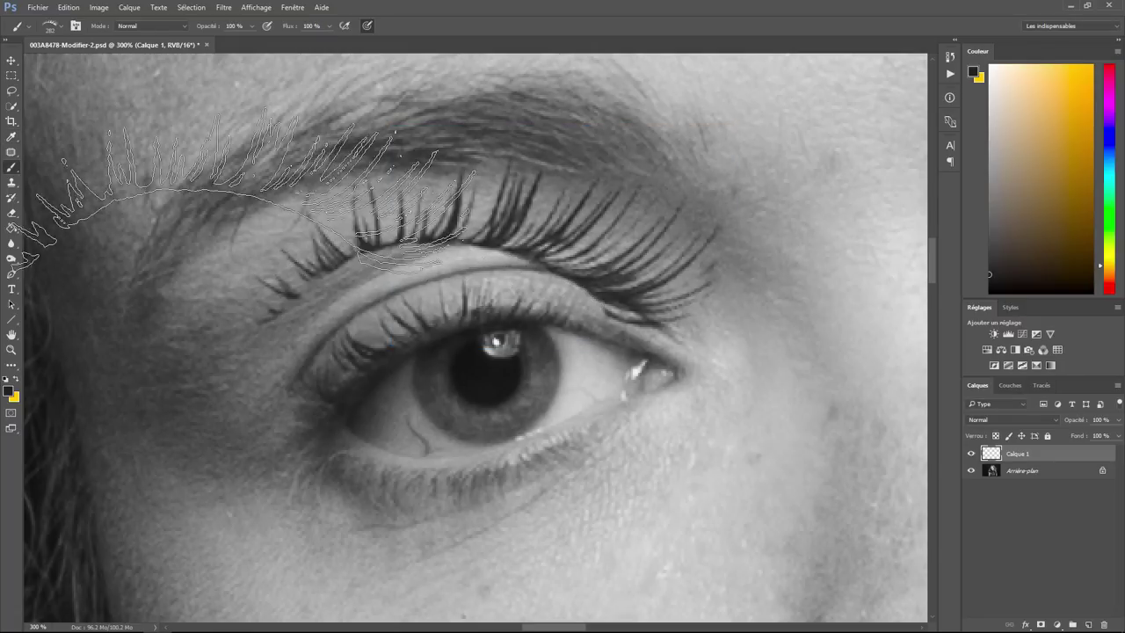
Step: Move the eyelash layer down onto the upper lash line
{"action": "left_click", "coordinate": [69, 7]}
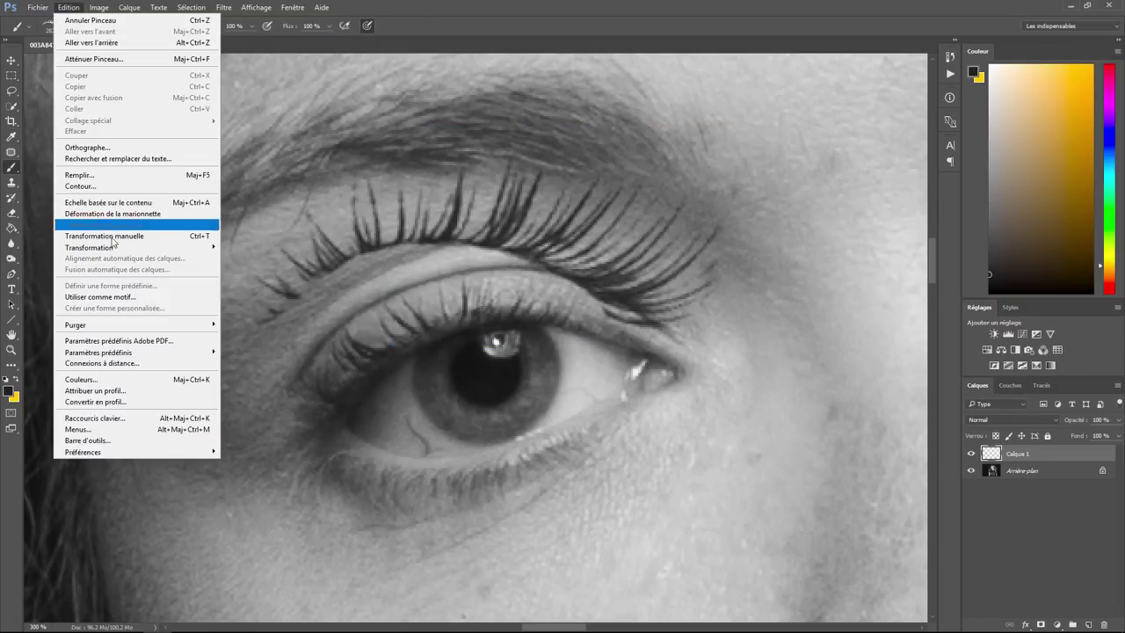
{"action": "mouse_move", "coordinate": [89, 247]}
{"action": "left_click", "coordinate": [255, 369]}
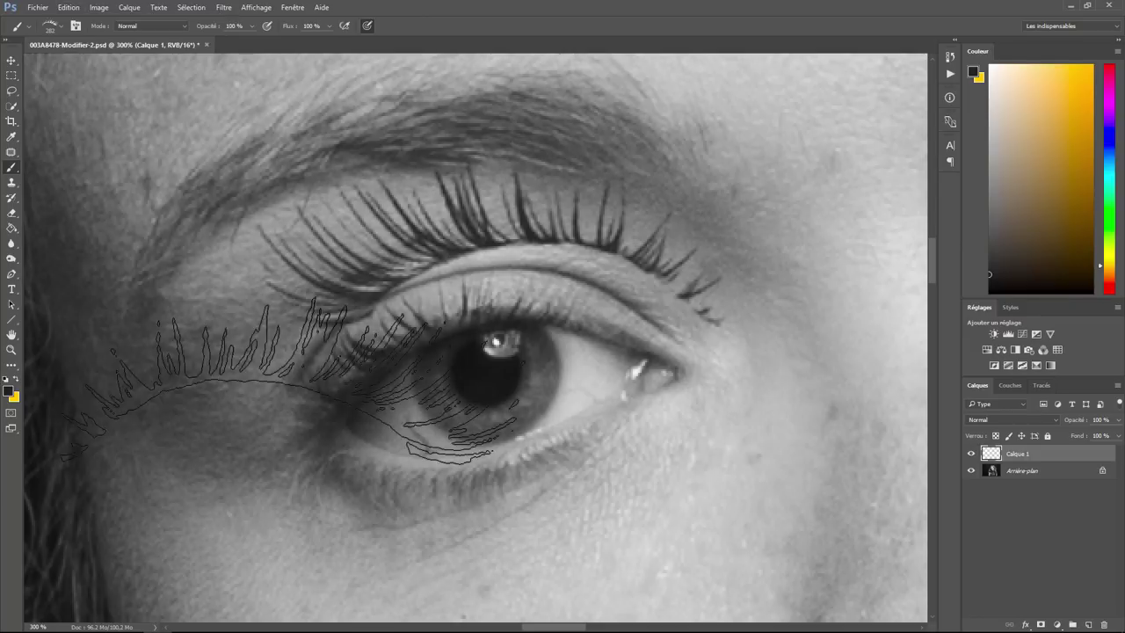
{"action": "left_click", "coordinate": [10, 60]}
{"action": "left_click_drag", "start_coordinate": [480, 278], "coordinate": [470, 325]}
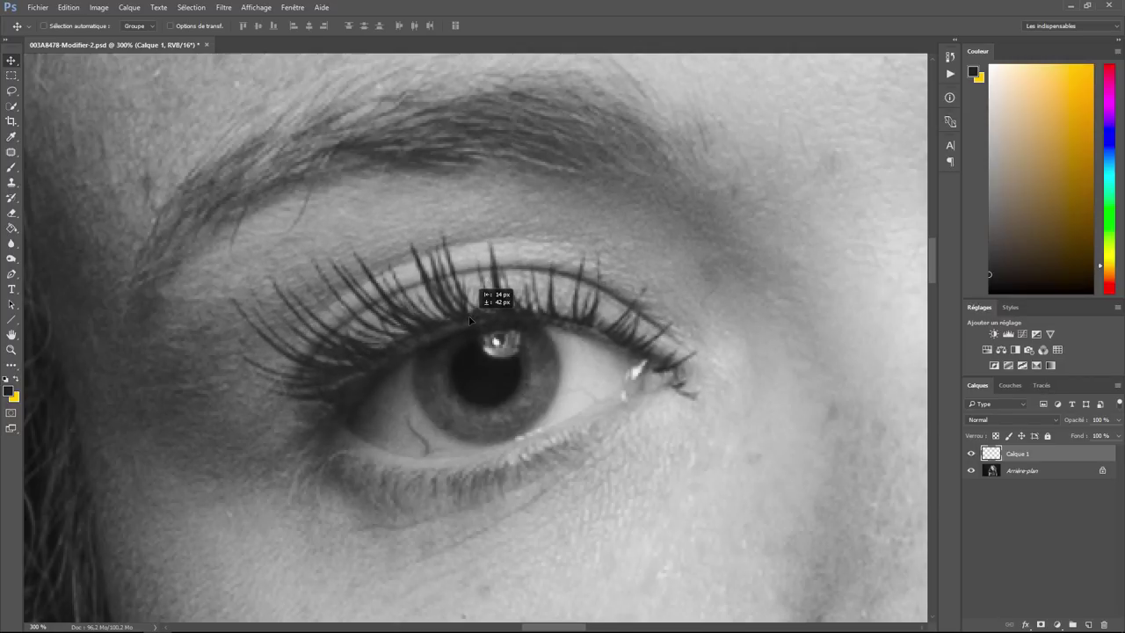
Step: Free-transform the lashes, rotated about −4°, slightly smaller and nudged into place, and apply
{"action": "left_click", "coordinate": [69, 7]}
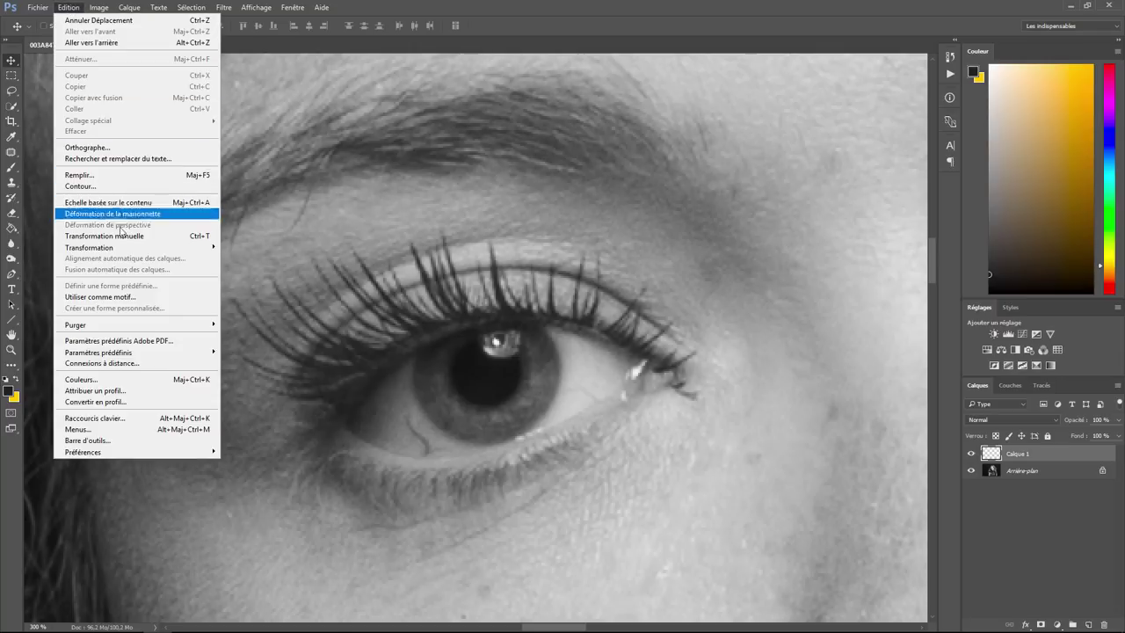
{"action": "mouse_move", "coordinate": [89, 247]}
{"action": "left_click", "coordinate": [173, 238]}
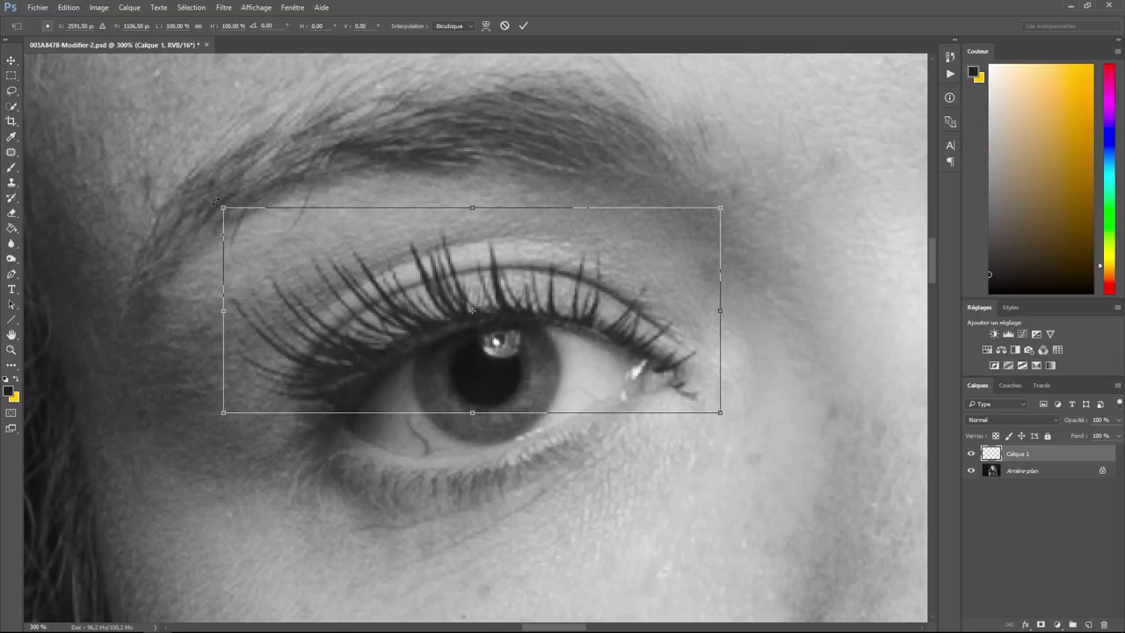
{"action": "left_click_drag", "start_coordinate": [214, 201], "coordinate": [212, 214]}
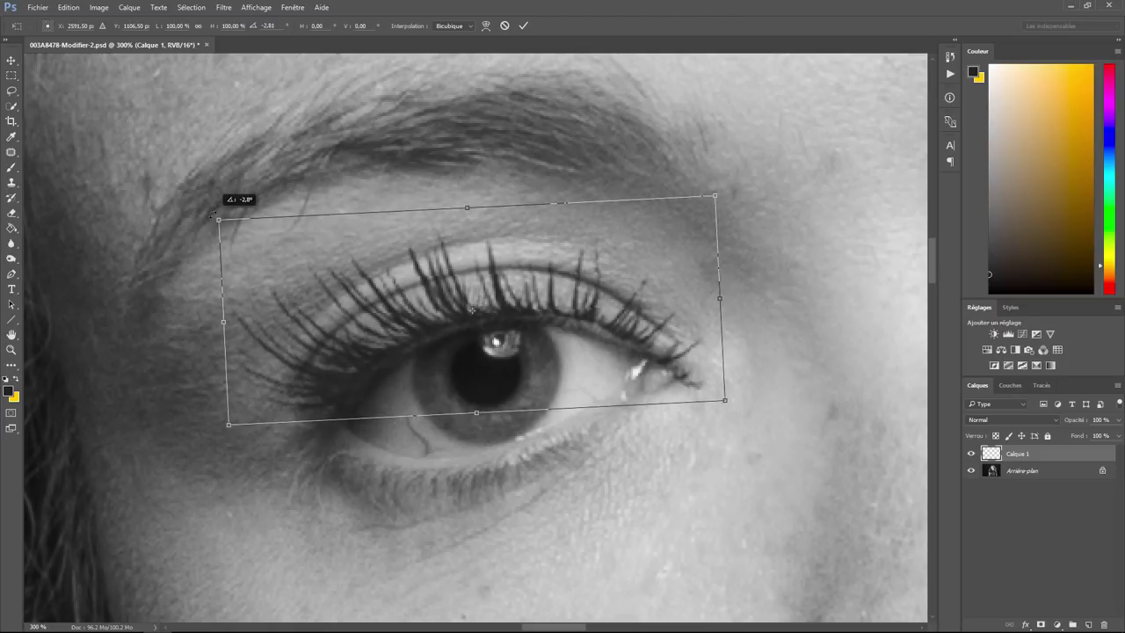
{"action": "left_click_drag", "start_coordinate": [713, 194], "coordinate": [695, 203]}
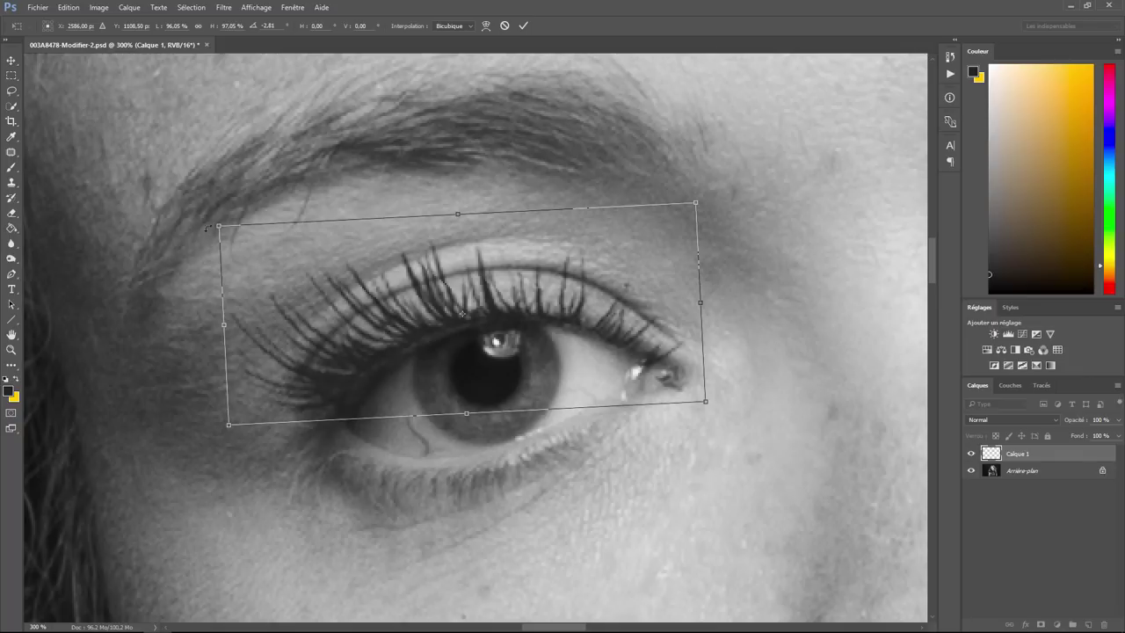
{"action": "left_click_drag", "start_coordinate": [209, 218], "coordinate": [207, 223]}
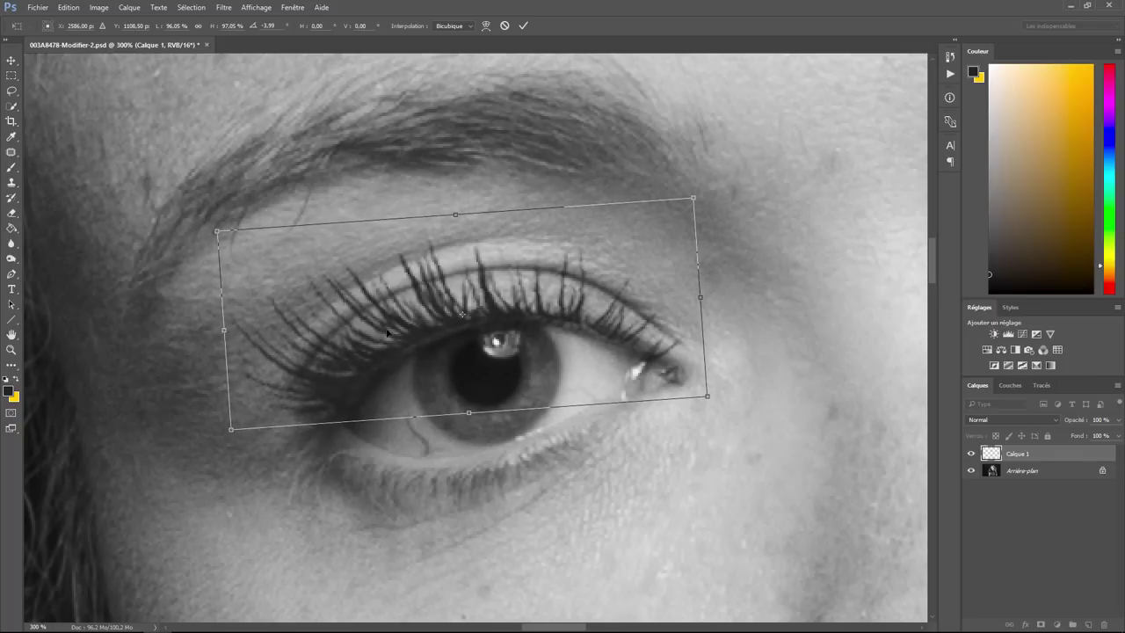
{"action": "left_click_drag", "start_coordinate": [431, 314], "coordinate": [429, 319]}
{"action": "key", "text": "Return"}
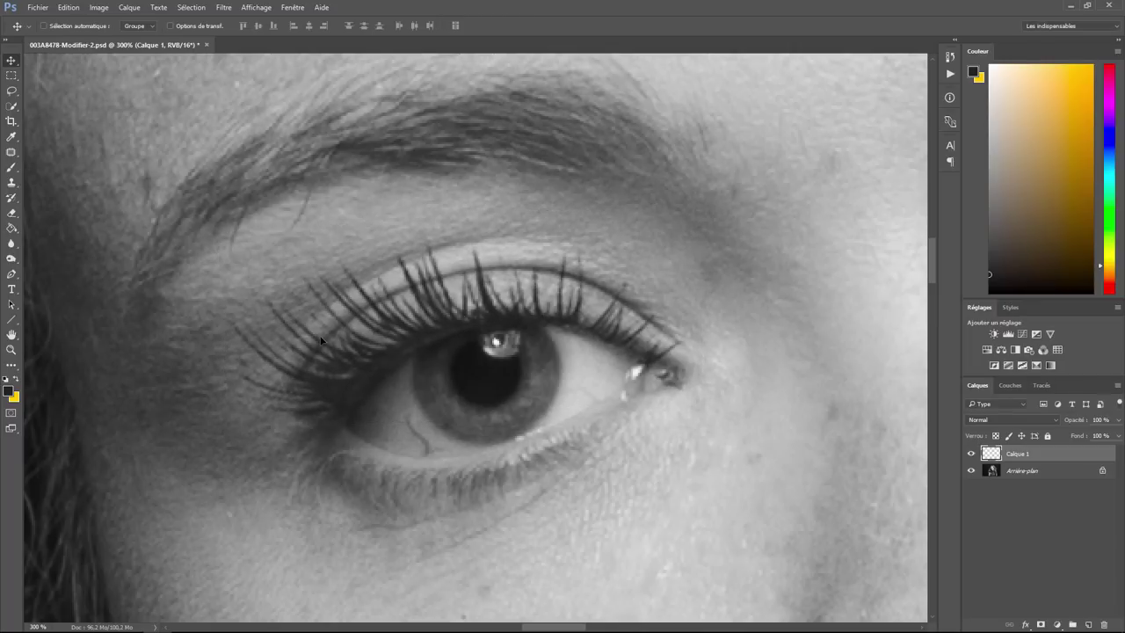
Step: Set Calque 1's opacity to 76% and zoom out to judge the whole face
{"action": "left_click", "coordinate": [1118, 420]}
{"action": "mouse_move", "coordinate": [1078, 440]}
{"action": "left_mouse_down"}
{"action": "mouse_move", "coordinate": [1045, 439]}
{"action": "mouse_move", "coordinate": [1088, 435]}
{"action": "left_mouse_up"}
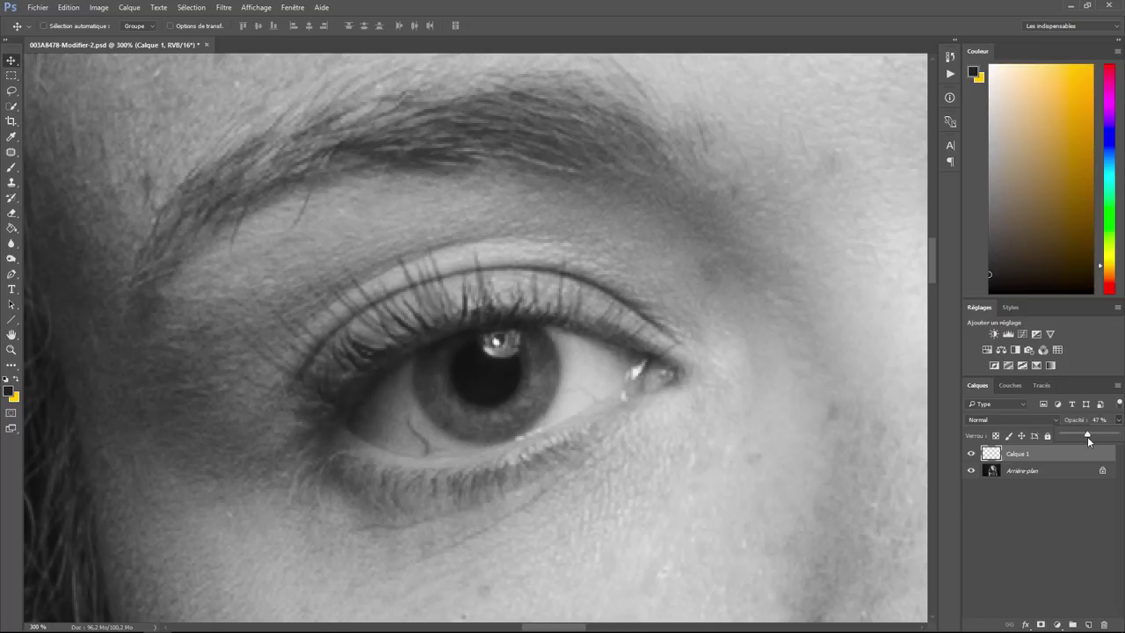
{"action": "mouse_move", "coordinate": [1087, 436]}
{"action": "left_mouse_down"}
{"action": "mouse_move", "coordinate": [1121, 439]}
{"action": "mouse_move", "coordinate": [1101, 441]}
{"action": "left_mouse_up"}
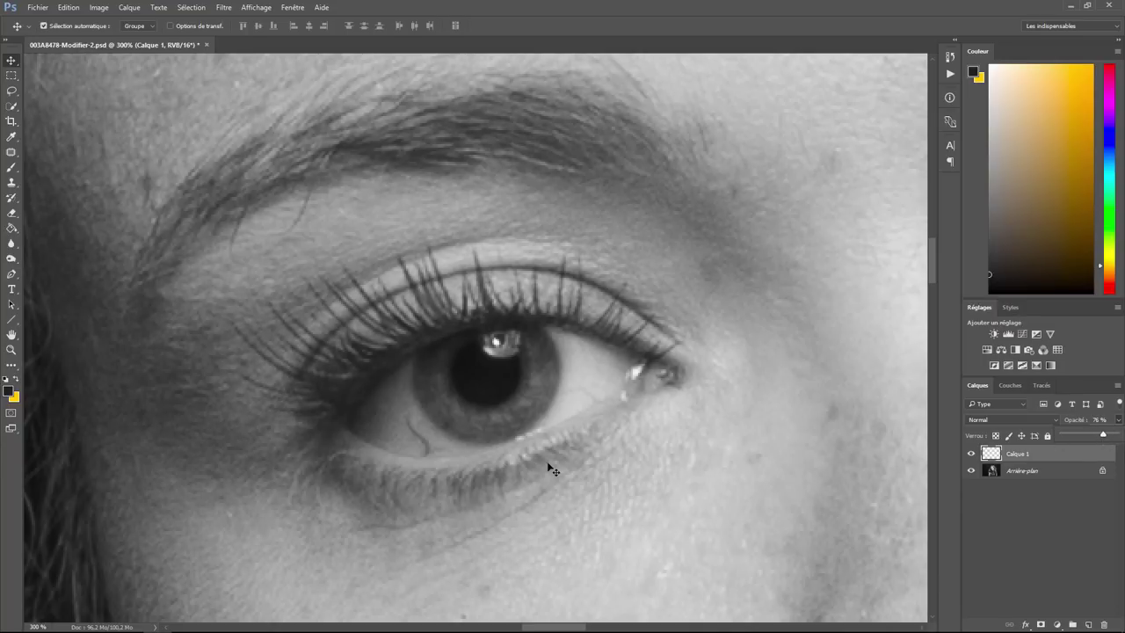
{"action": "key", "text": "ctrl+minus"}
{"action": "key", "text": "ctrl+minus"}
{"action": "key", "text": "ctrl+minus"}
{"action": "key", "text": "ctrl+minus"}
{"action": "key", "text": "ctrl+minus"}
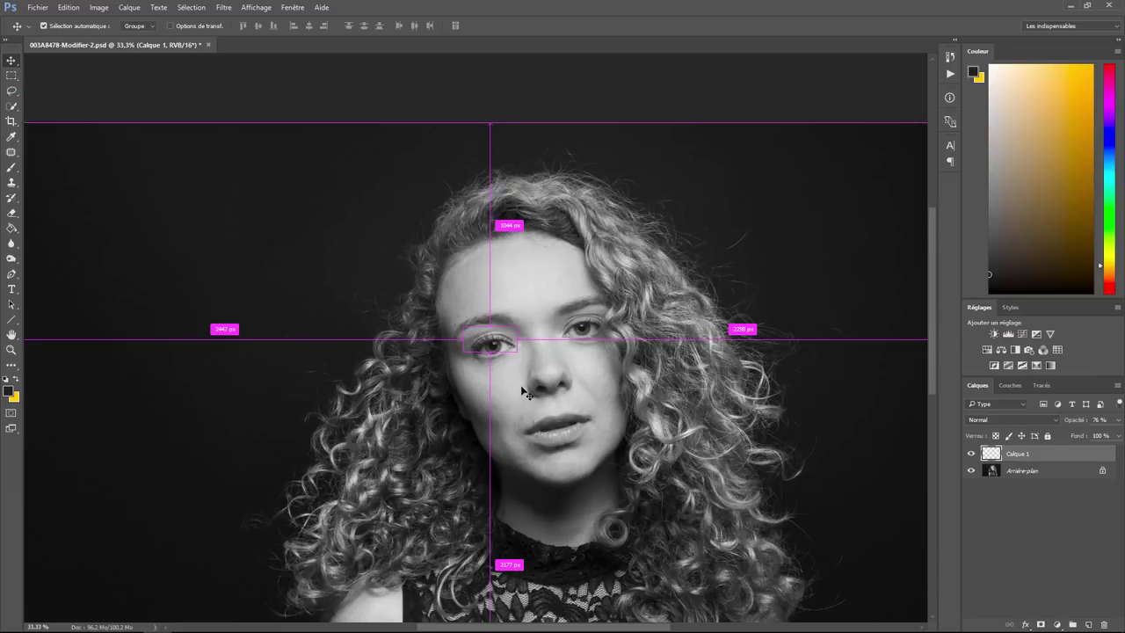
Step: Pick the Brush tool with lower-eyelash preset 166 at 297 px and add empty layer Calque 2
{"action": "key", "text": "ctrl+plus"}
{"action": "key", "text": "ctrl+plus"}
{"action": "key", "text": "ctrl+plus"}
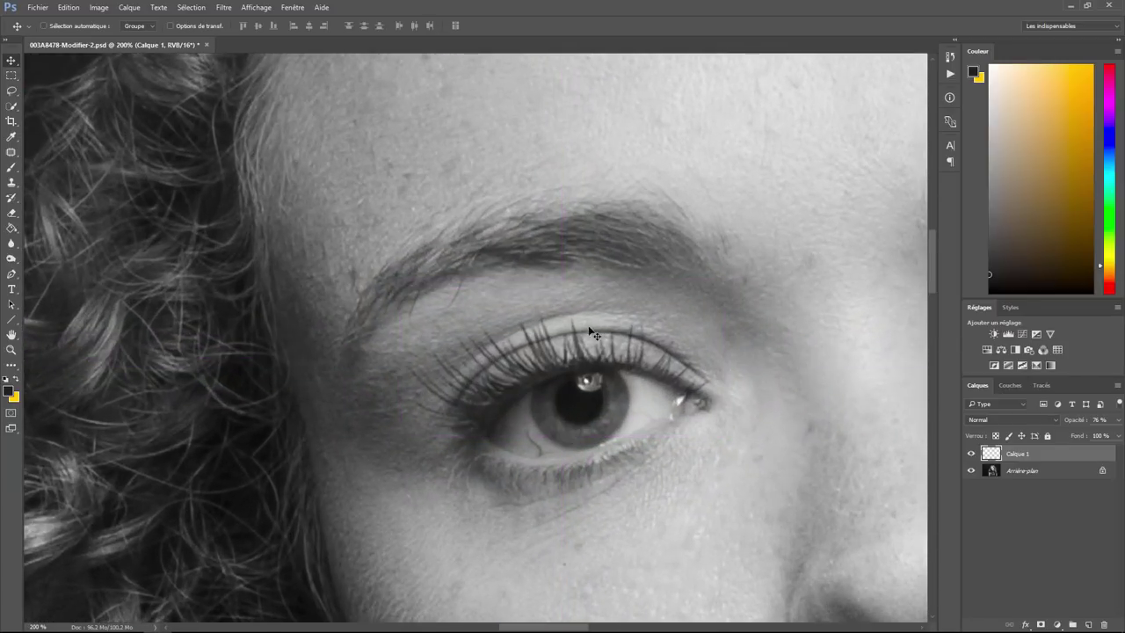
{"action": "left_click", "coordinate": [12, 167]}
{"action": "left_click", "coordinate": [63, 29]}
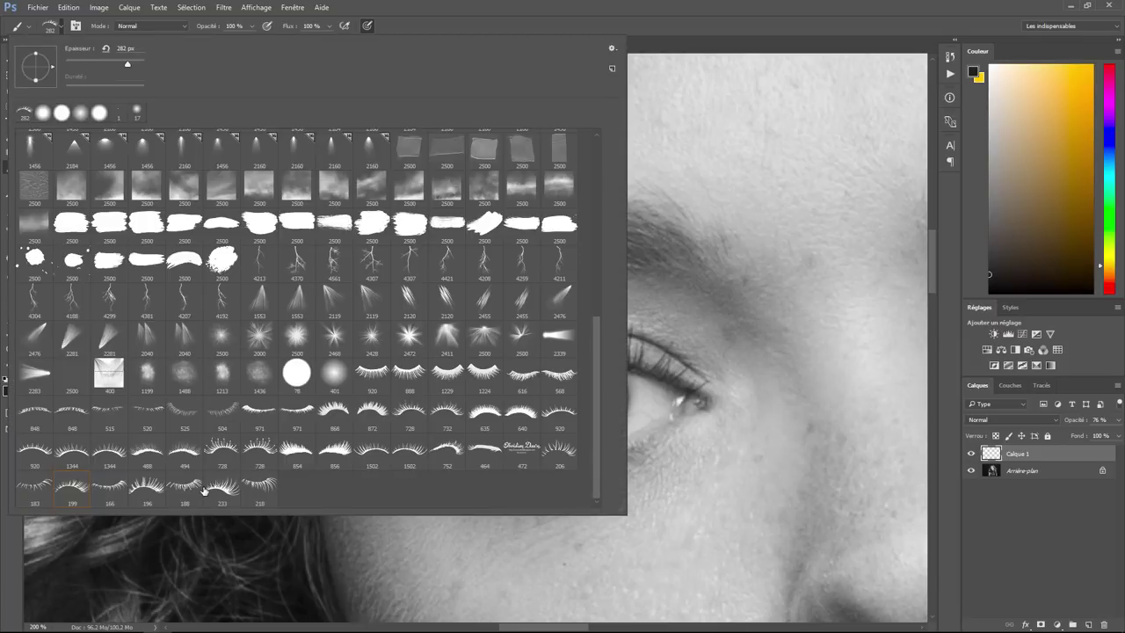
{"action": "left_click", "coordinate": [108, 487]}
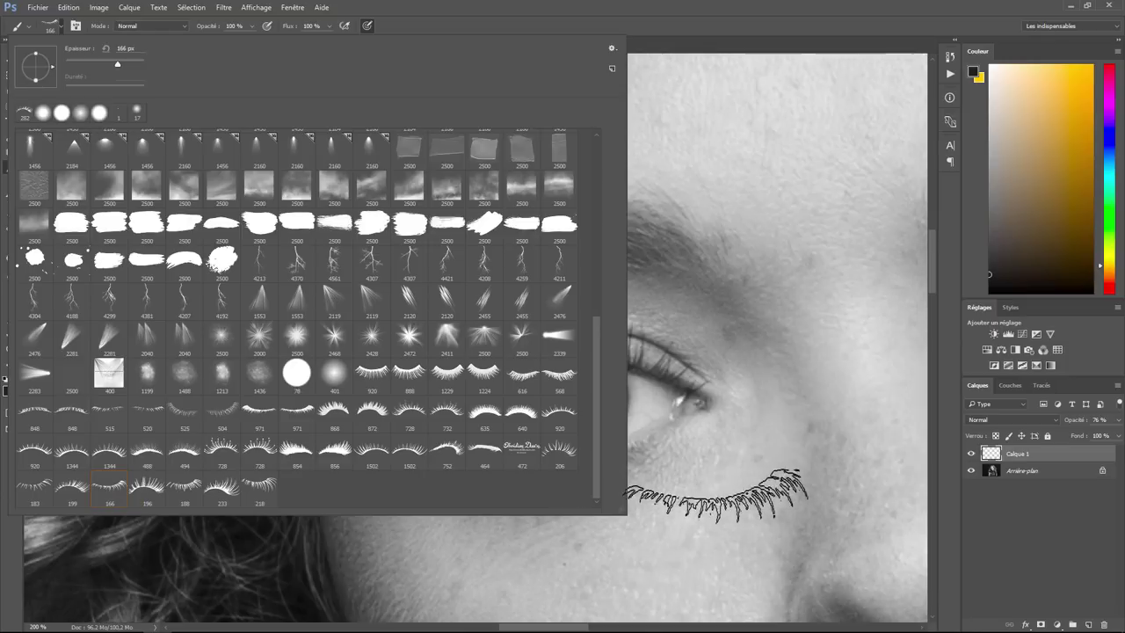
{"action": "left_click_drag", "start_coordinate": [118, 62], "coordinate": [125, 62]}
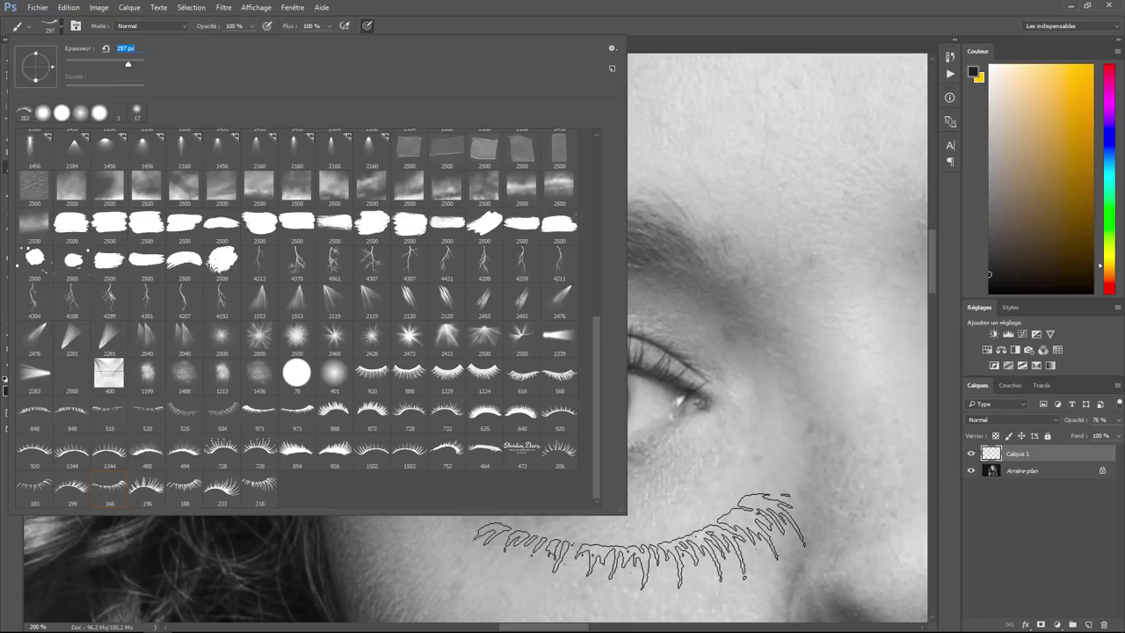
{"action": "left_click", "coordinate": [1088, 624]}
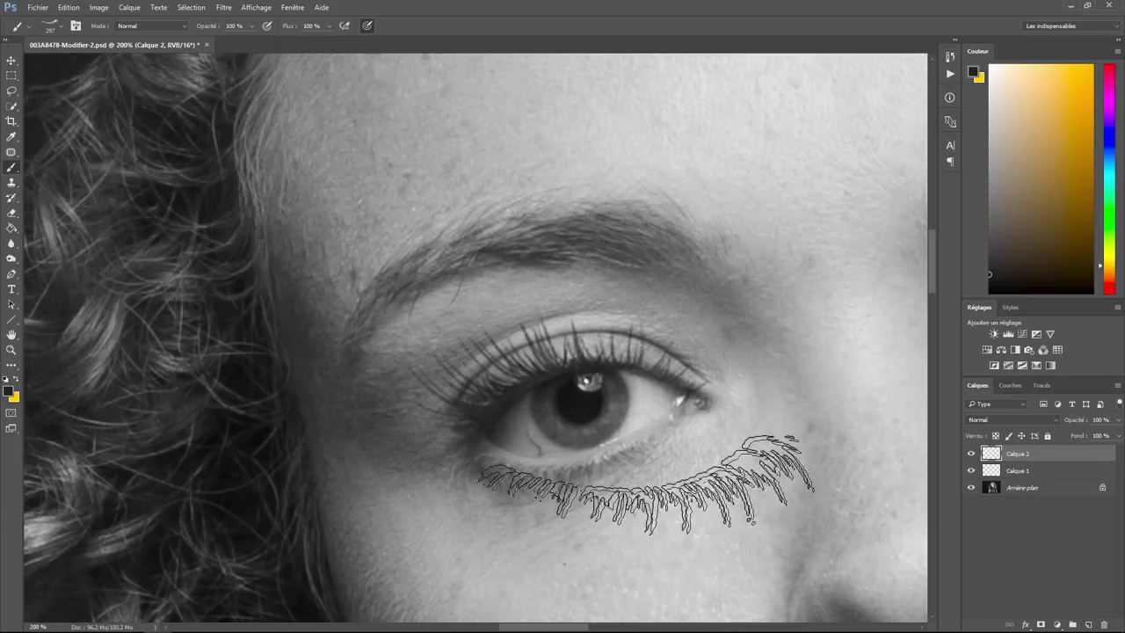
Step: Stamp lower lashes and rotate, shrink and fit them under the first eye
{"action": "left_click", "coordinate": [587, 495]}
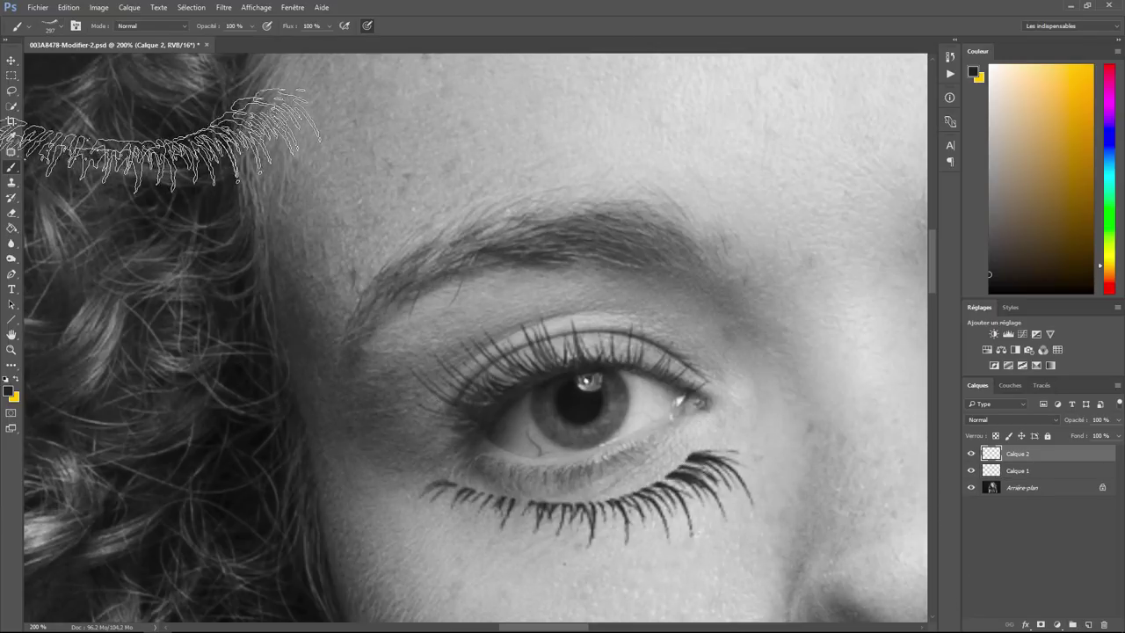
{"action": "left_click", "coordinate": [69, 7]}
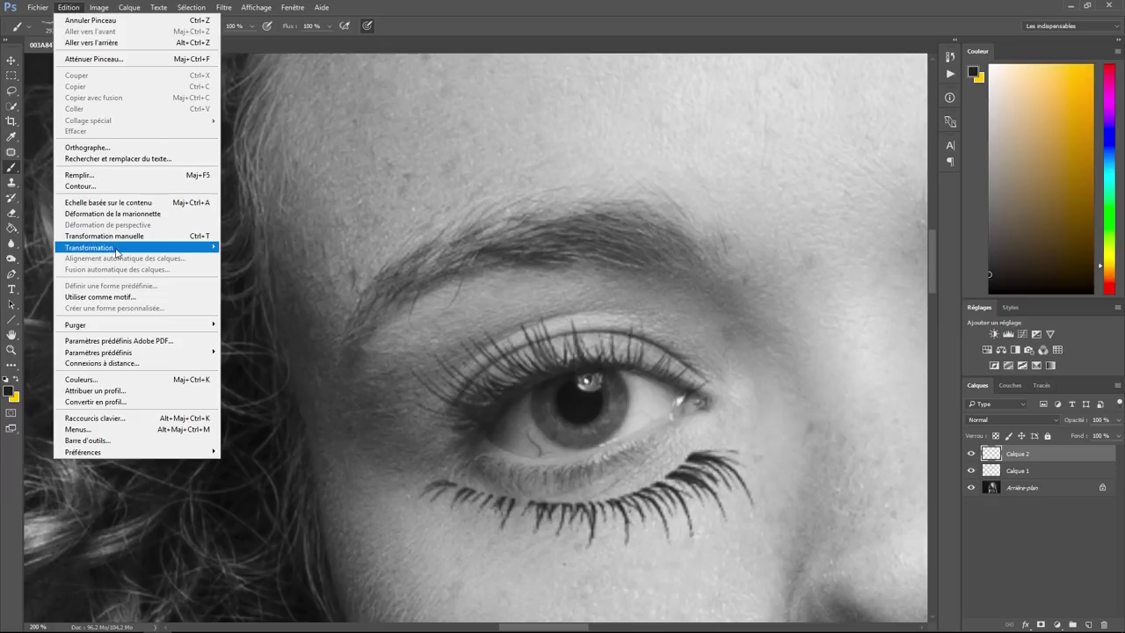
{"action": "left_click", "coordinate": [267, 378]}
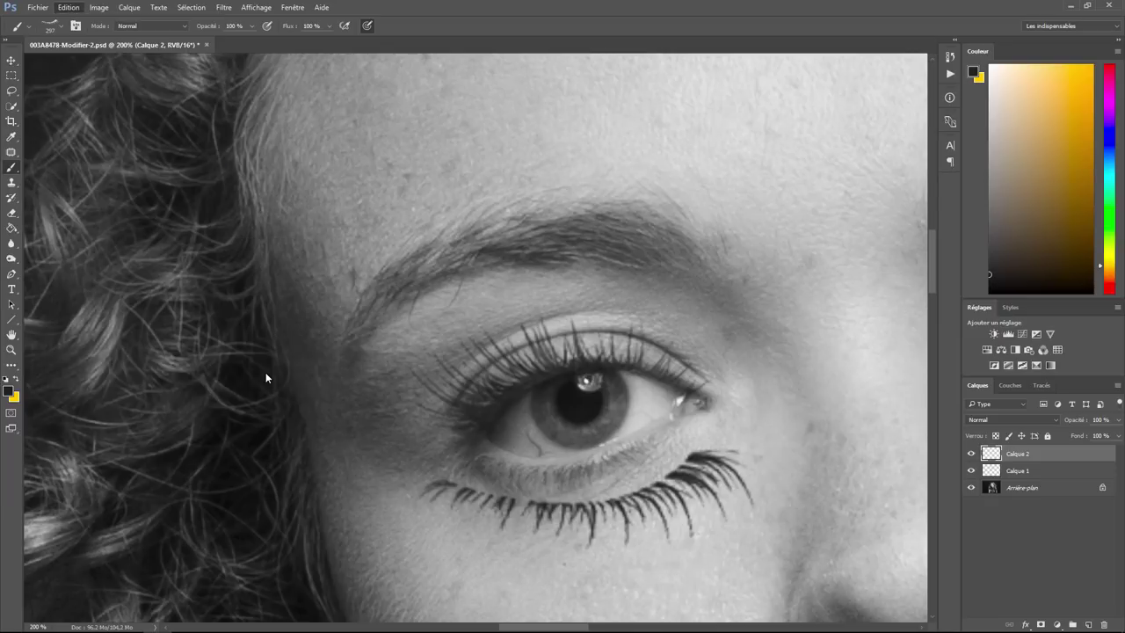
{"action": "left_click", "coordinate": [68, 7]}
{"action": "left_click", "coordinate": [97, 235]}
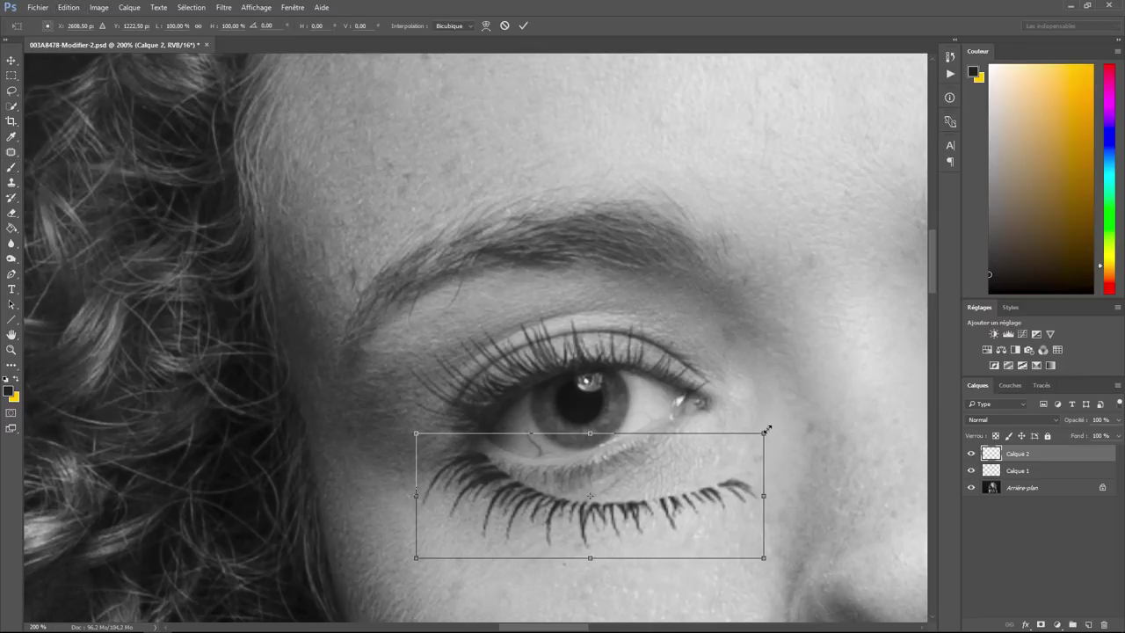
{"action": "left_click_drag", "start_coordinate": [772, 432], "coordinate": [778, 358]}
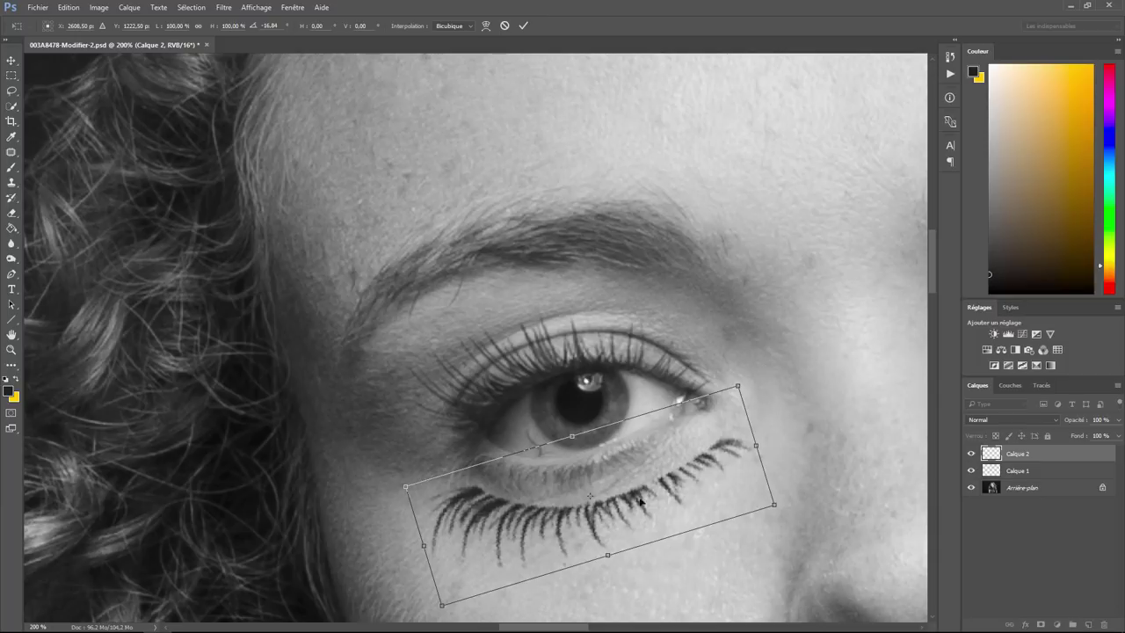
{"action": "left_click_drag", "start_coordinate": [601, 483], "coordinate": [604, 441]}
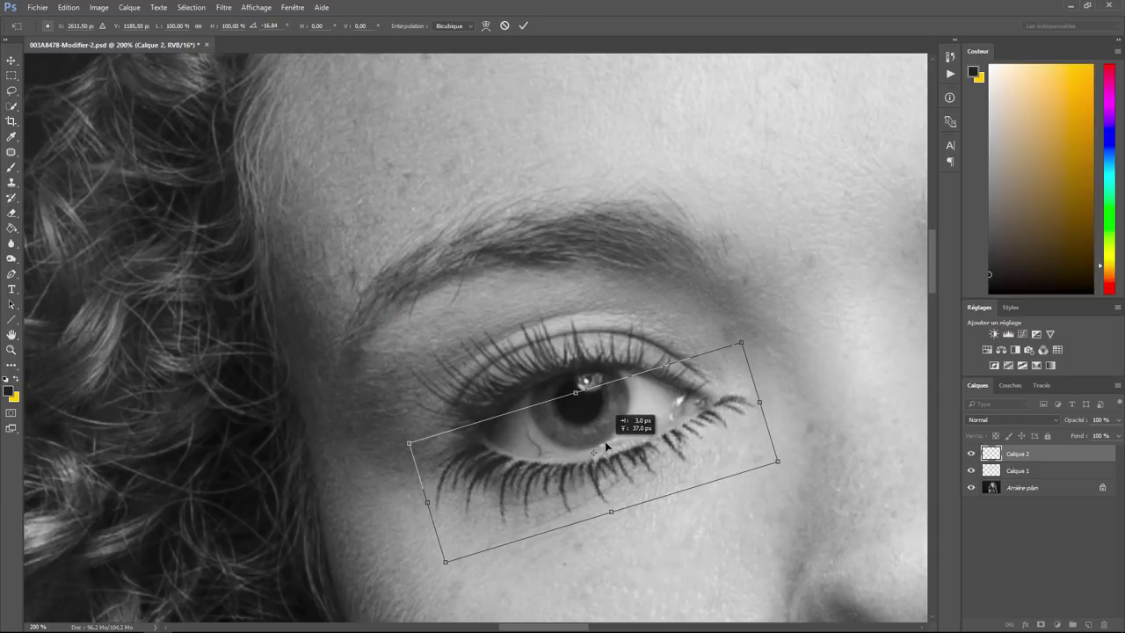
{"action": "left_click_drag", "start_coordinate": [740, 342], "coordinate": [706, 360]}
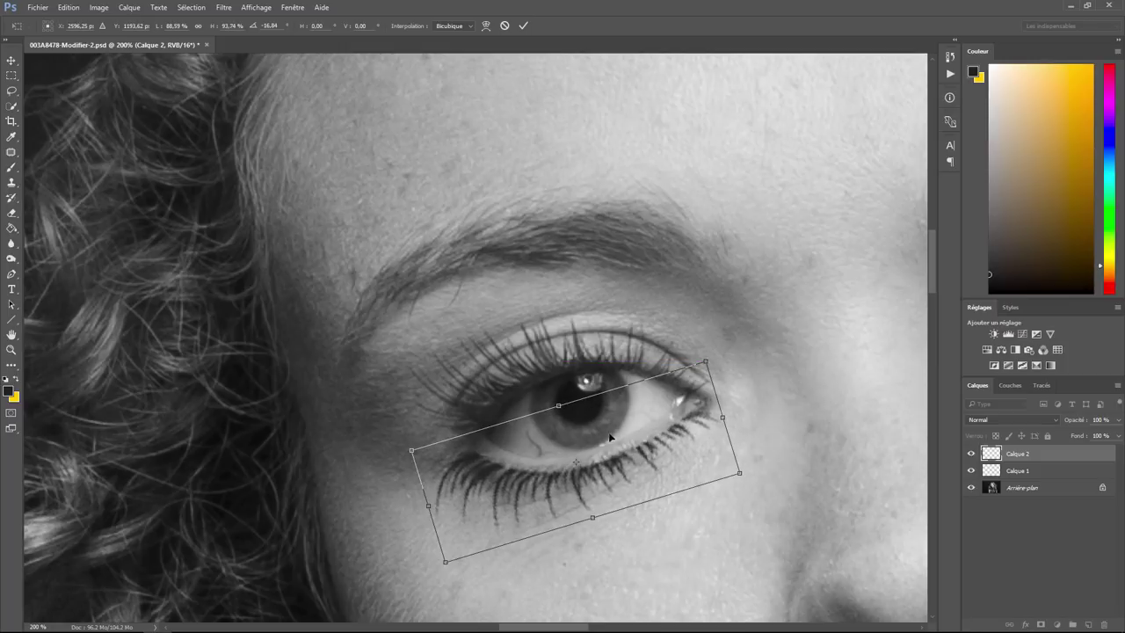
{"action": "left_click_drag", "start_coordinate": [620, 464], "coordinate": [619, 455]}
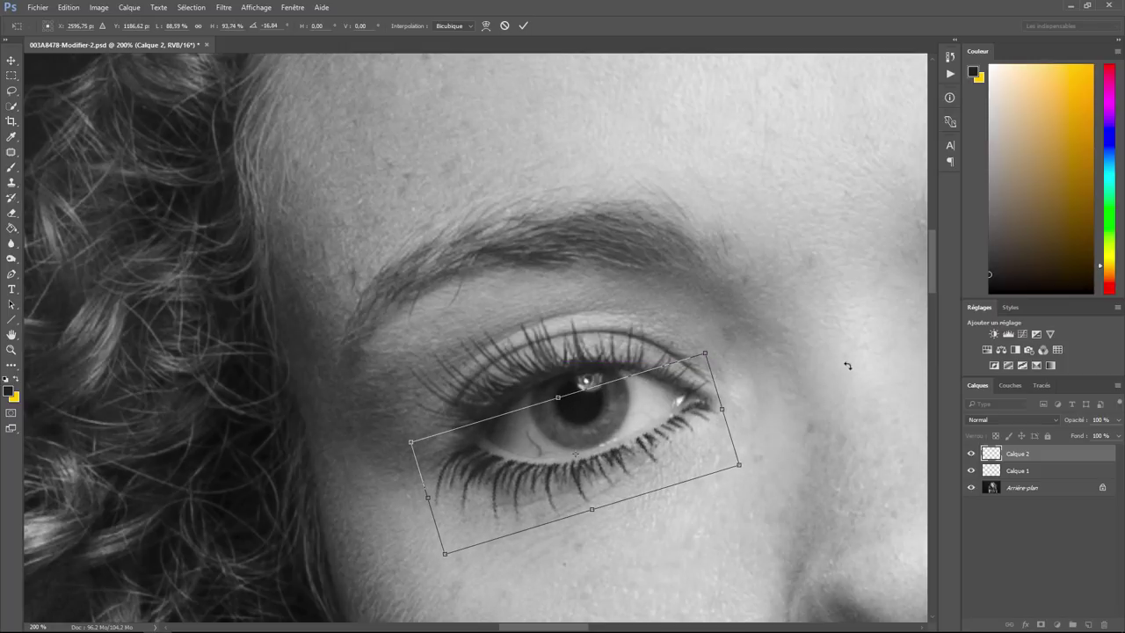
{"action": "key", "text": "Return"}
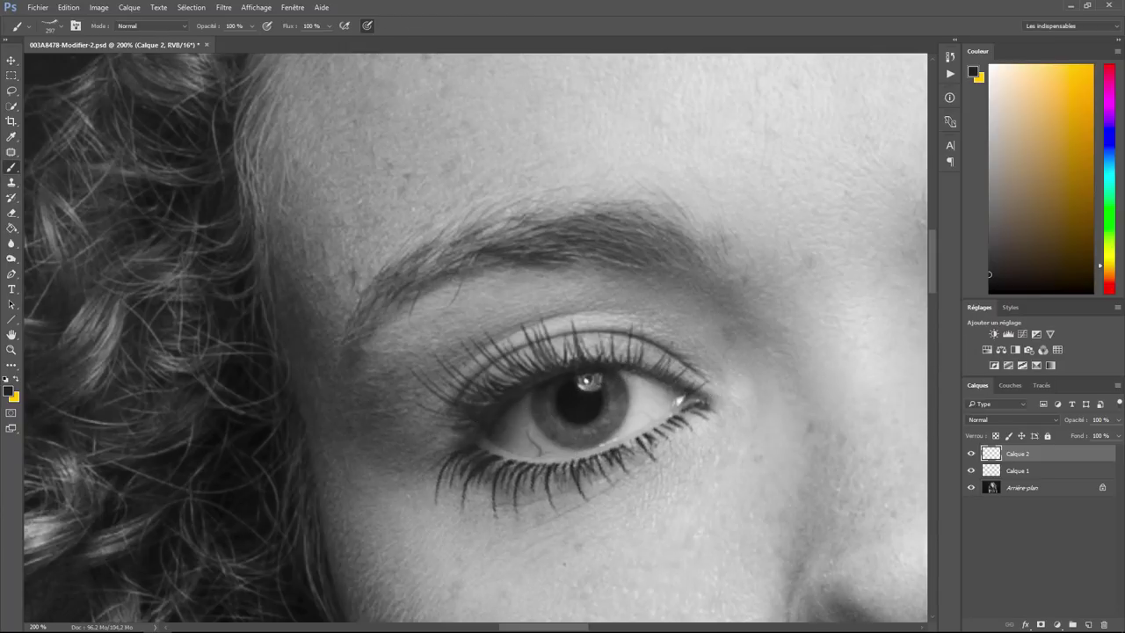
Step: Fade Calque 2 to 71% opacity and pan over to the other eye
{"action": "left_click", "coordinate": [1119, 421]}
{"action": "left_click_drag", "start_coordinate": [1086, 435], "coordinate": [1120, 448]}
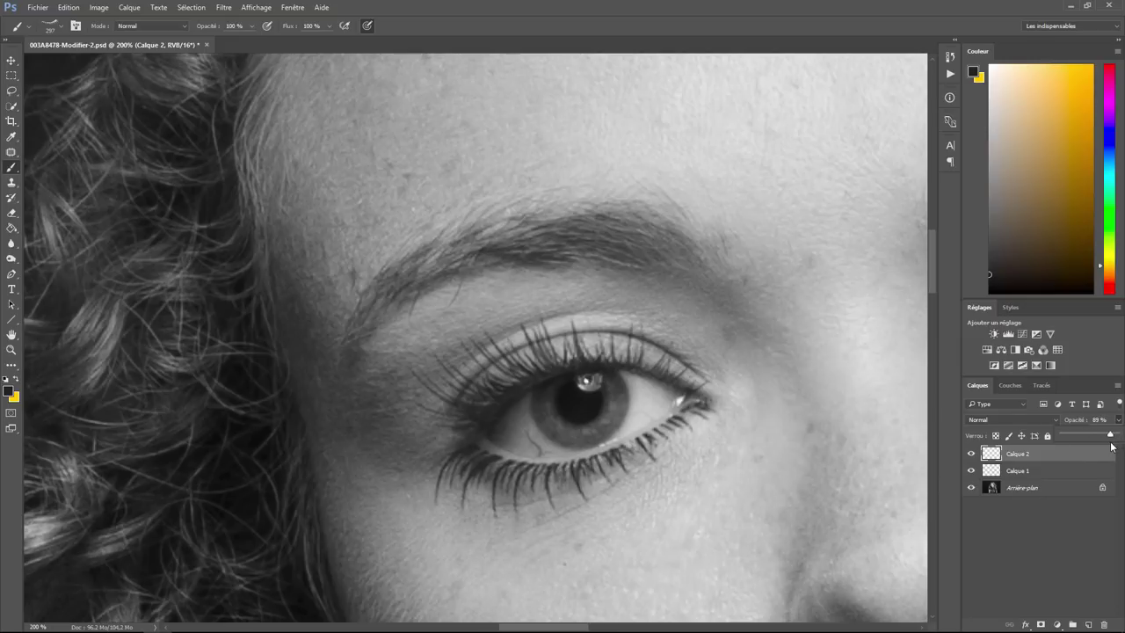
{"action": "left_click_drag", "start_coordinate": [1111, 446], "coordinate": [1101, 445]}
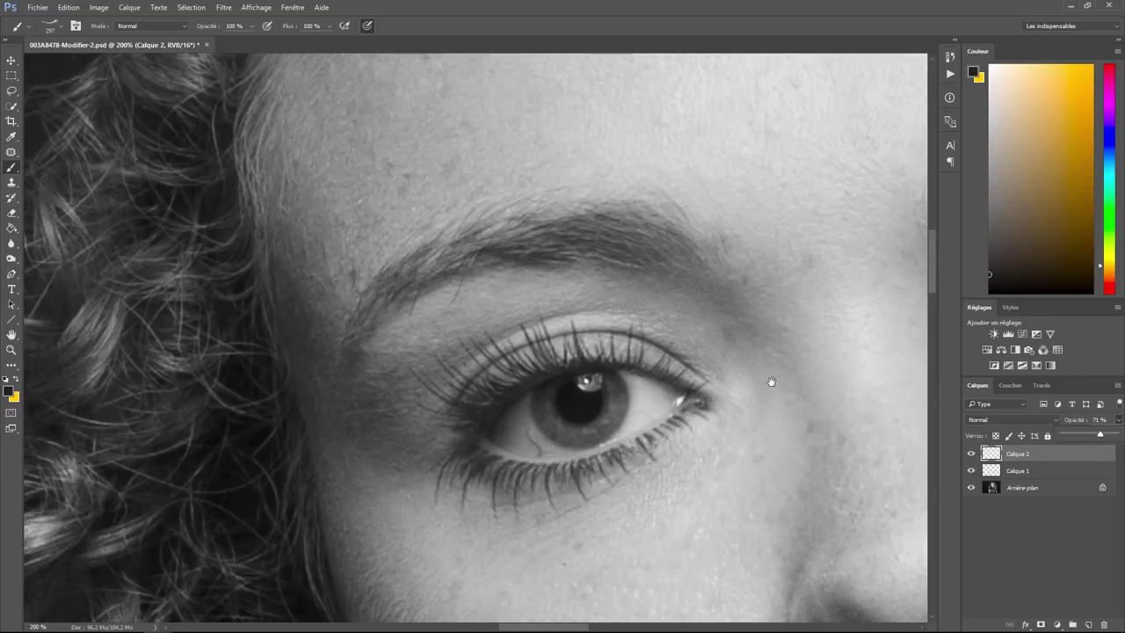
{"action": "left_click_drag", "start_coordinate": [770, 381], "coordinate": [53, 395]}
{"action": "left_click_drag", "start_coordinate": [126, 389], "coordinate": [234, 410]}
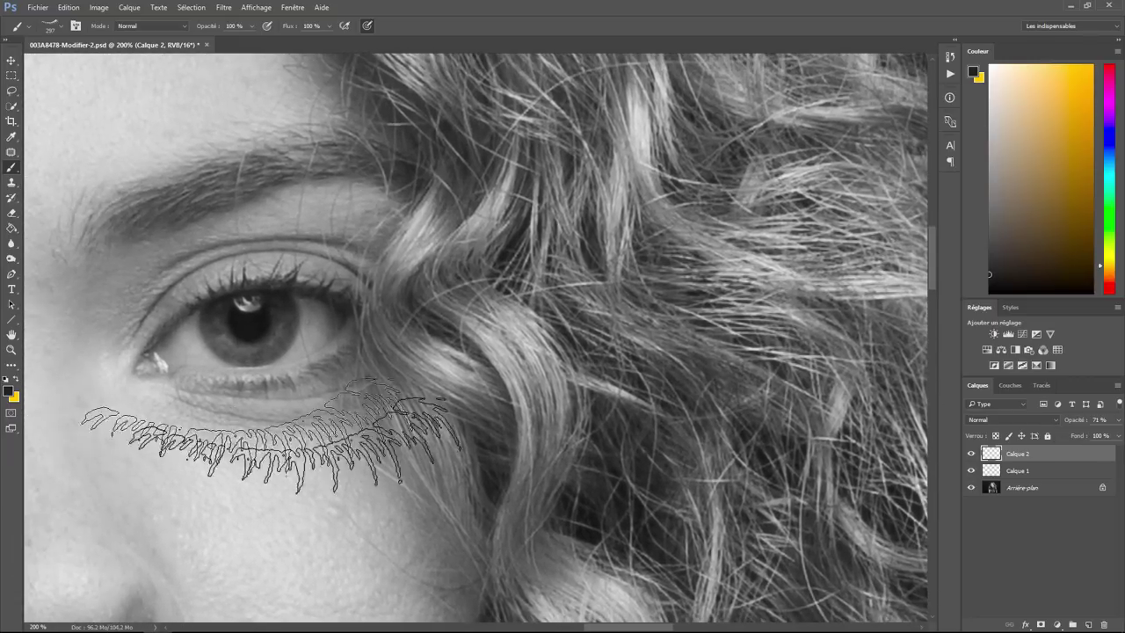
Step: On new layer Calque 3, stamp lower lashes and rotate, squeeze and flatten them under the second eye
{"action": "left_click", "coordinate": [1088, 623]}
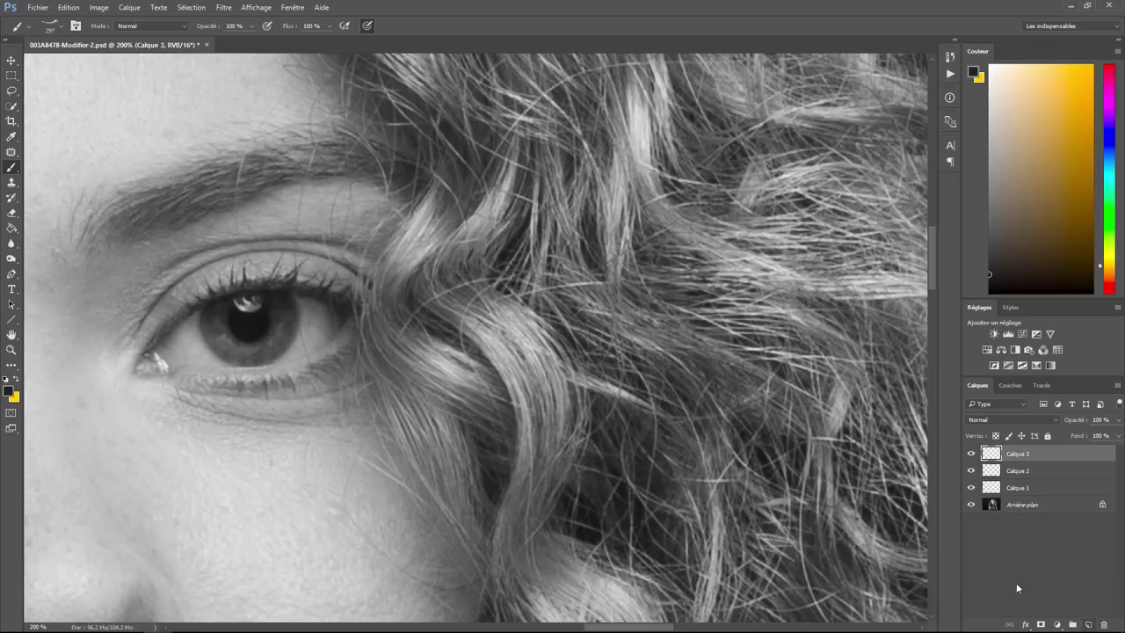
{"action": "left_click", "coordinate": [260, 382]}
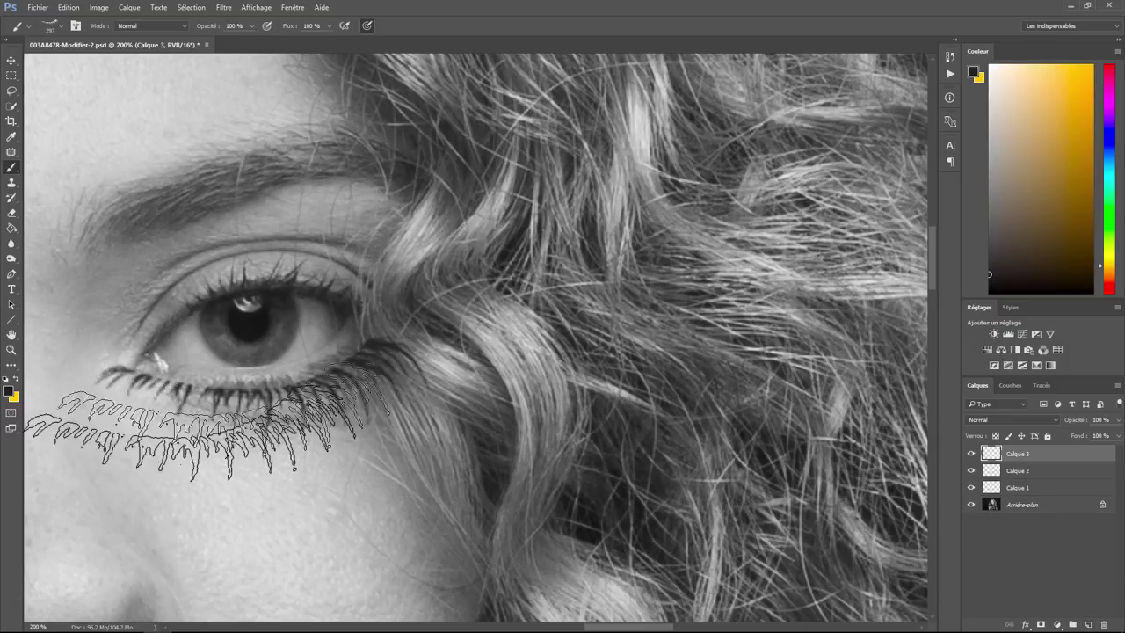
{"action": "left_click", "coordinate": [68, 7]}
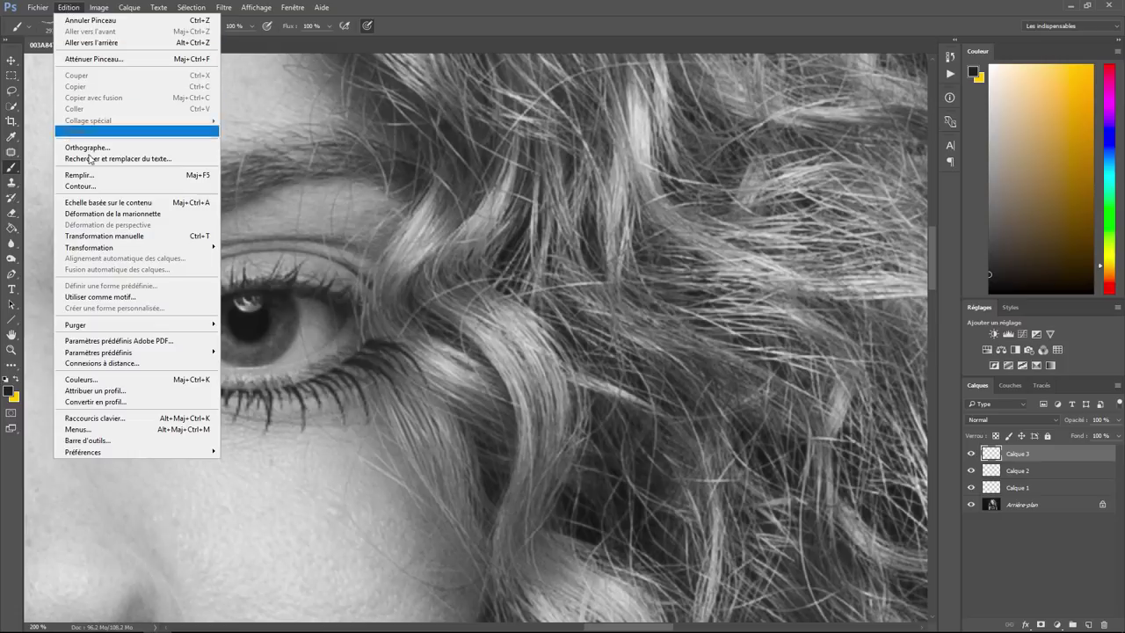
{"action": "left_click", "coordinate": [98, 238]}
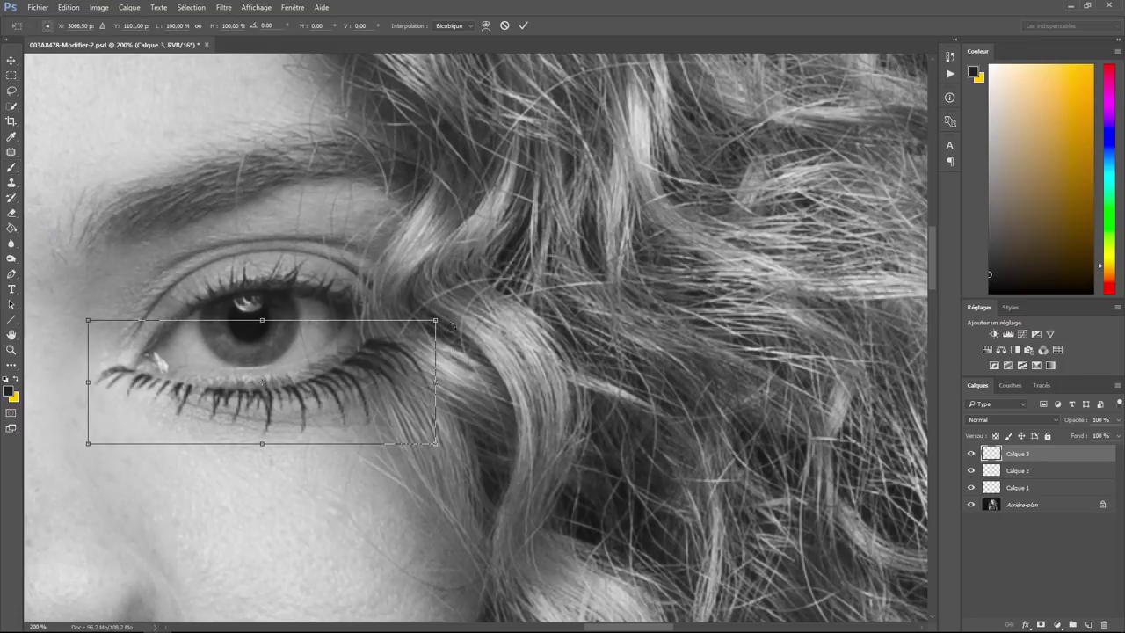
{"action": "left_click_drag", "start_coordinate": [445, 317], "coordinate": [457, 303]}
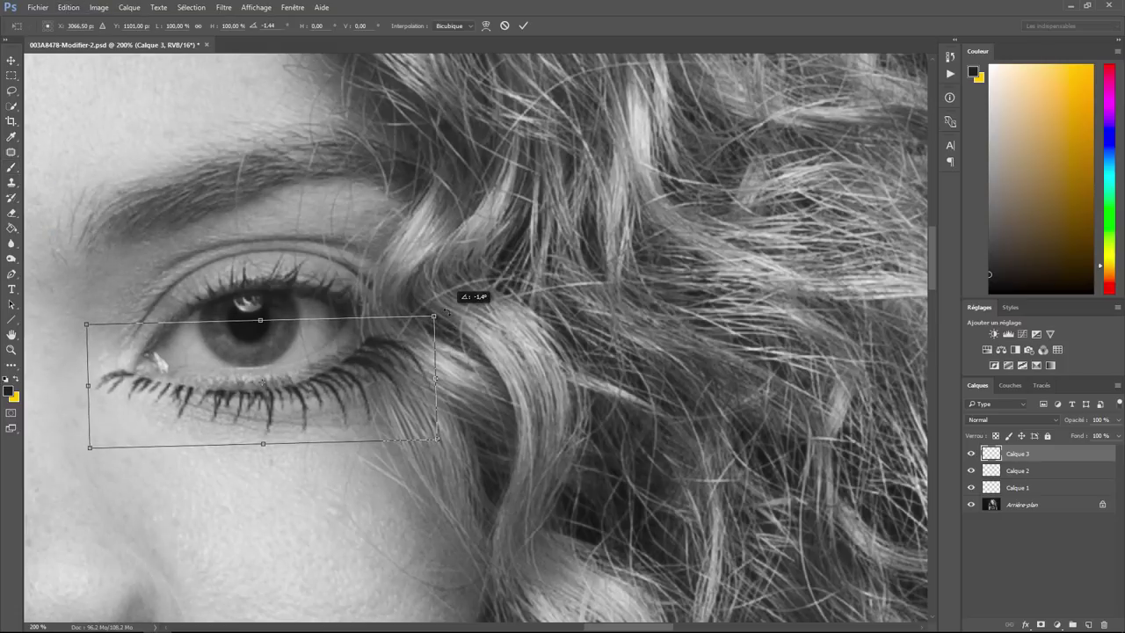
{"action": "left_click_drag", "start_coordinate": [86, 327], "coordinate": [111, 315]}
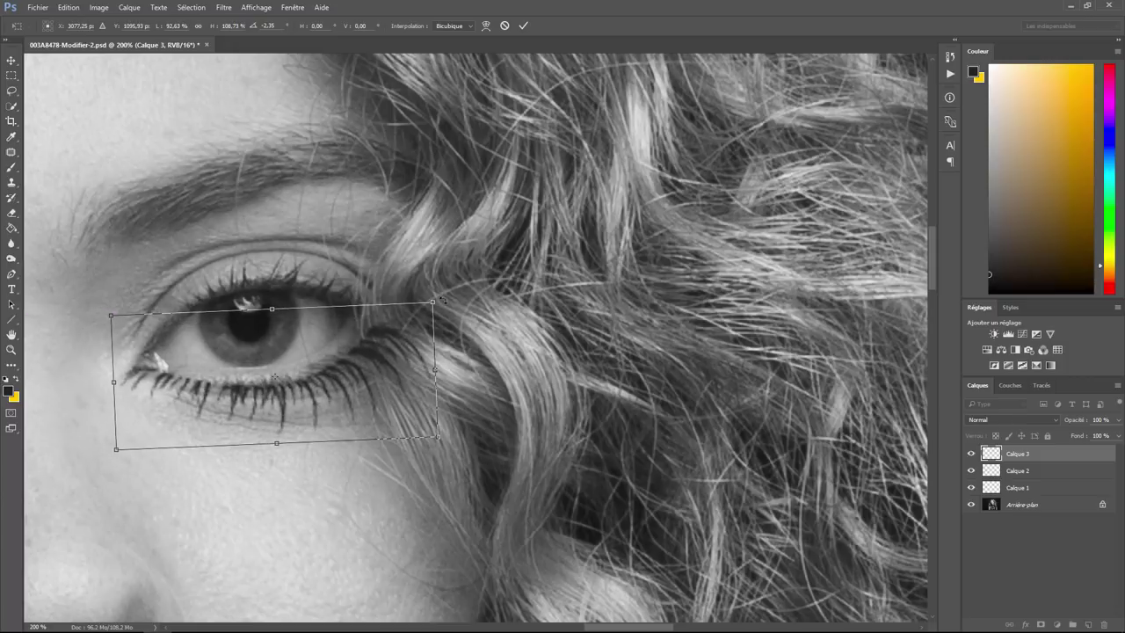
{"action": "left_click_drag", "start_coordinate": [434, 300], "coordinate": [417, 292]}
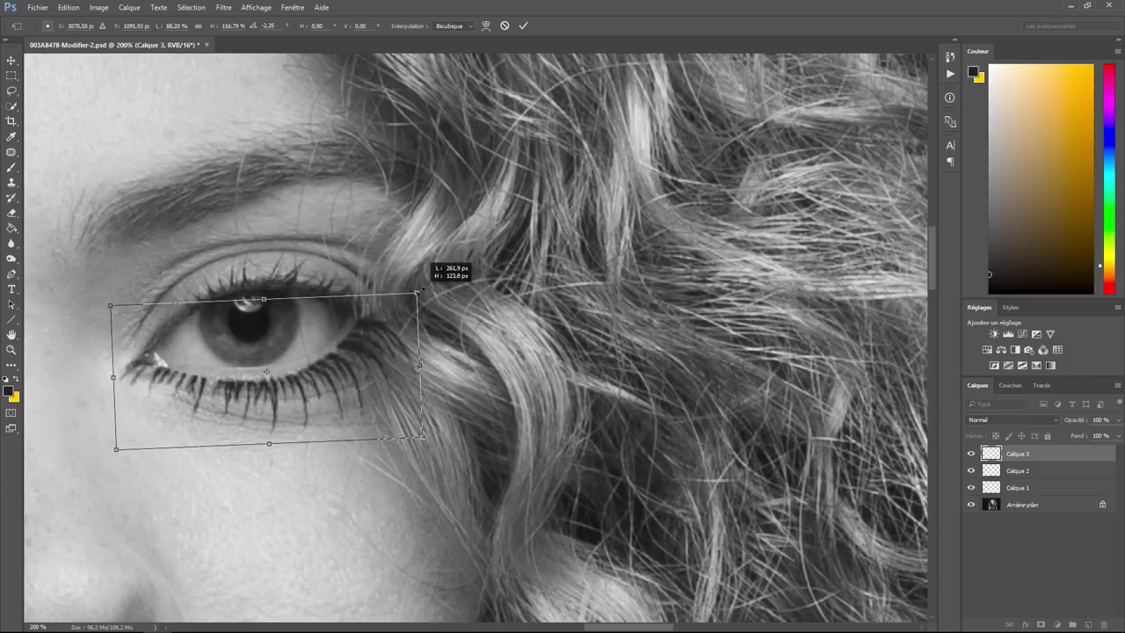
{"action": "left_click_drag", "start_coordinate": [269, 443], "coordinate": [269, 425]}
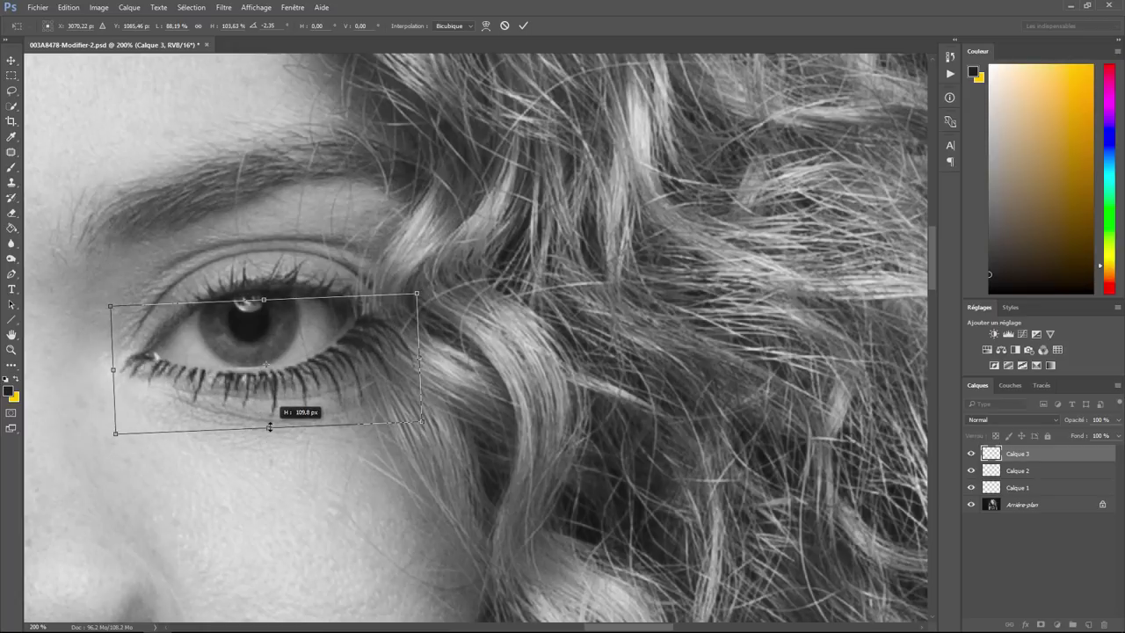
{"action": "left_click_drag", "start_coordinate": [283, 377], "coordinate": [282, 379]}
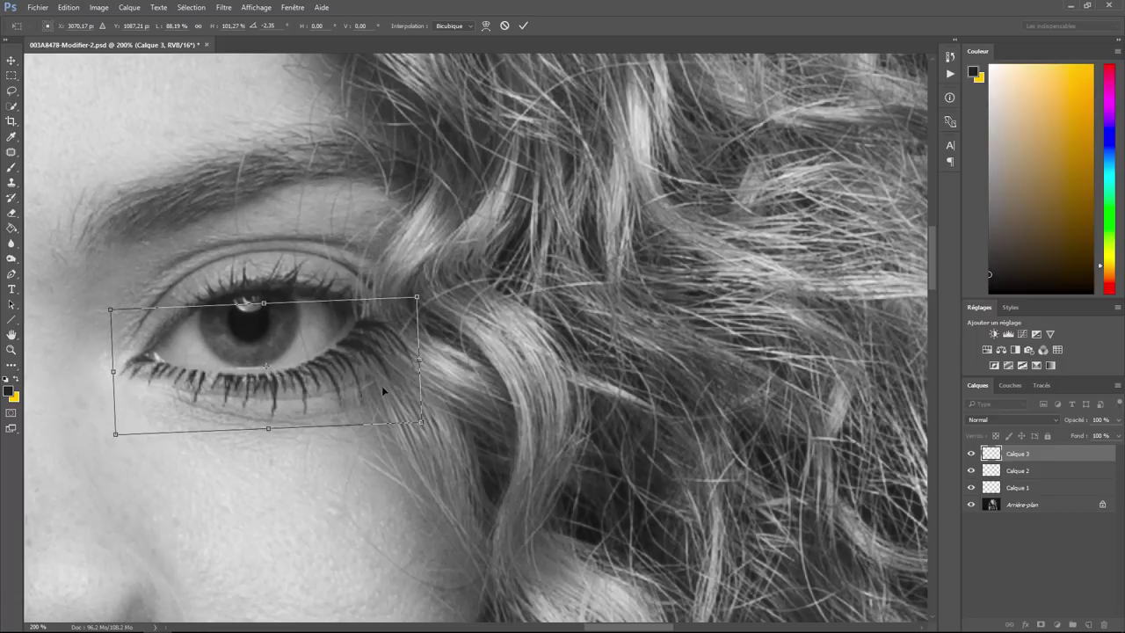
{"action": "key", "text": "Return"}
Step: Fade Calque 3 to 68% opacity and add a layer mask
{"action": "key", "text": "b"}
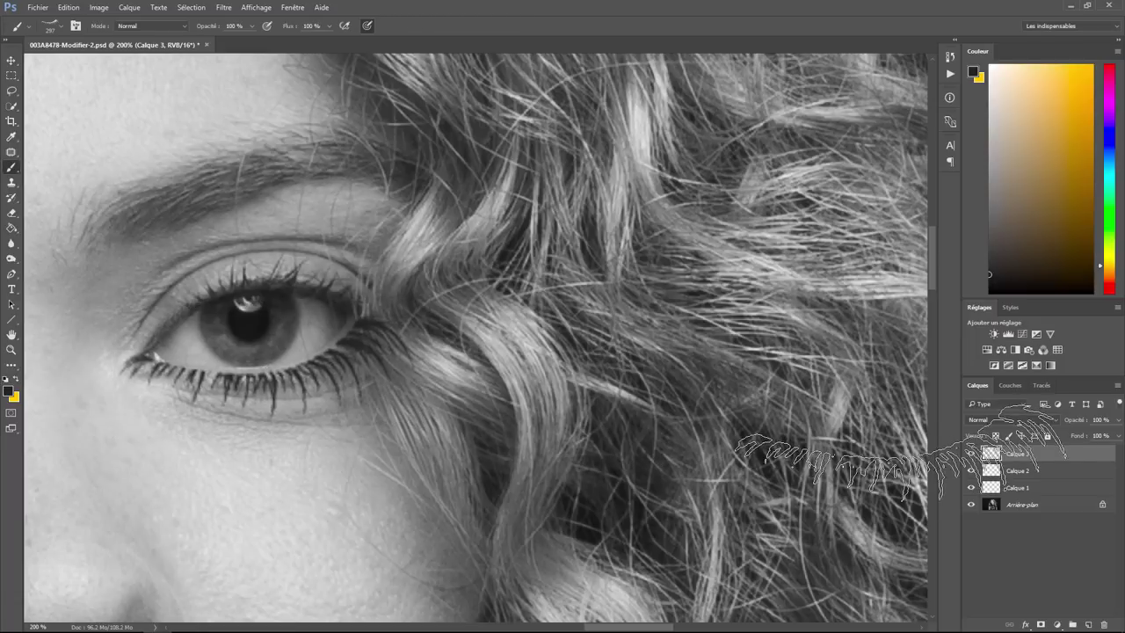
{"action": "left_click", "coordinate": [1119, 420]}
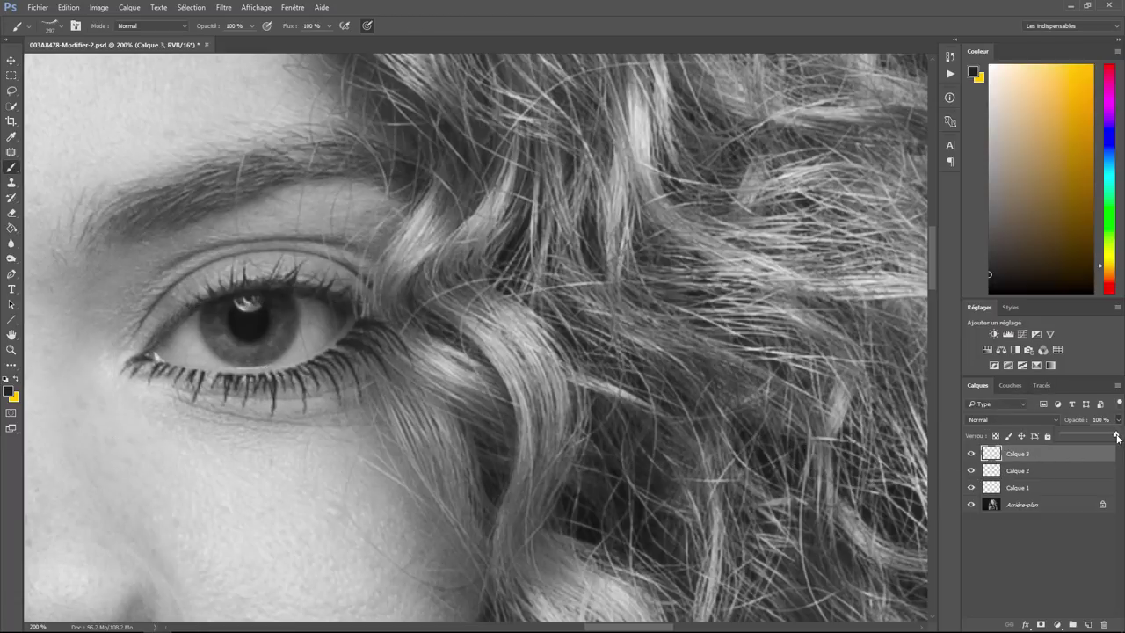
{"action": "left_click_drag", "start_coordinate": [1117, 437], "coordinate": [1092, 432]}
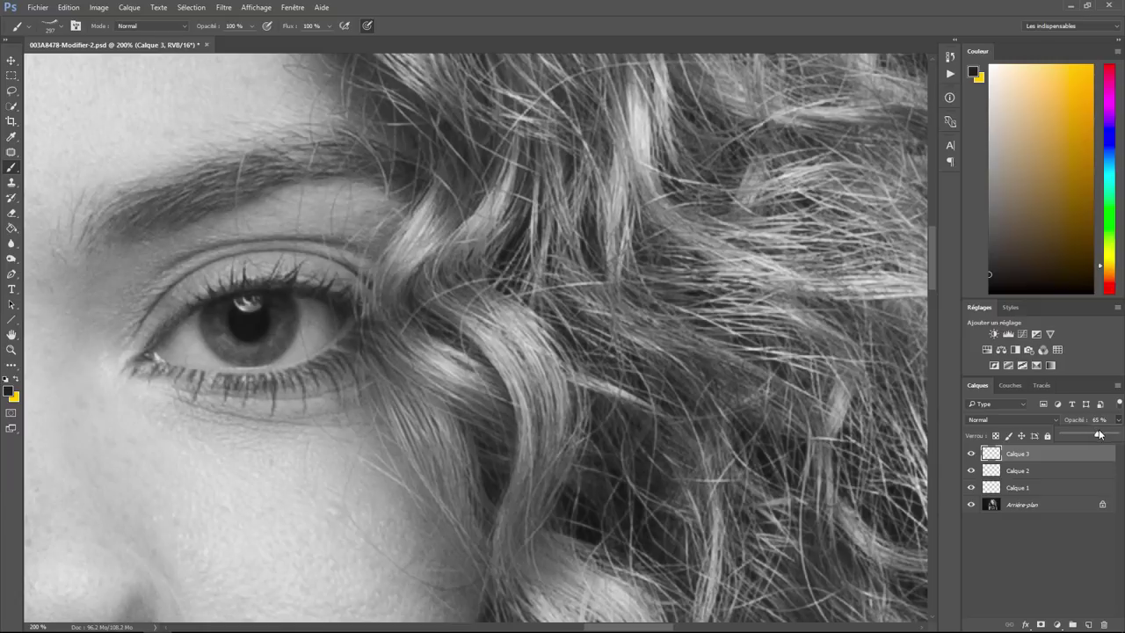
{"action": "left_click", "coordinate": [1039, 622]}
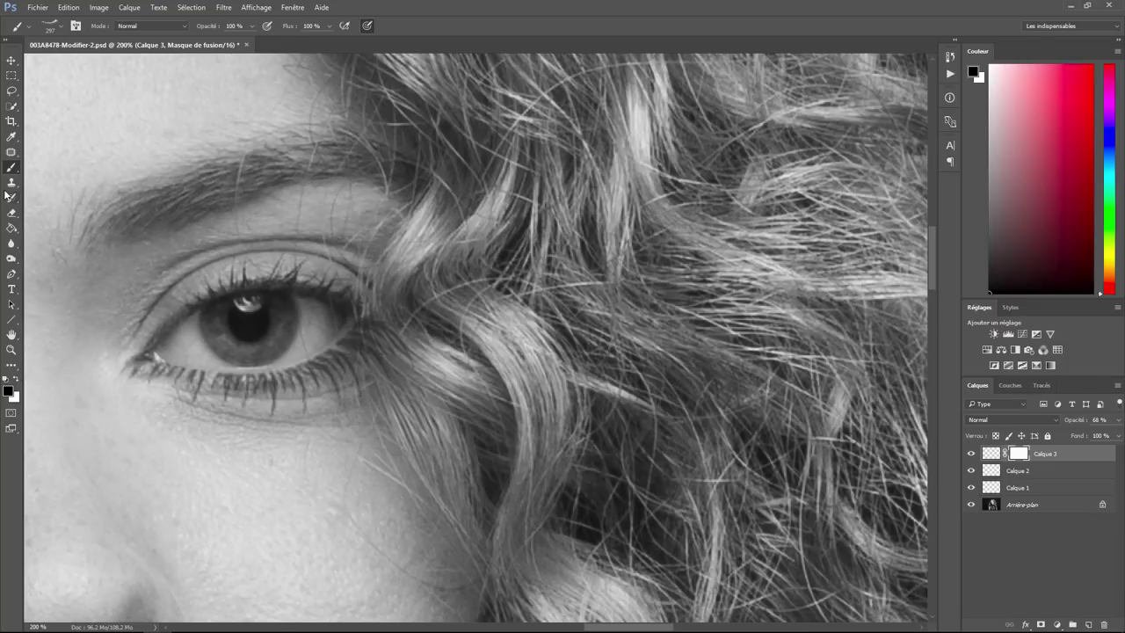
Step: Choose a 32 px round brush and create empty layer Calque 4 above Calque 3
{"action": "key", "text": "ctrl+h"}
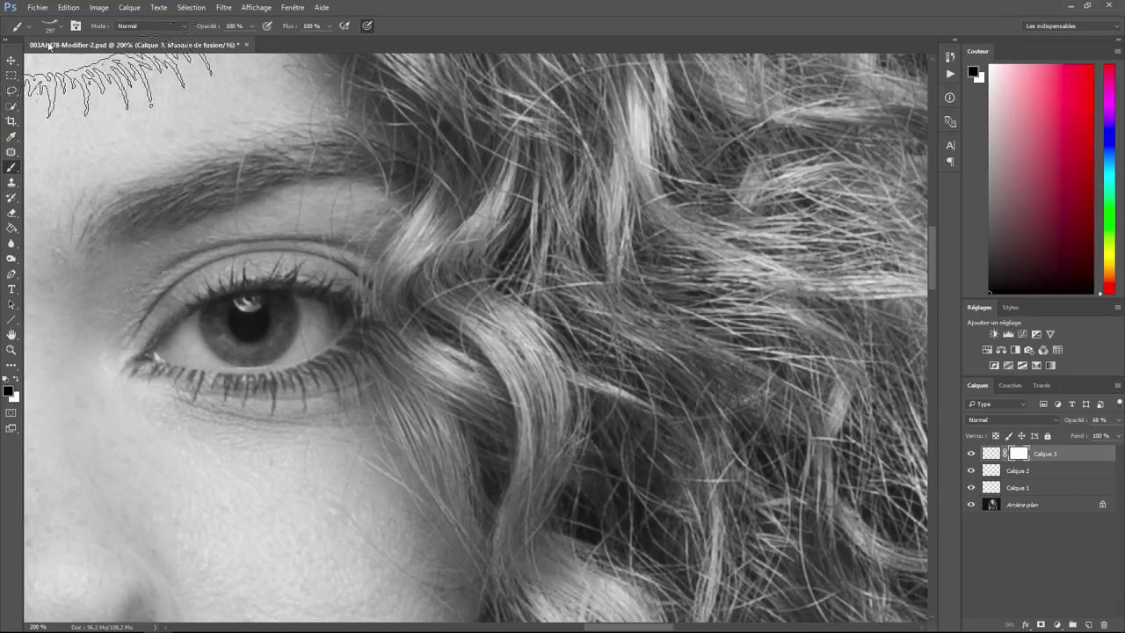
{"action": "left_click", "coordinate": [60, 31]}
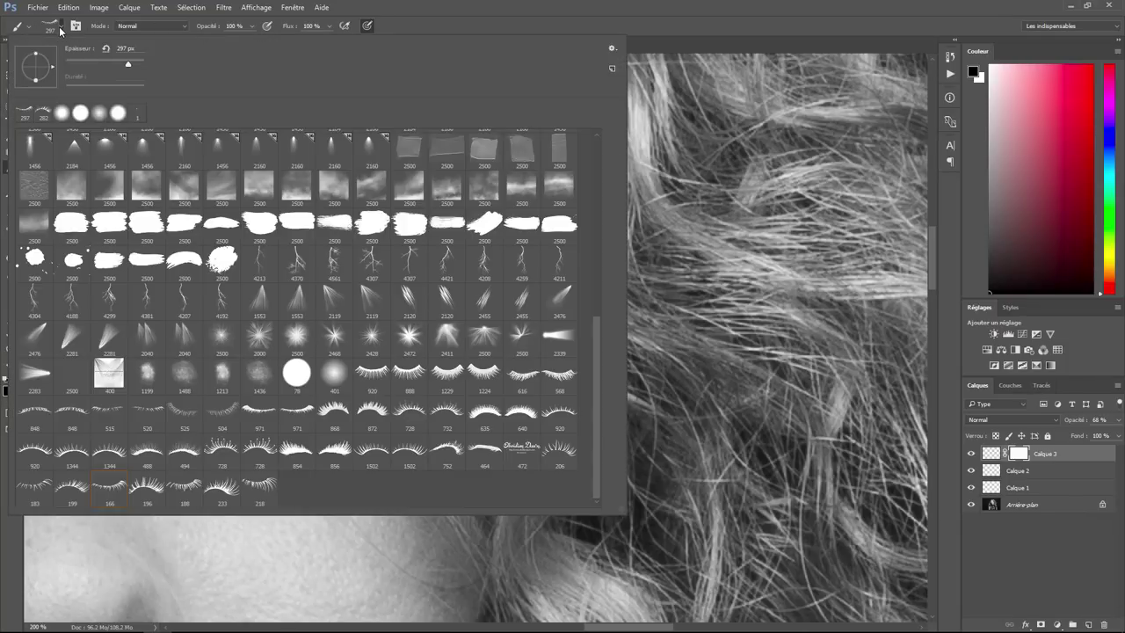
{"action": "left_click", "coordinate": [80, 112]}
{"action": "left_click_drag", "start_coordinate": [104, 63], "coordinate": [90, 60]}
{"action": "left_click", "coordinate": [1017, 455]}
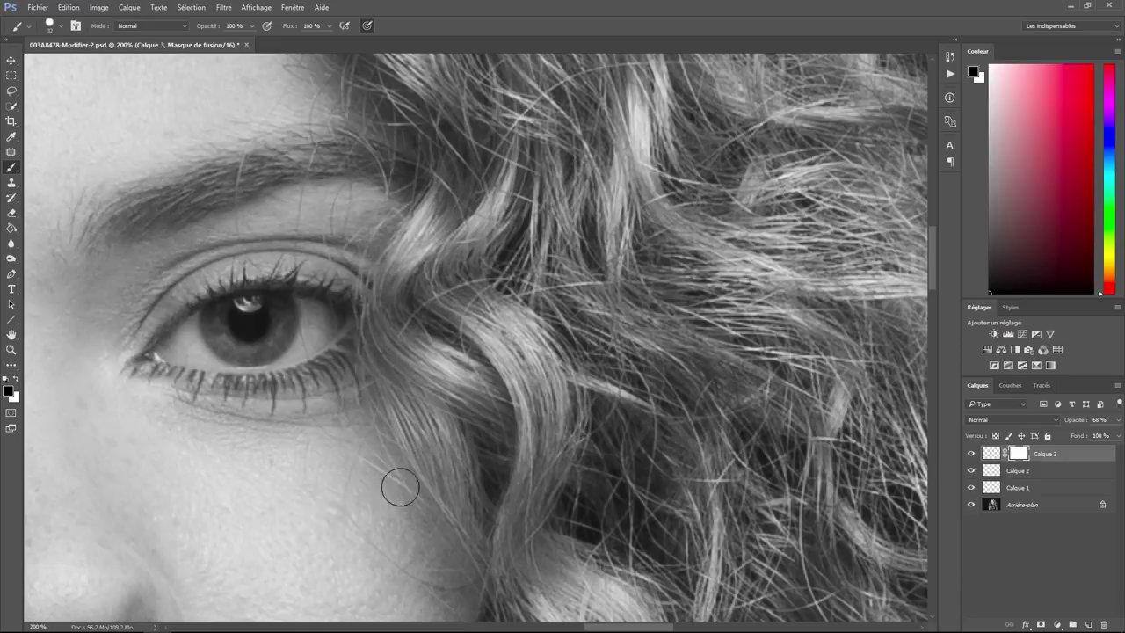
{"action": "left_click", "coordinate": [1088, 626]}
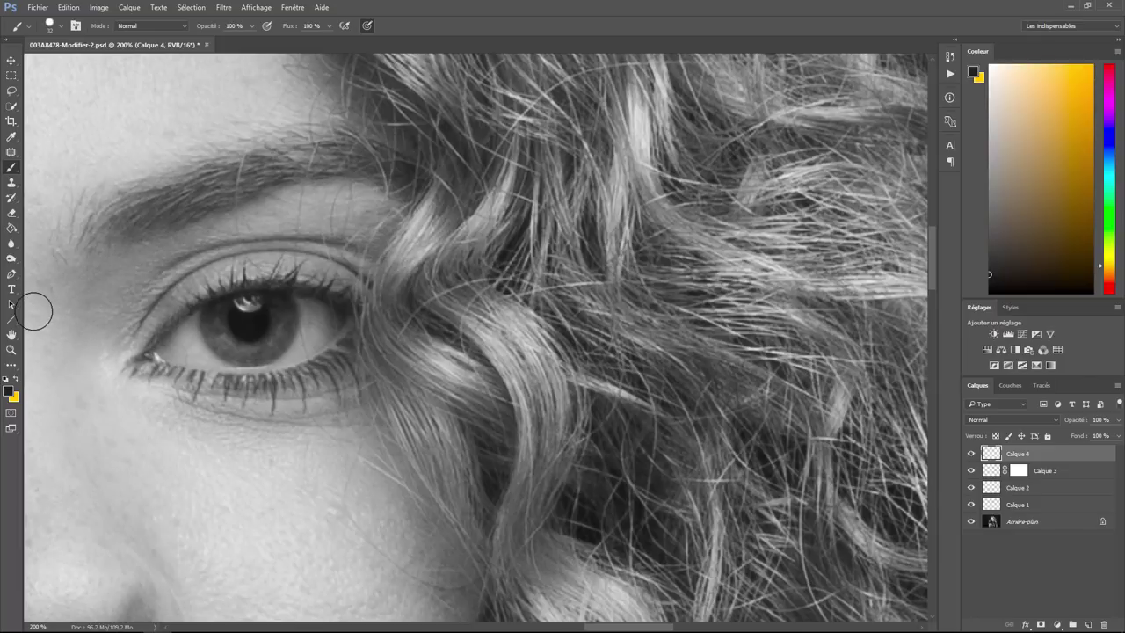
Step: Pick eyelash brush tip 199 and stamp upper lashes along the eyelid
{"action": "left_click", "coordinate": [32, 28]}
{"action": "left_click", "coordinate": [32, 27]}
{"action": "left_click", "coordinate": [59, 26]}
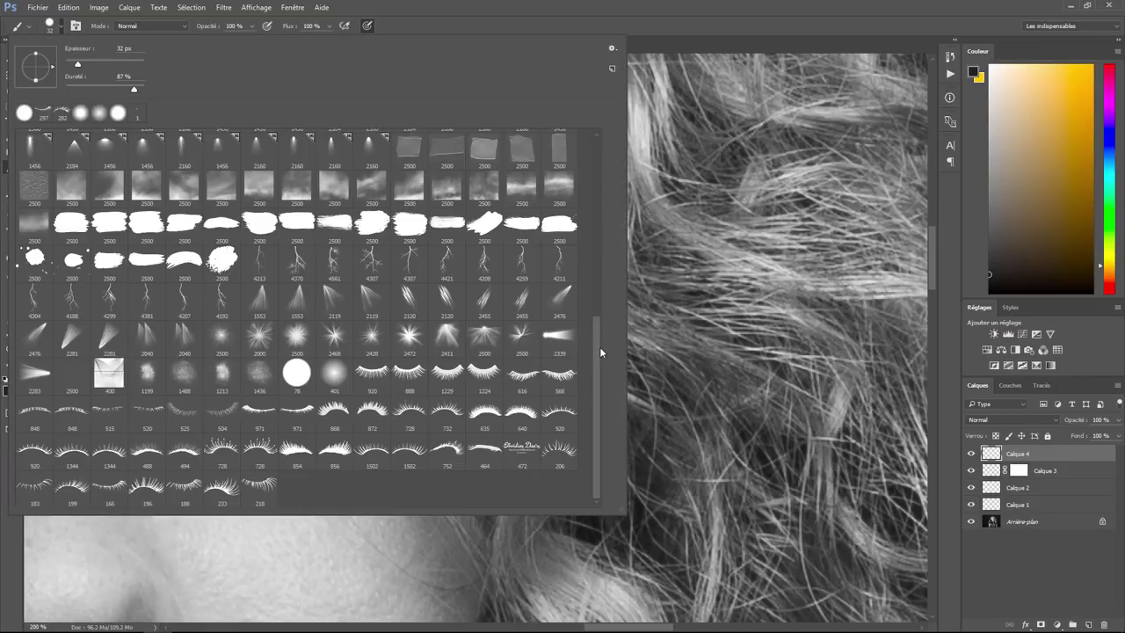
{"action": "left_click", "coordinate": [185, 486]}
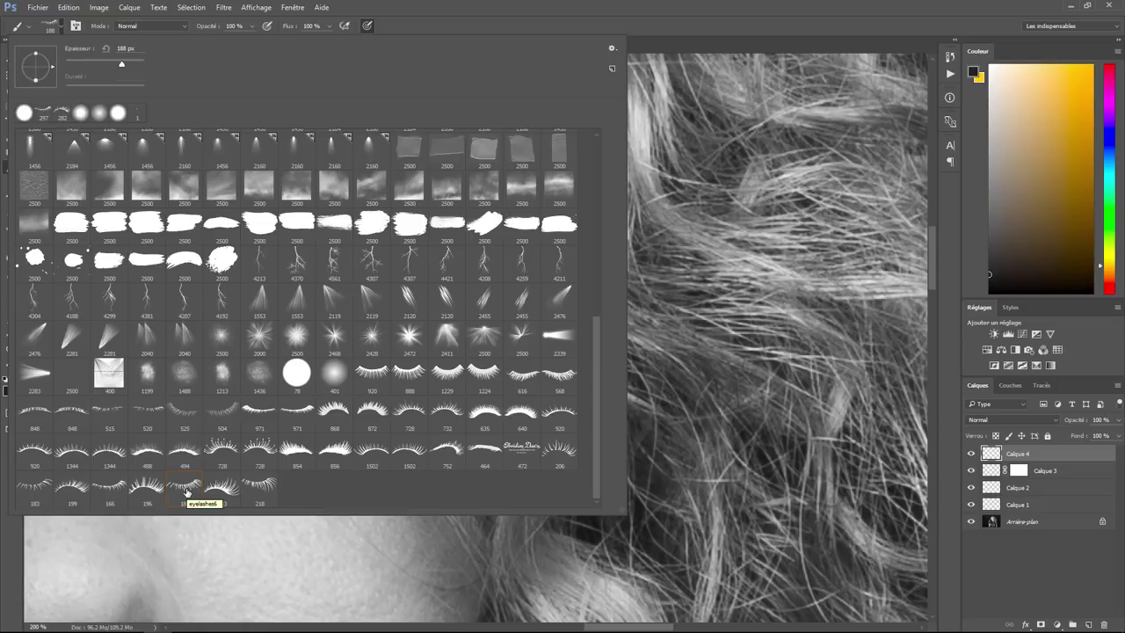
{"action": "left_click", "coordinate": [72, 485]}
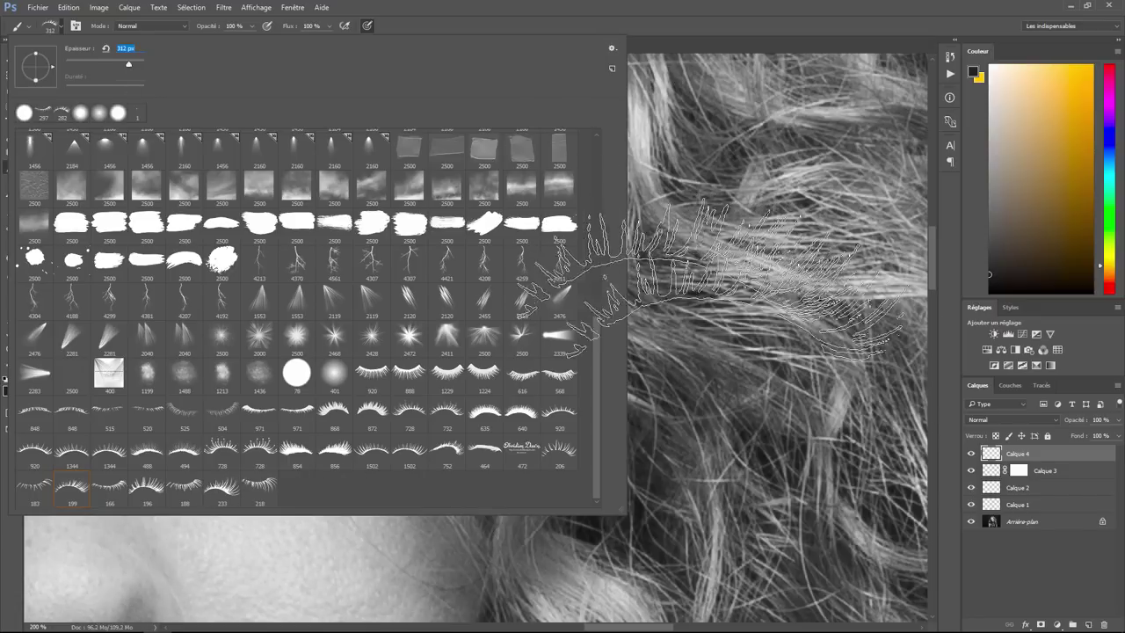
{"action": "left_click", "coordinate": [1037, 455]}
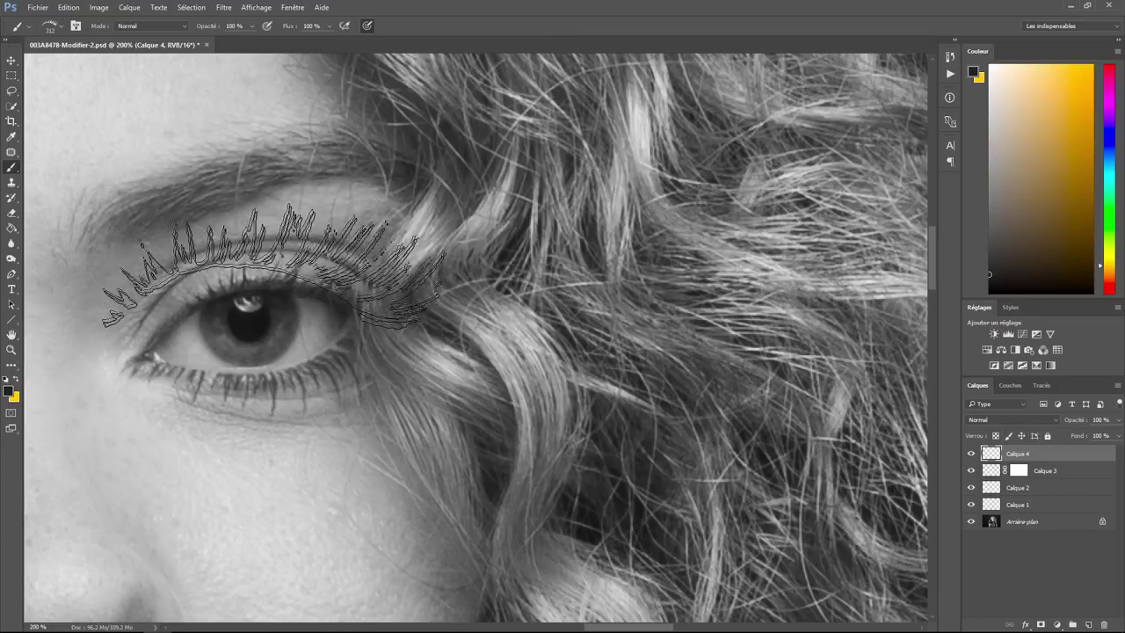
{"action": "left_click", "coordinate": [264, 263]}
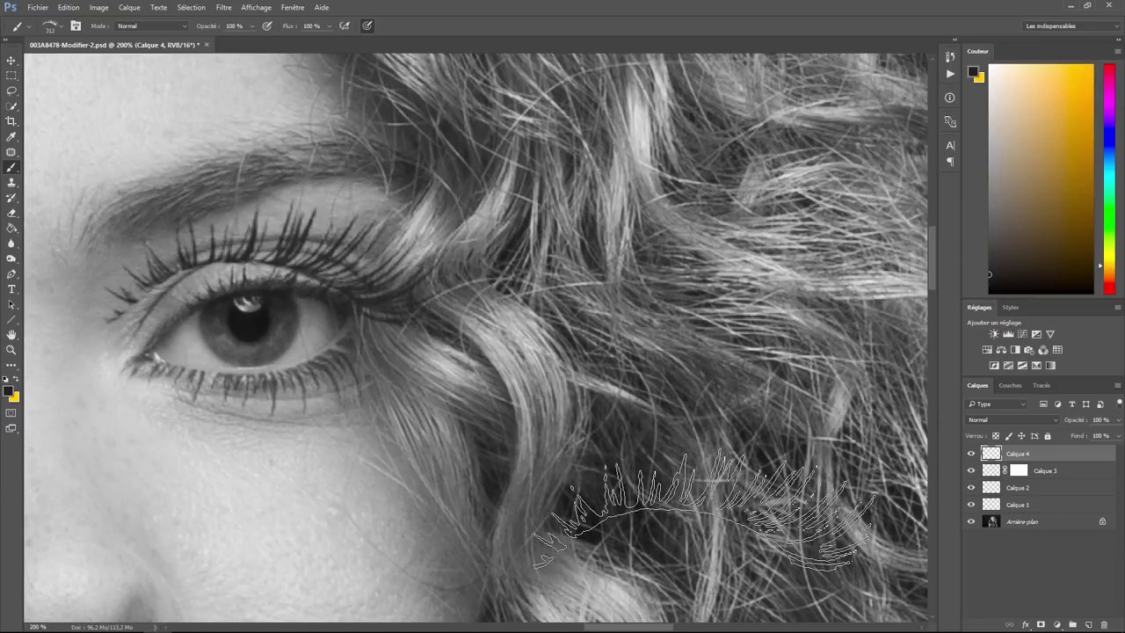
Step: Rotate the upper lashes about −15°, scale them down and fit them onto the lid
{"action": "left_click", "coordinate": [63, 9]}
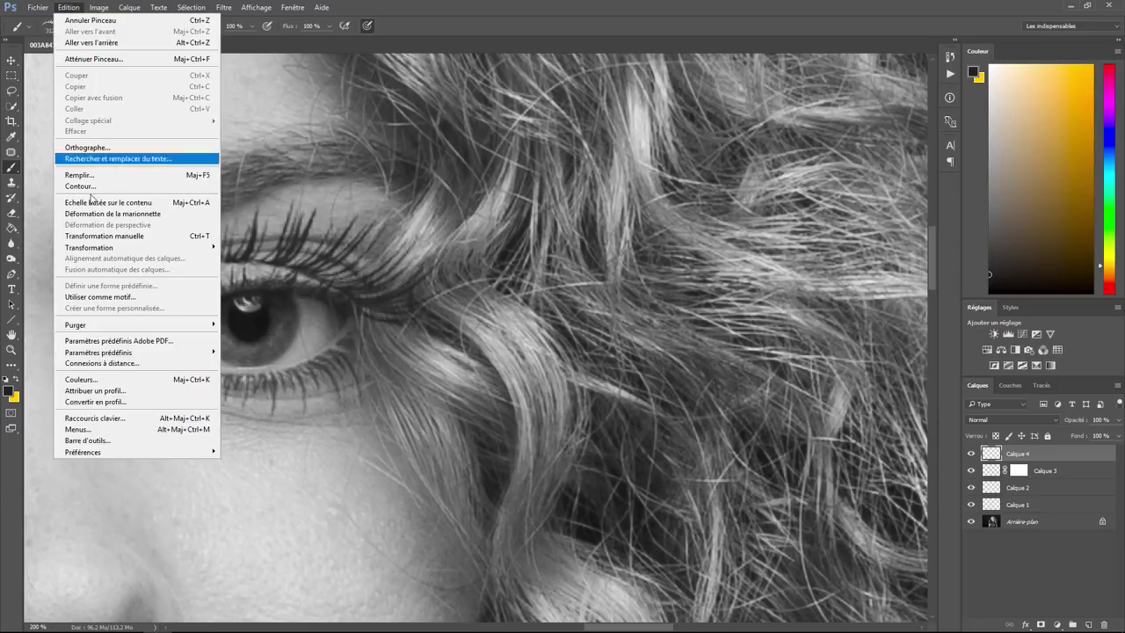
{"action": "left_click", "coordinate": [98, 235]}
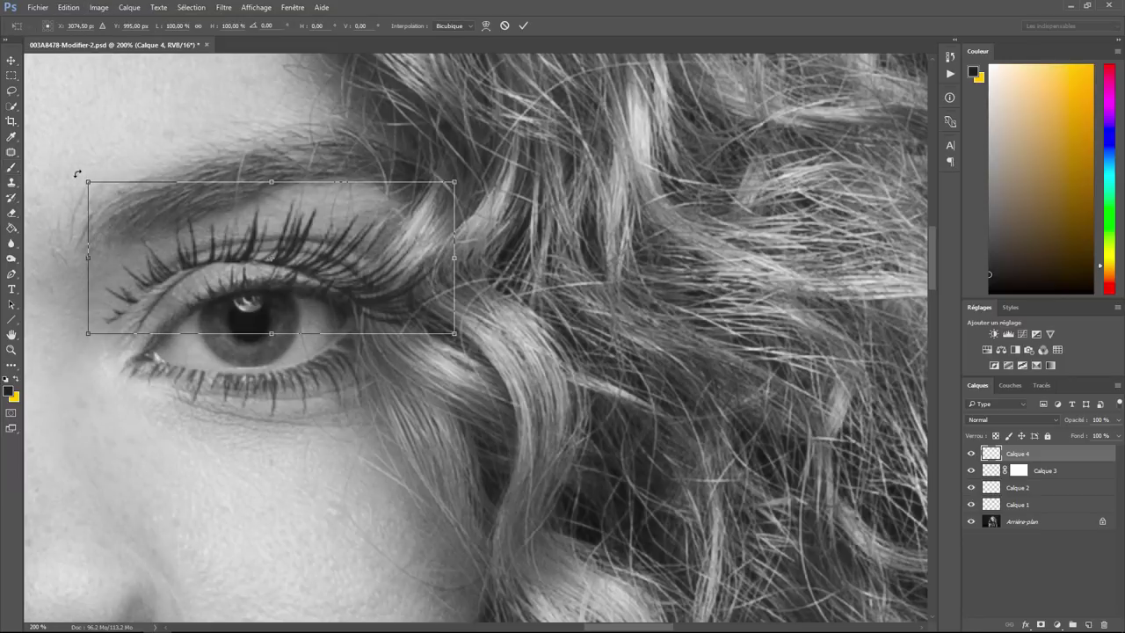
{"action": "left_click_drag", "start_coordinate": [76, 173], "coordinate": [70, 216]}
{"action": "left_click_drag", "start_coordinate": [203, 267], "coordinate": [208, 288]}
{"action": "left_click_drag", "start_coordinate": [439, 159], "coordinate": [390, 187]}
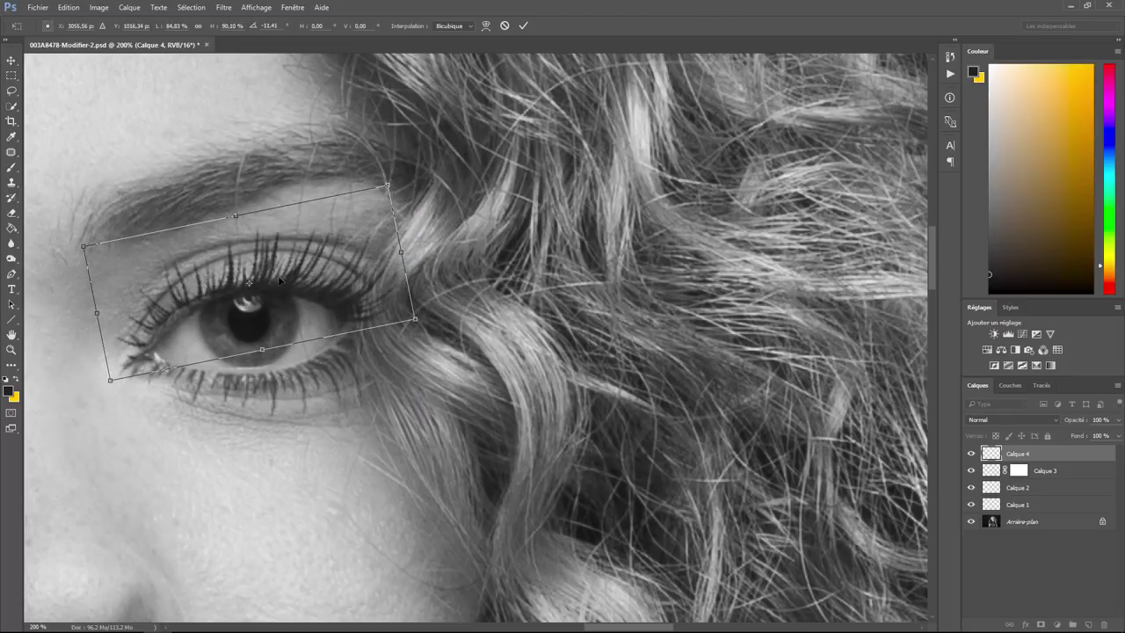
{"action": "left_click_drag", "start_coordinate": [278, 281], "coordinate": [293, 274]}
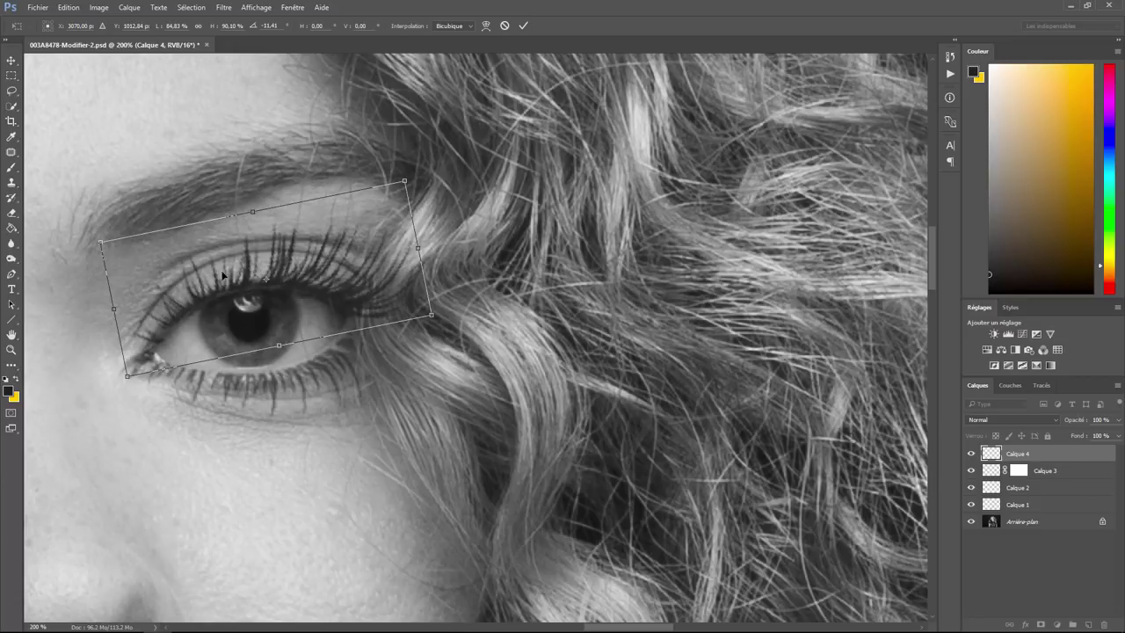
{"action": "key", "text": "Return"}
{"action": "key", "text": "b"}
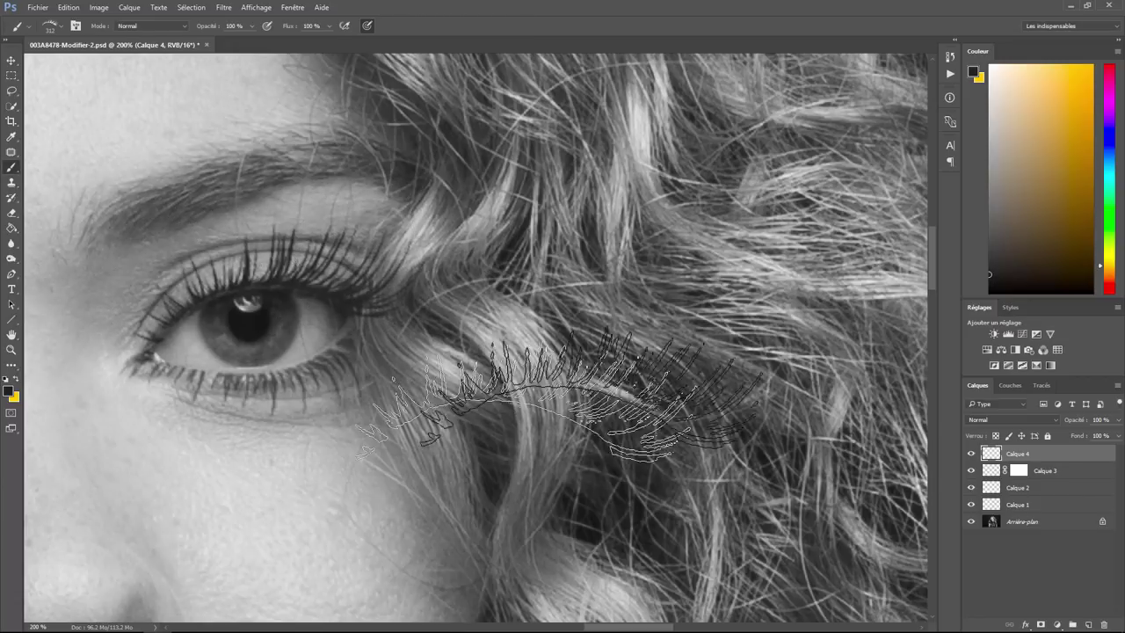
Step: Fade Calque 4 to 63% opacity and add a white layer mask
{"action": "left_click", "coordinate": [1119, 420]}
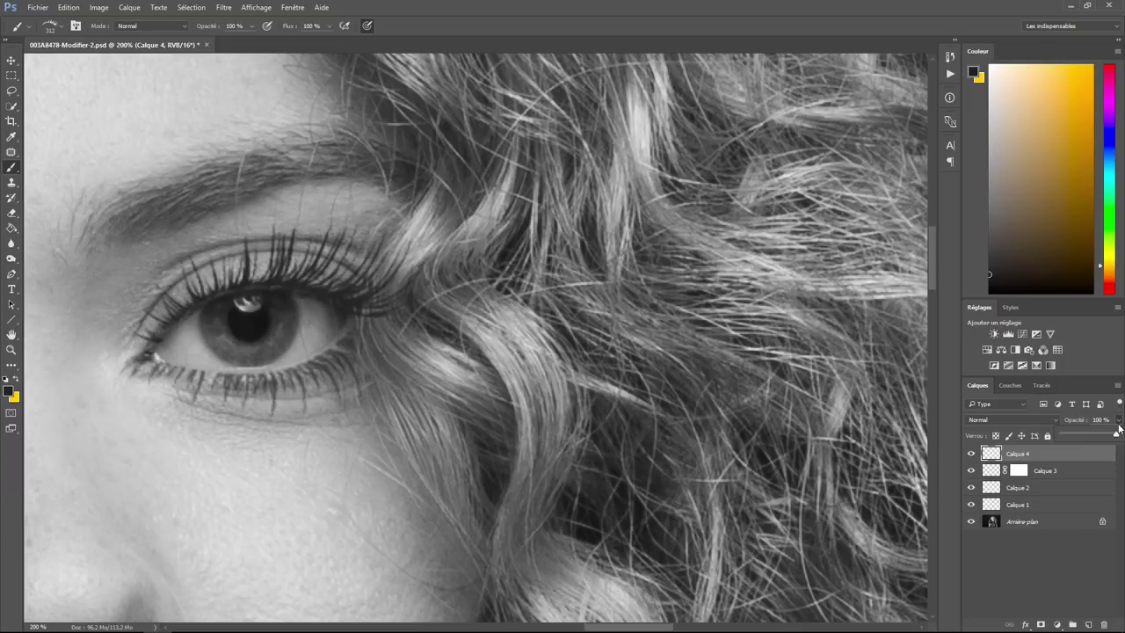
{"action": "left_click_drag", "start_coordinate": [1103, 435], "coordinate": [1095, 436]}
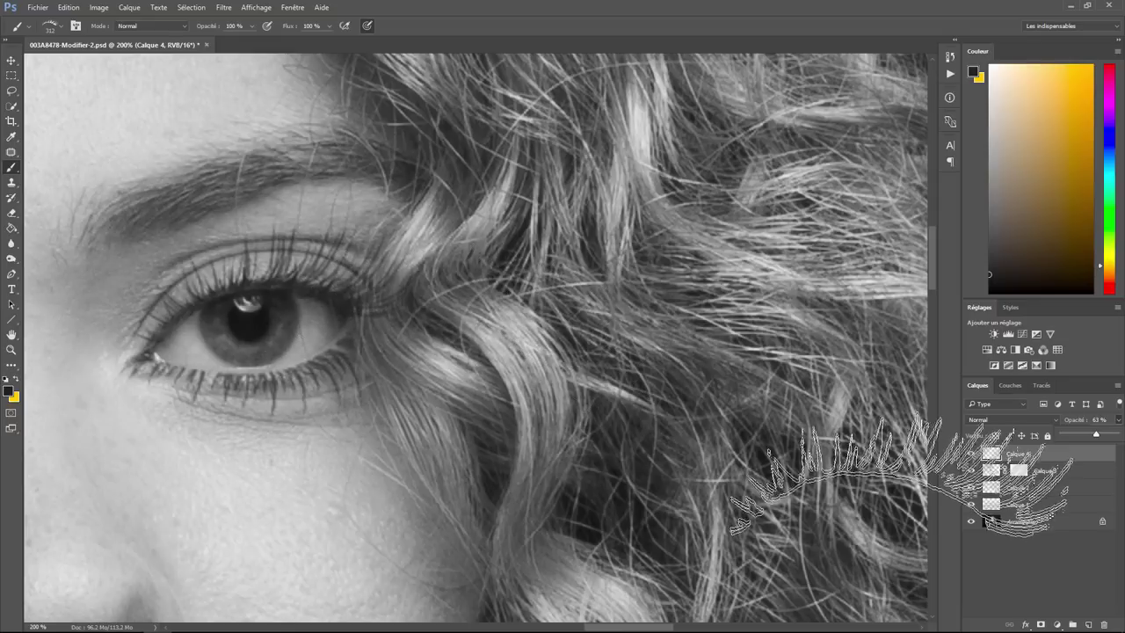
{"action": "left_click", "coordinate": [1039, 624]}
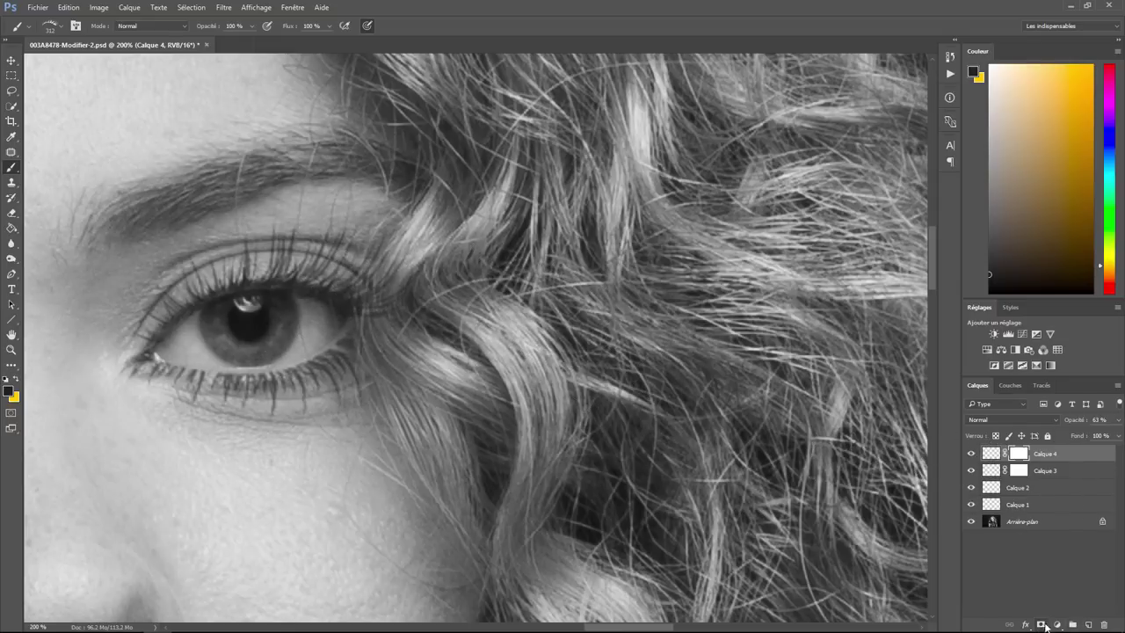
Step: Choose a soft round brush for painting on the mask
{"action": "left_click", "coordinate": [62, 29]}
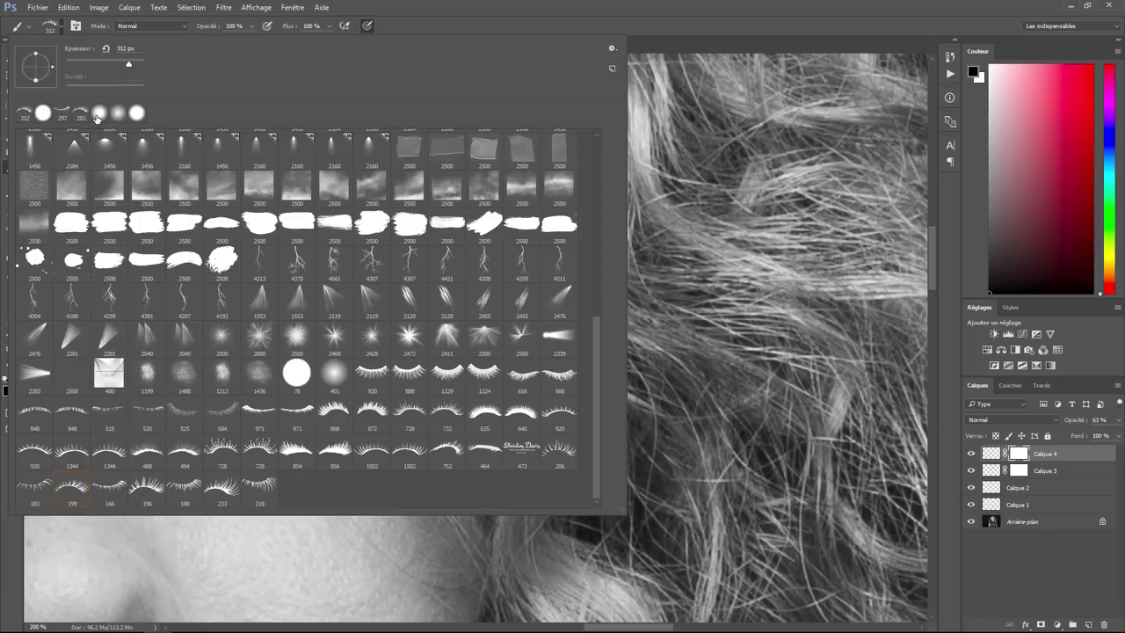
{"action": "left_click", "coordinate": [98, 113]}
{"action": "left_click", "coordinate": [1017, 455]}
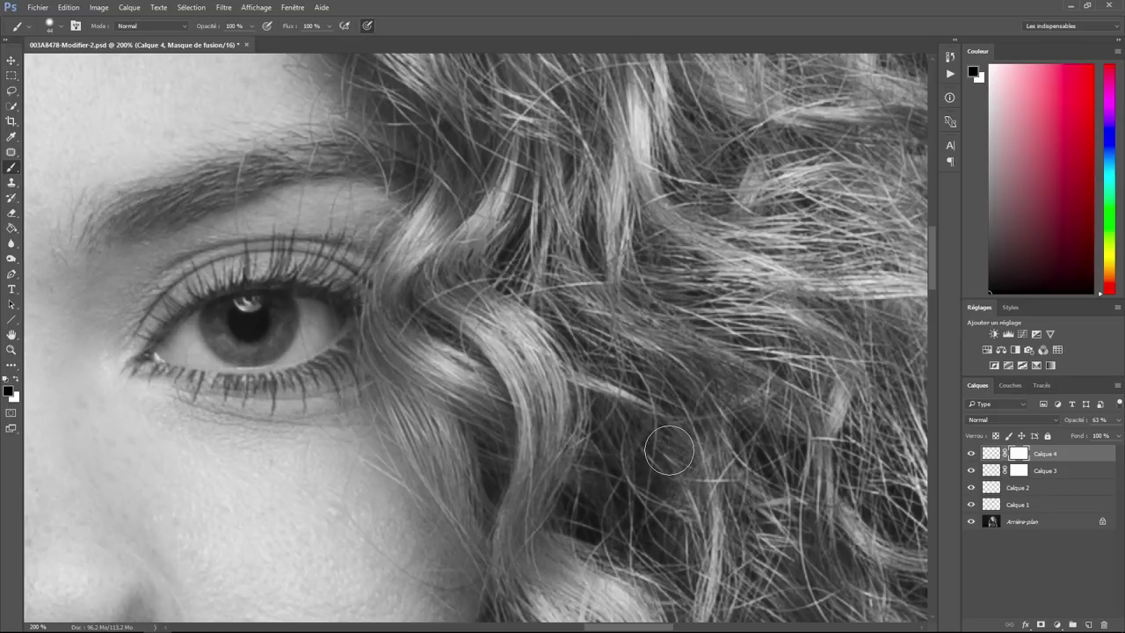
Step: Set the Calque 3 lash layer to 55% opacity
{"action": "key", "text": "ctrl+minus"}
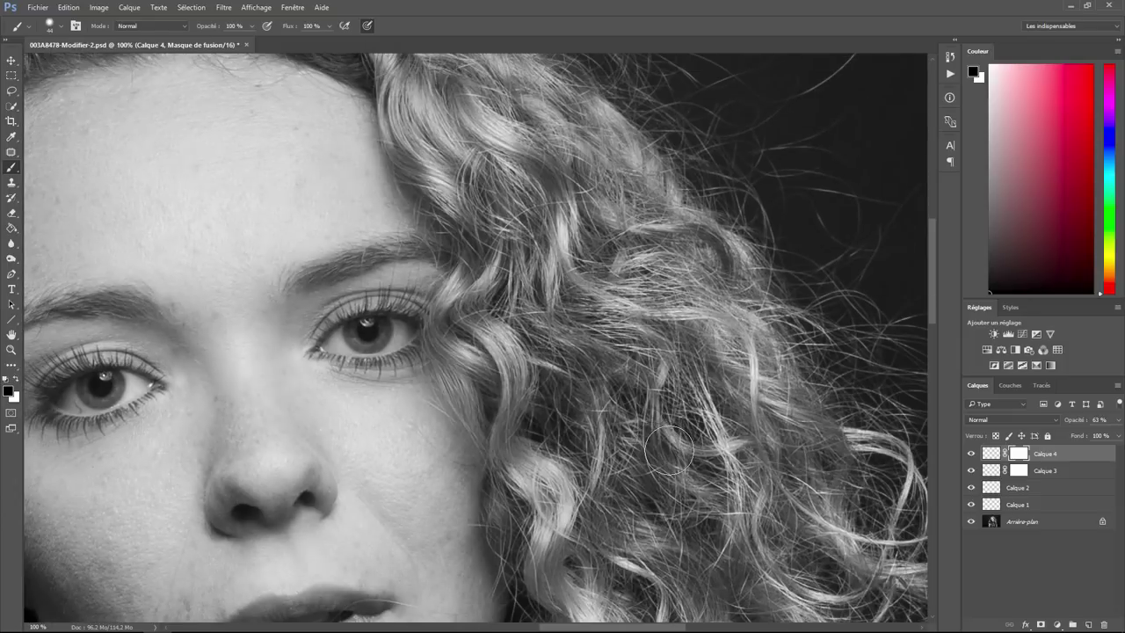
{"action": "key", "text": "ctrl+minus"}
{"action": "key", "text": "ctrl+minus"}
{"action": "key", "text": "ctrl+minus"}
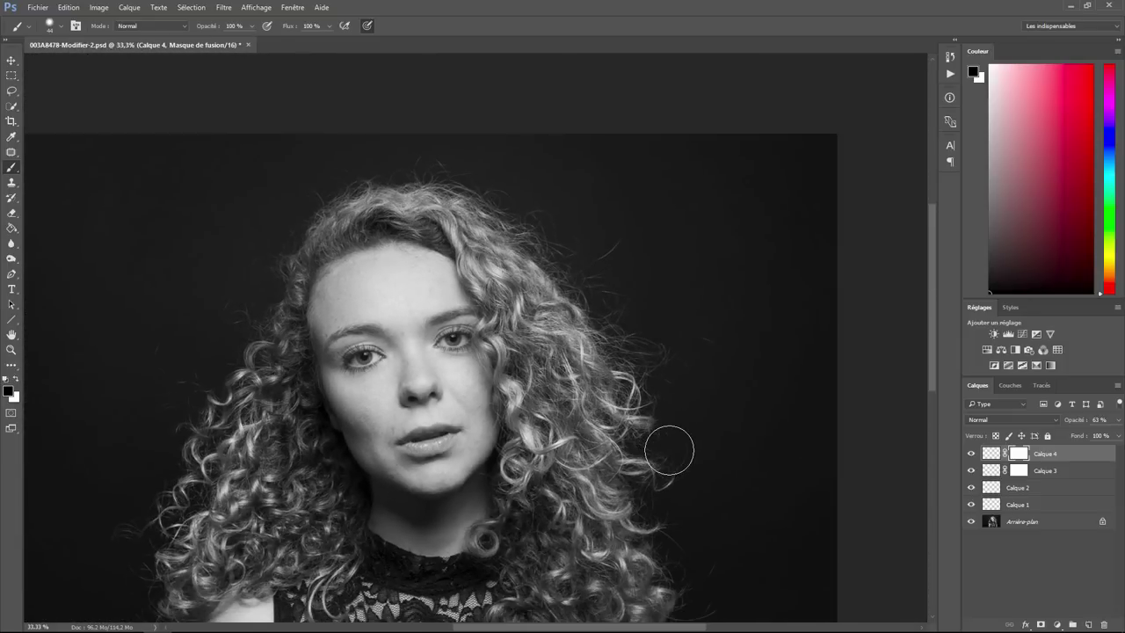
{"action": "key", "text": "ctrl+plus"}
{"action": "key", "text": "ctrl+plus"}
{"action": "key", "text": "ctrl+plus"}
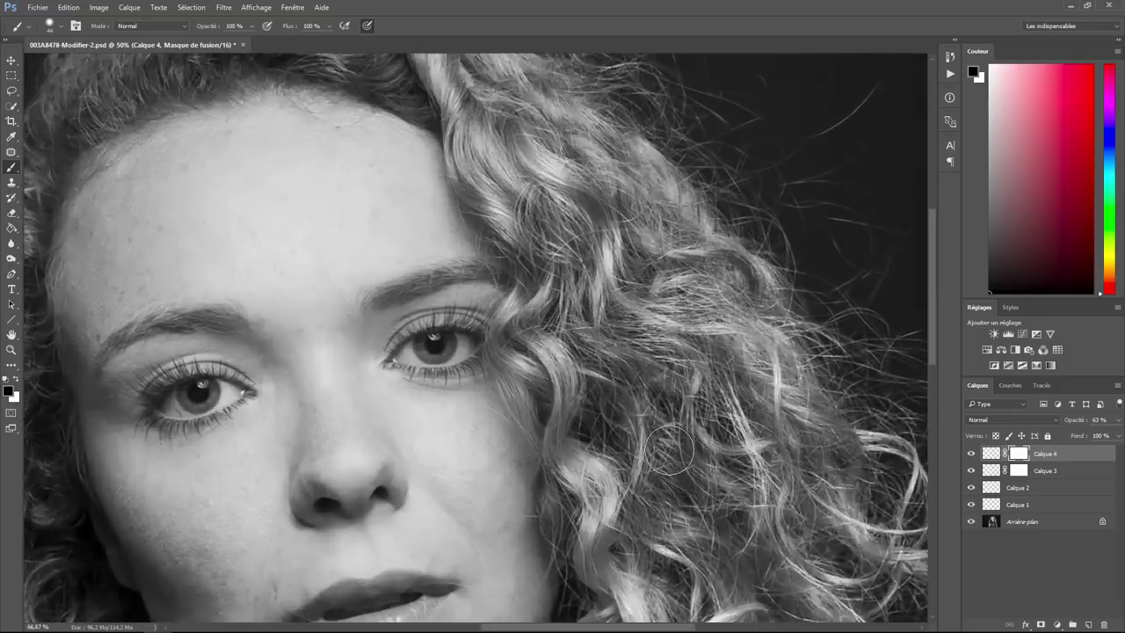
{"action": "key", "text": "ctrl+plus"}
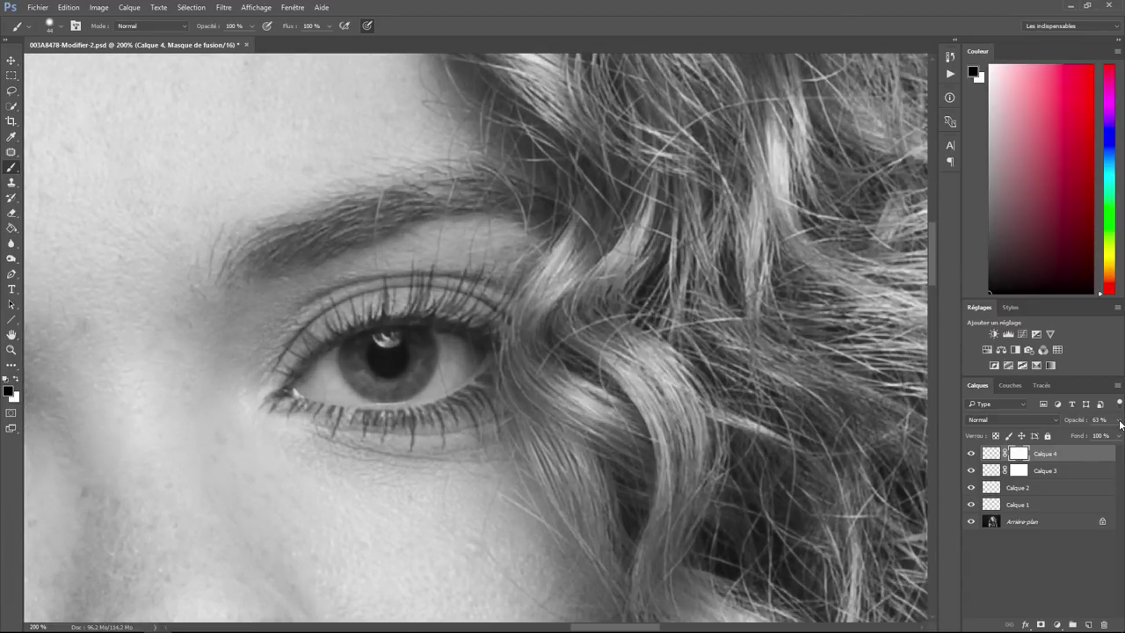
{"action": "left_click", "coordinate": [1119, 421]}
{"action": "left_click", "coordinate": [1072, 476]}
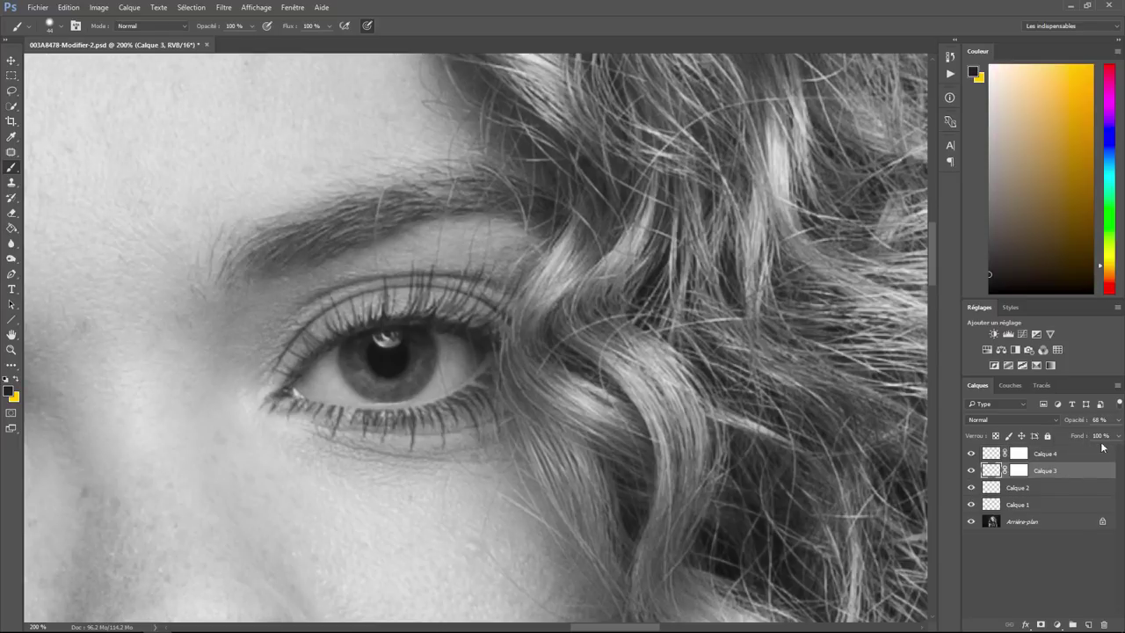
{"action": "left_click", "coordinate": [1119, 422]}
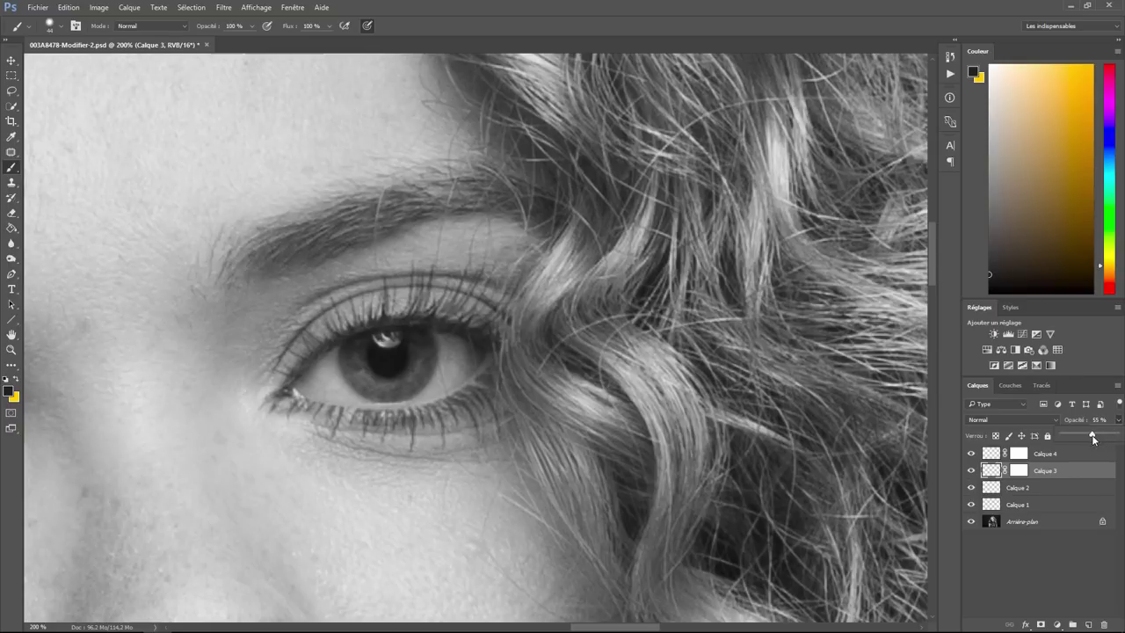
{"action": "left_click", "coordinate": [211, 439]}
{"action": "mouse_move", "coordinate": [211, 431]}
{"action": "left_mouse_down"}
{"action": "mouse_move", "coordinate": [517, 404]}
{"action": "mouse_move", "coordinate": [579, 303]}
{"action": "left_mouse_up"}
Step: Lower Calque 2 and Calque 1 to 55% opacity, then select the Arrière-plan layer
{"action": "left_click", "coordinate": [1042, 486]}
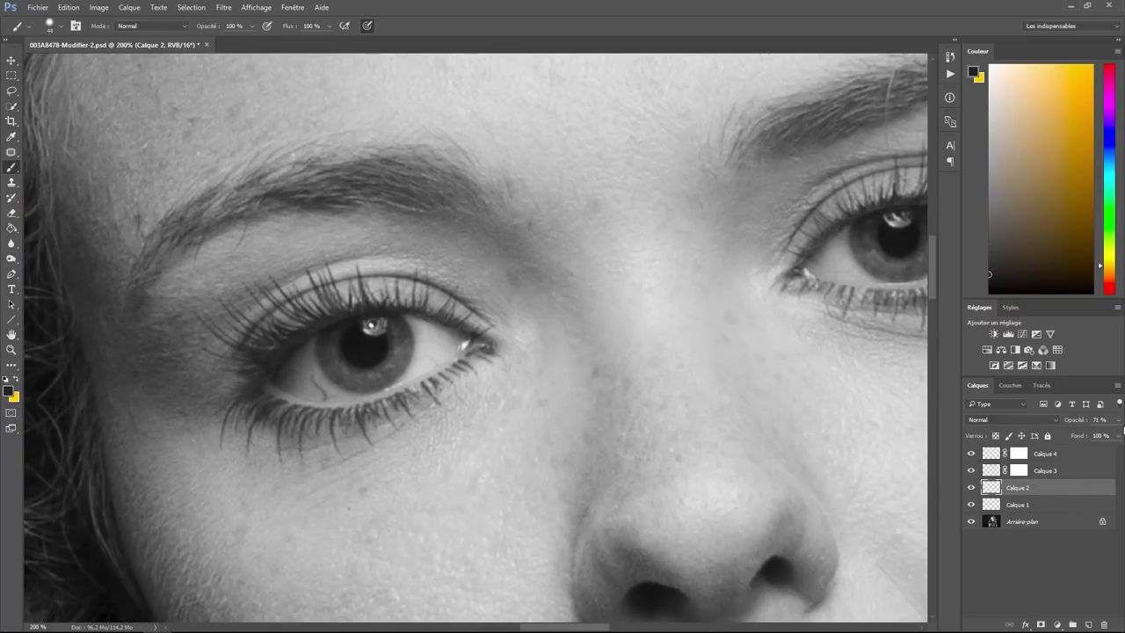
{"action": "left_click", "coordinate": [1119, 421]}
{"action": "left_click_drag", "start_coordinate": [1096, 435], "coordinate": [1092, 434]}
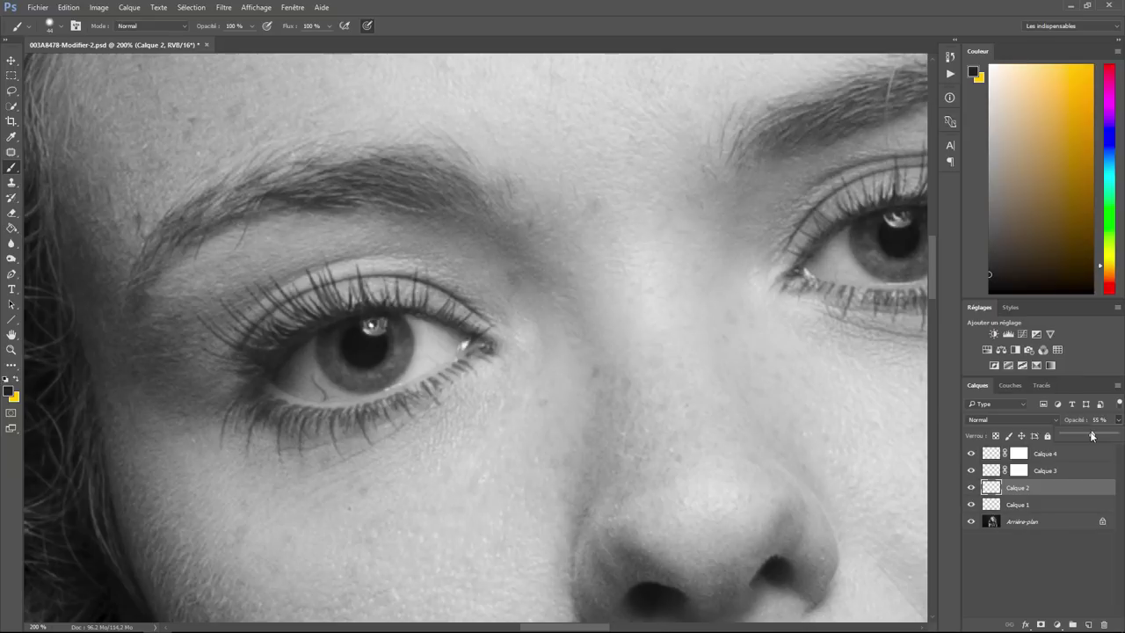
{"action": "left_click", "coordinate": [1056, 505]}
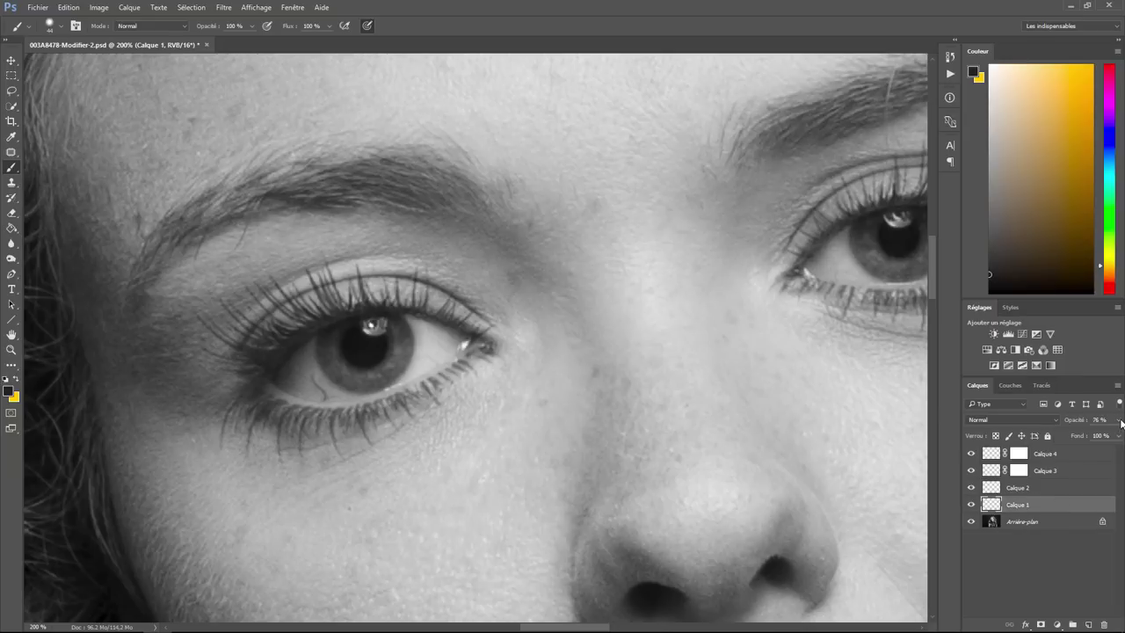
{"action": "left_click", "coordinate": [1120, 420]}
{"action": "left_click_drag", "start_coordinate": [1103, 437], "coordinate": [1096, 437]}
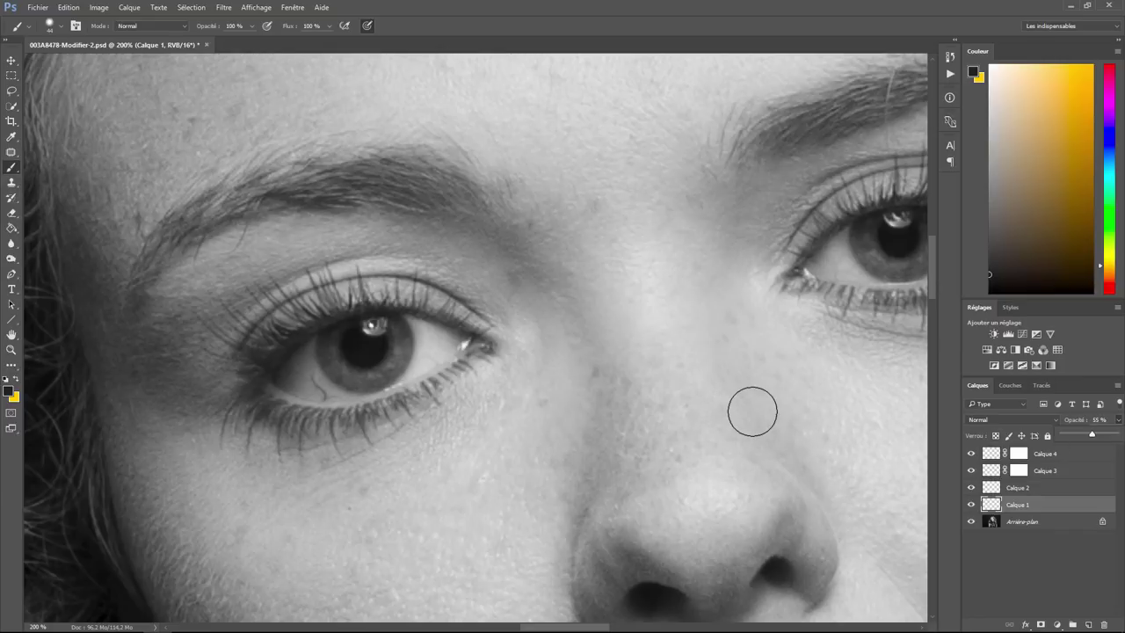
{"action": "key", "text": "ctrl+minus"}
{"action": "key", "text": "ctrl+minus"}
{"action": "key", "text": "ctrl+minus"}
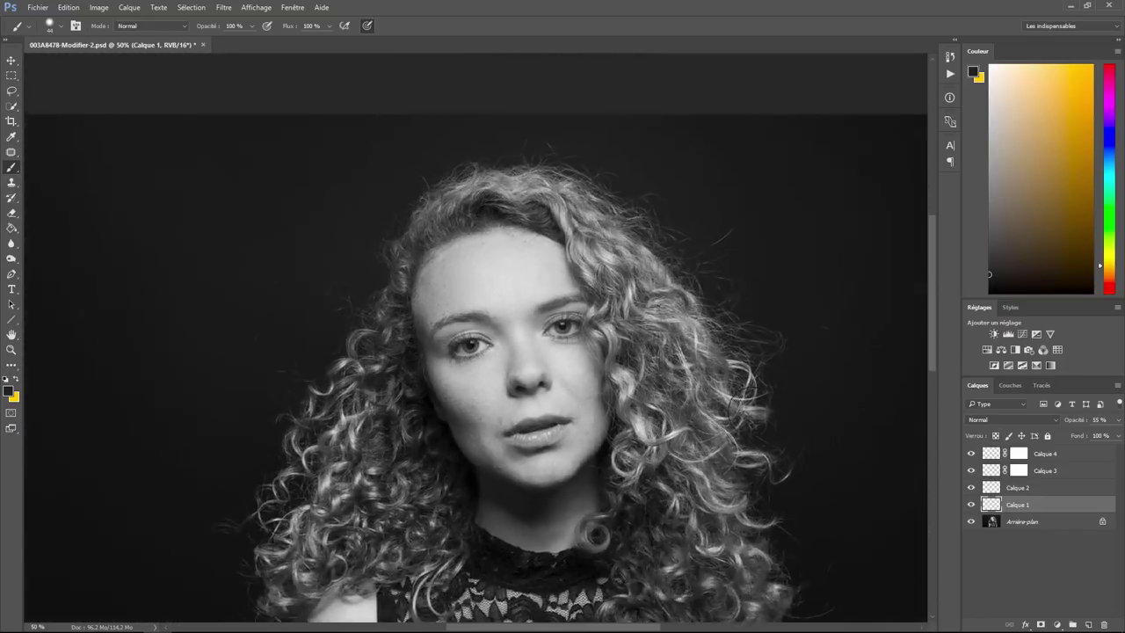
{"action": "key", "text": "ctrl+minus"}
{"action": "key", "text": "ctrl+minus"}
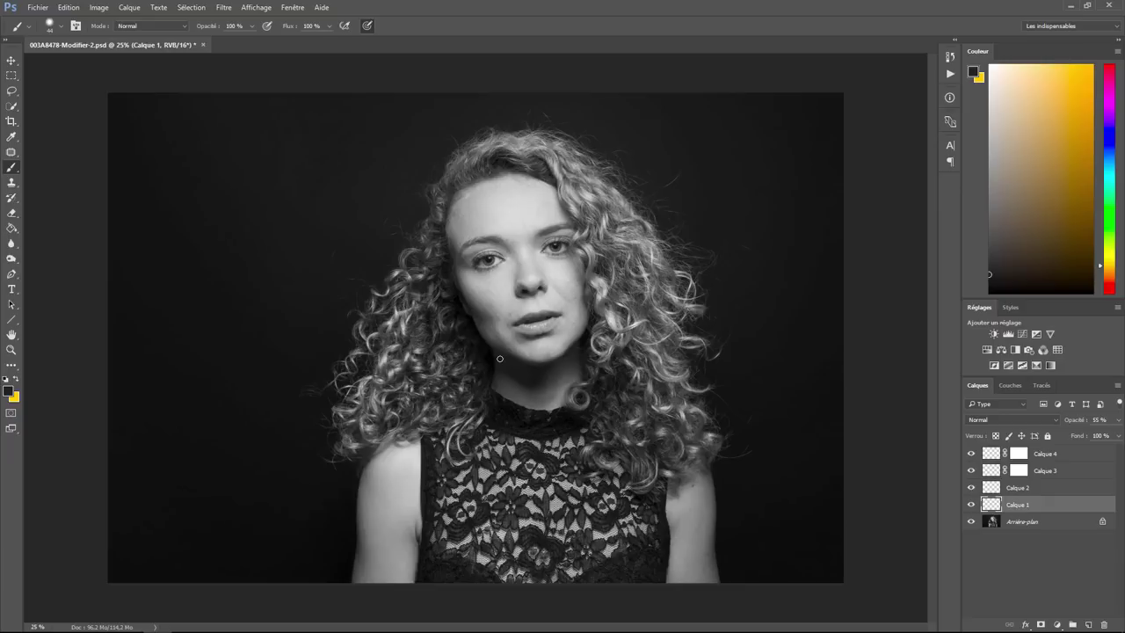
{"action": "key", "text": "alt+bracketleft"}
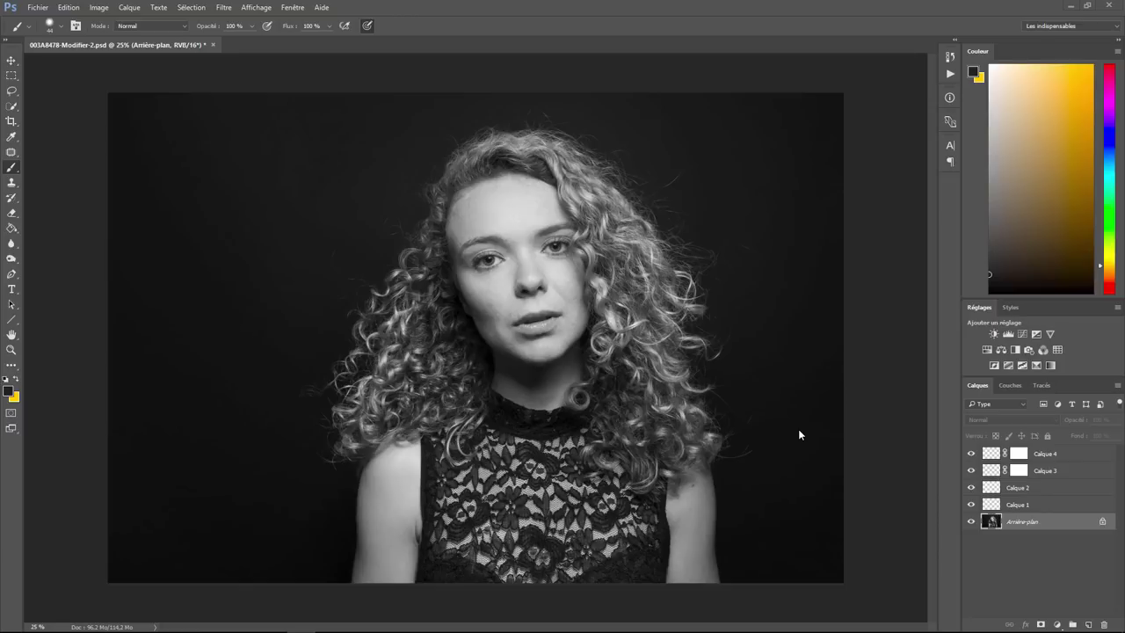
Step: Paste the grunge texture as Calque 5, align it top-left and scale it to fill the canvas
{"action": "key", "text": "ctrl+v"}
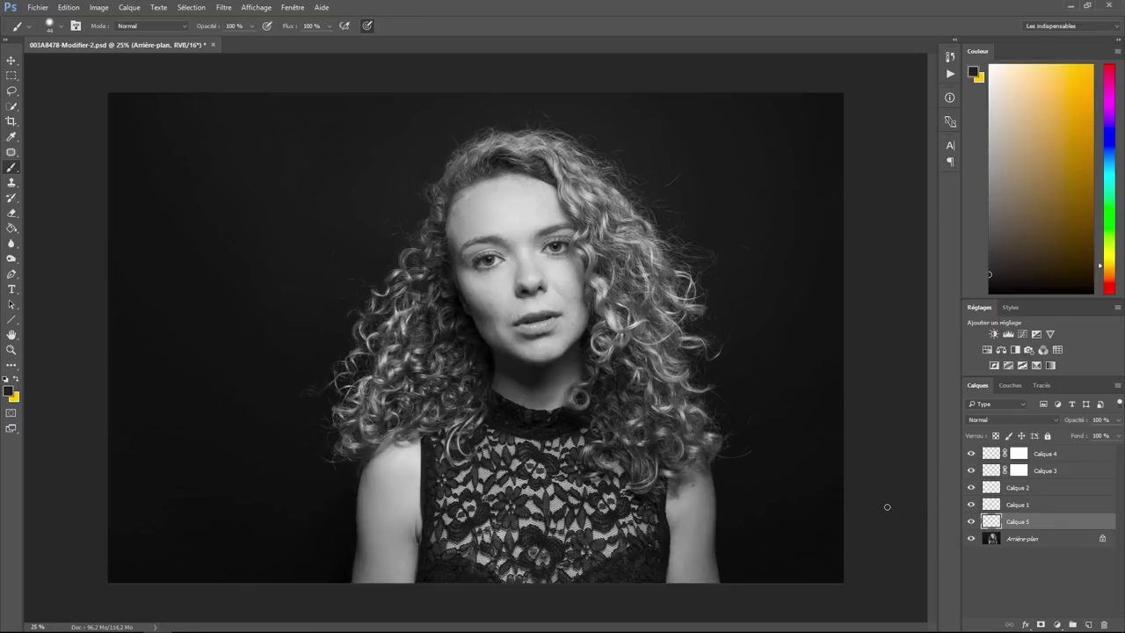
{"action": "left_click", "coordinate": [13, 61]}
{"action": "left_click_drag", "start_coordinate": [369, 329], "coordinate": [219, 230]}
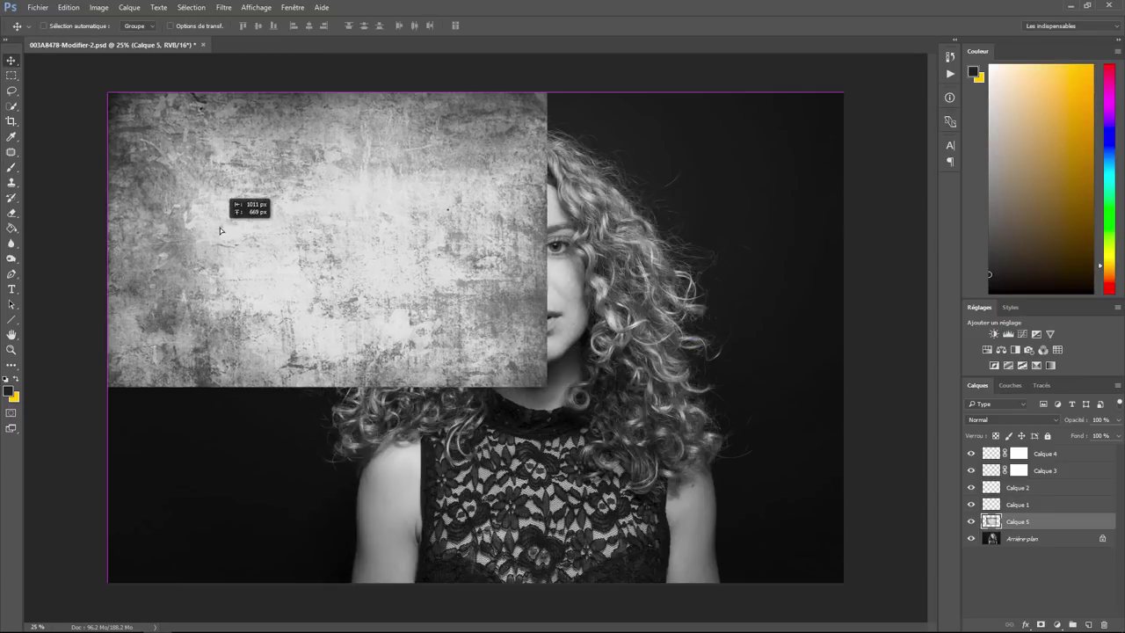
{"action": "left_click", "coordinate": [76, 9]}
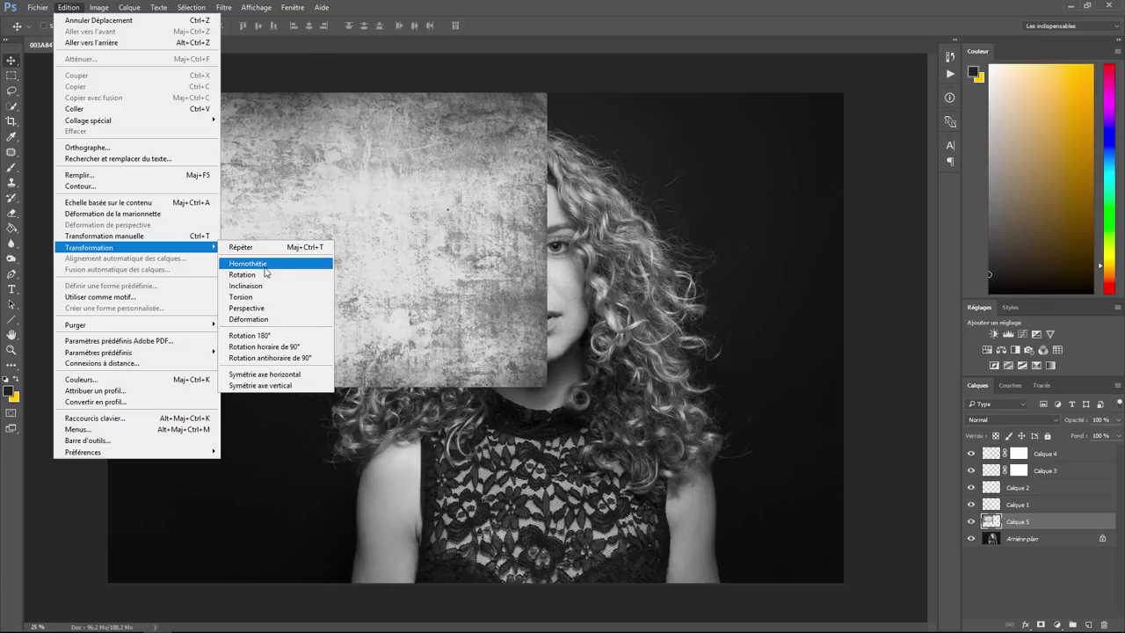
{"action": "left_click", "coordinate": [268, 273]}
{"action": "left_click_drag", "start_coordinate": [546, 385], "coordinate": [843, 581]}
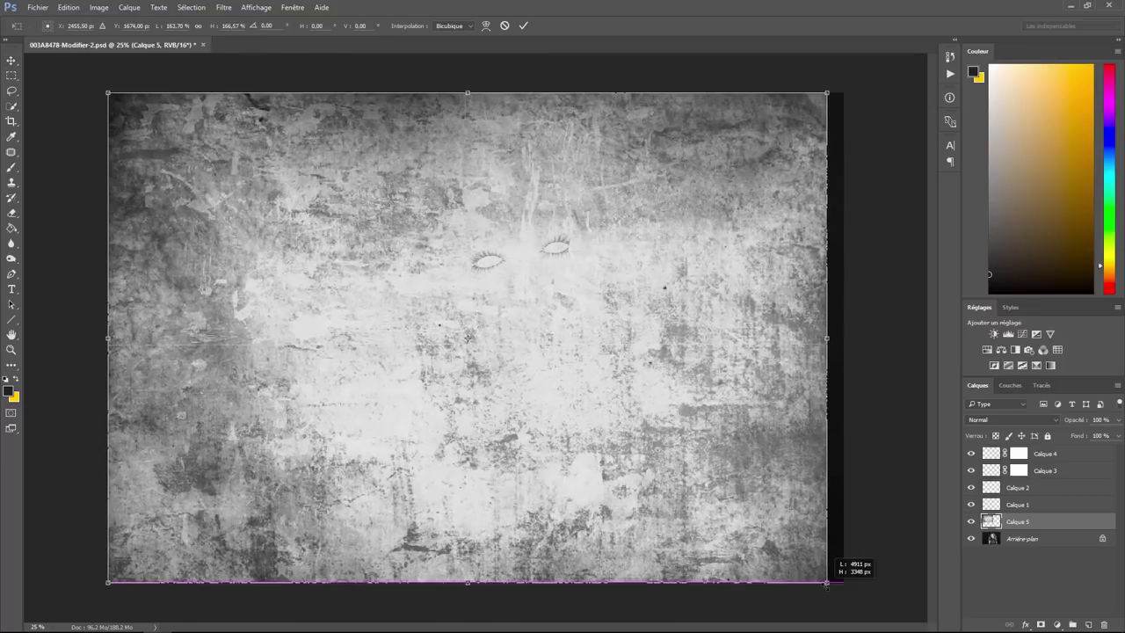
{"action": "key", "text": "Return"}
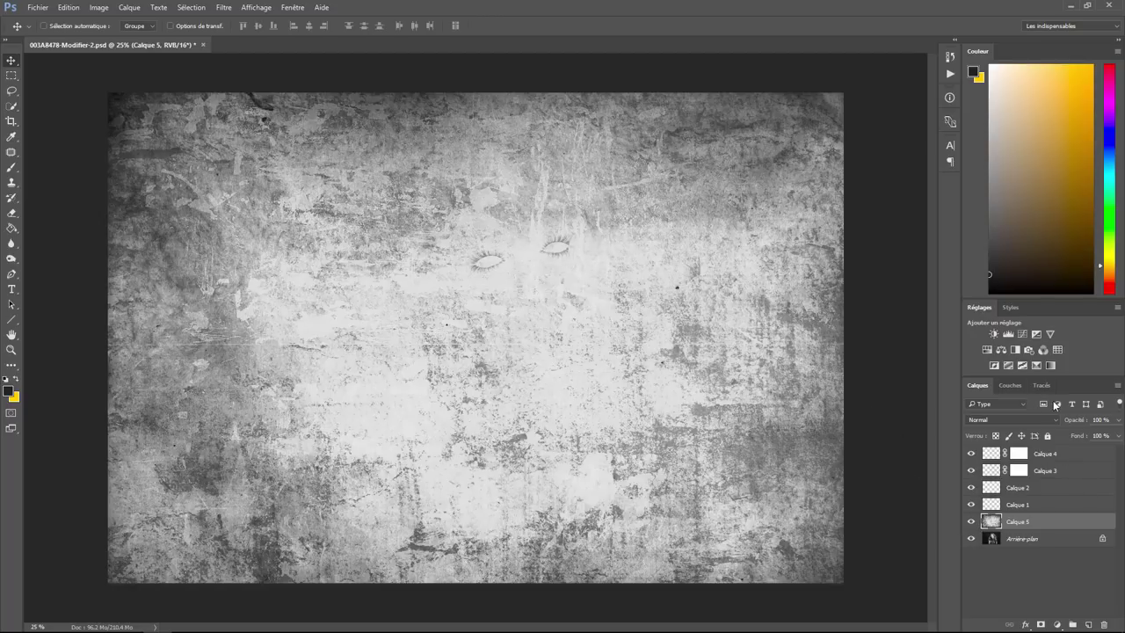
Step: Set Calque 5 to Incrustation blending and apply a Gaussian blur of about 27.7 px
{"action": "left_click", "coordinate": [1008, 420]}
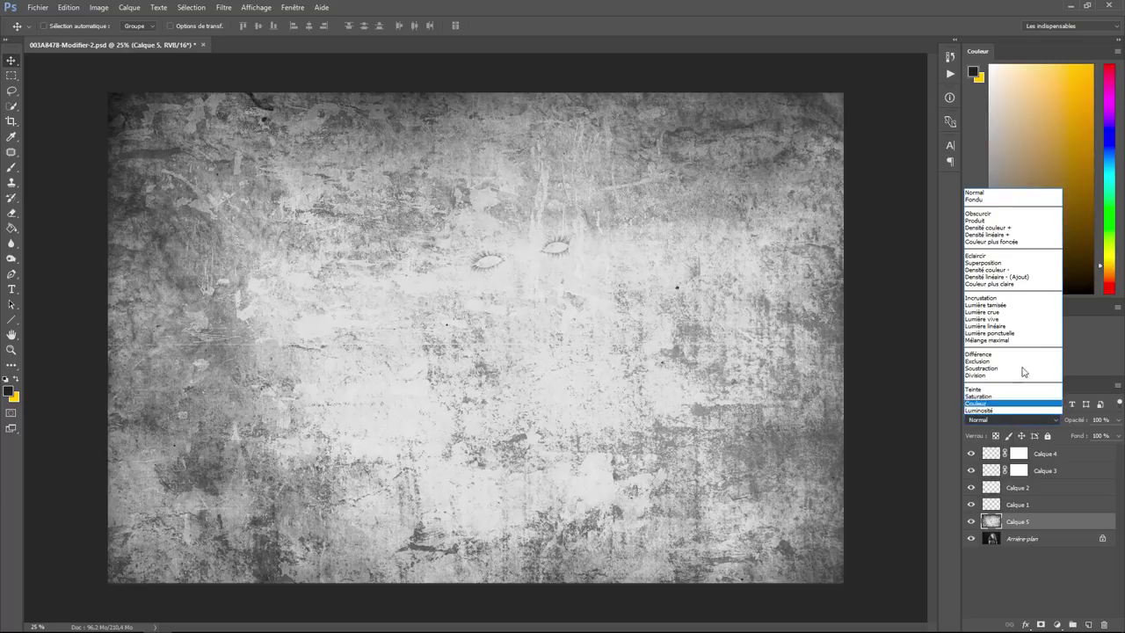
{"action": "left_click", "coordinate": [988, 297]}
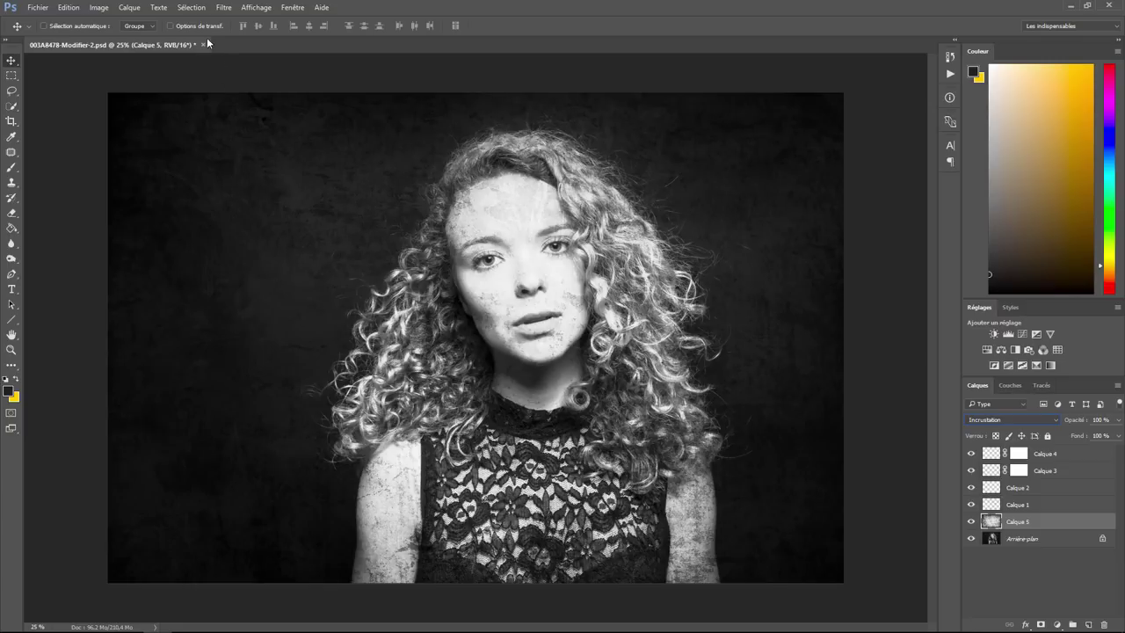
{"action": "left_click", "coordinate": [224, 9]}
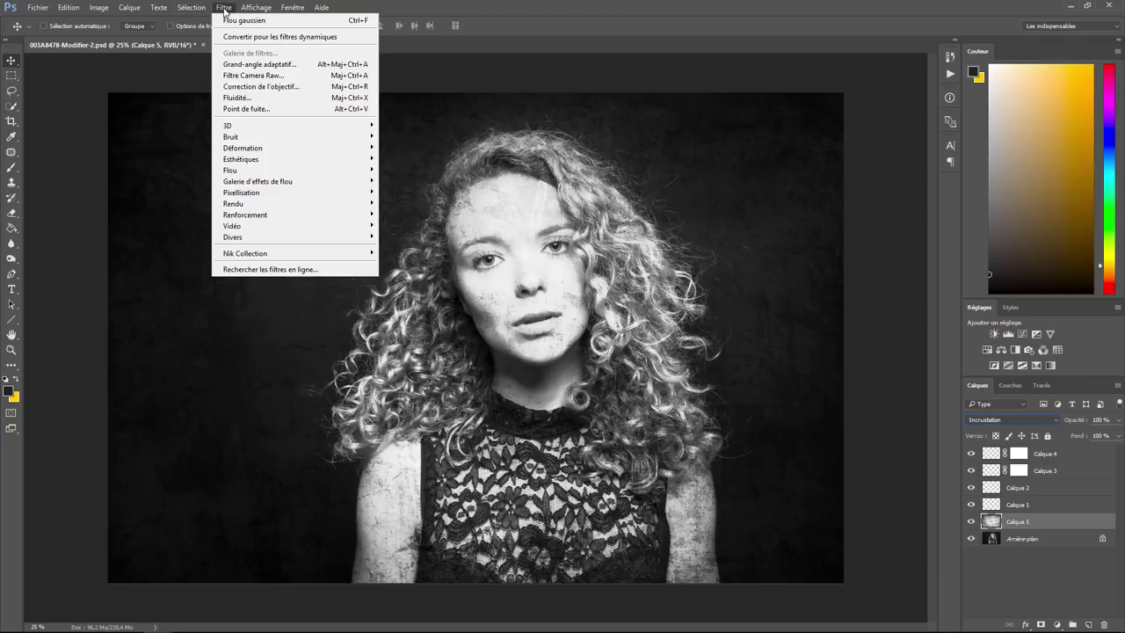
{"action": "mouse_move", "coordinate": [264, 169]}
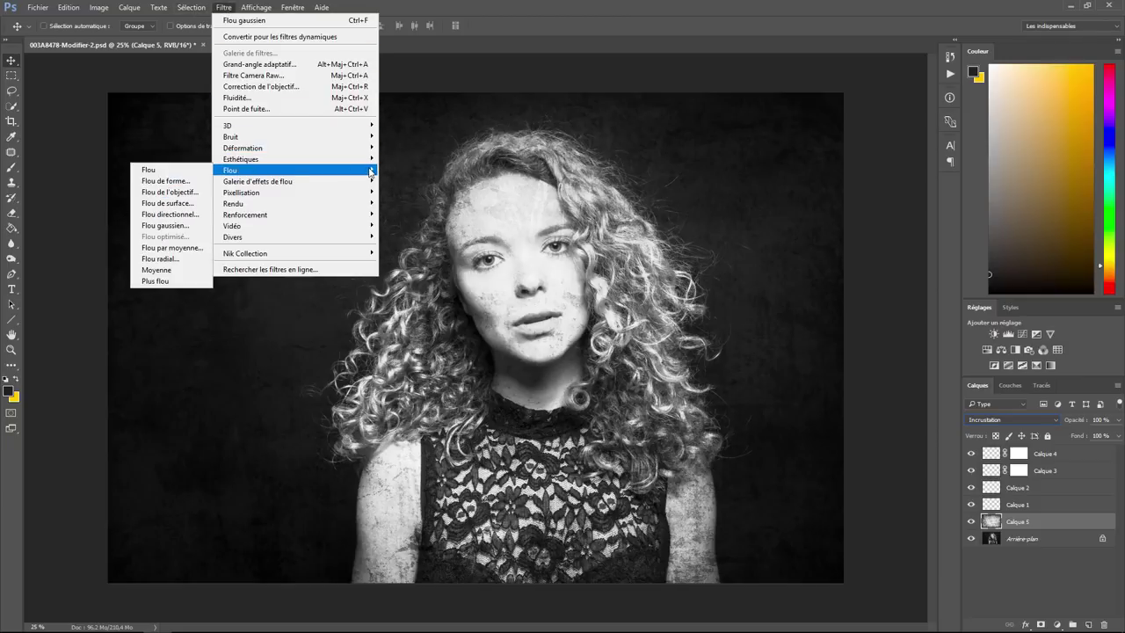
{"action": "left_click", "coordinate": [202, 225]}
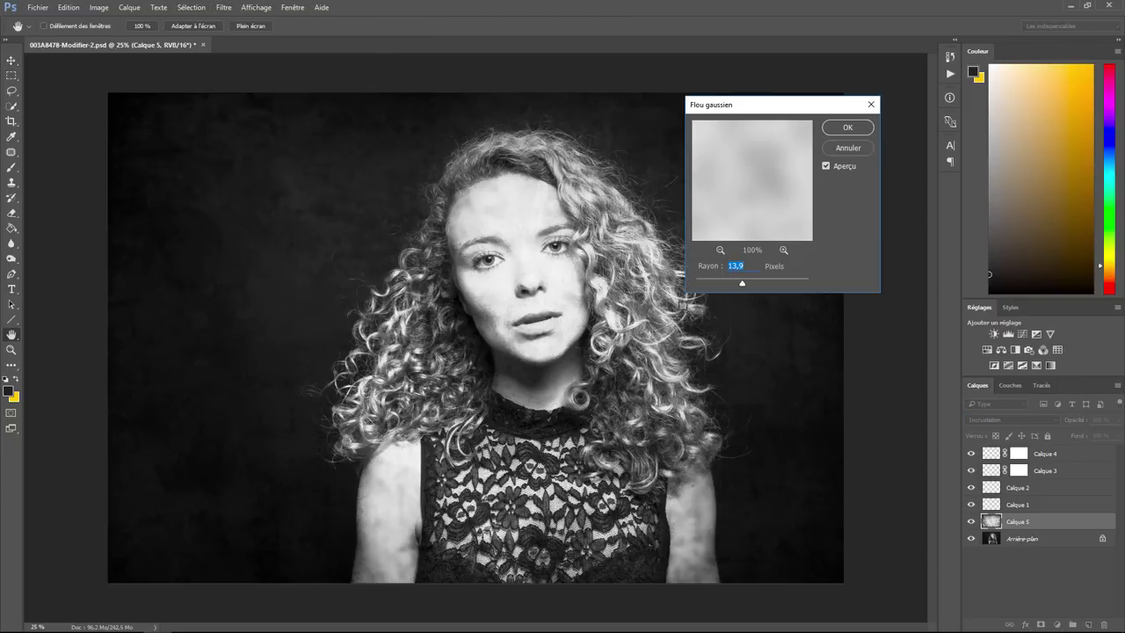
{"action": "left_click_drag", "start_coordinate": [748, 283], "coordinate": [749, 285]}
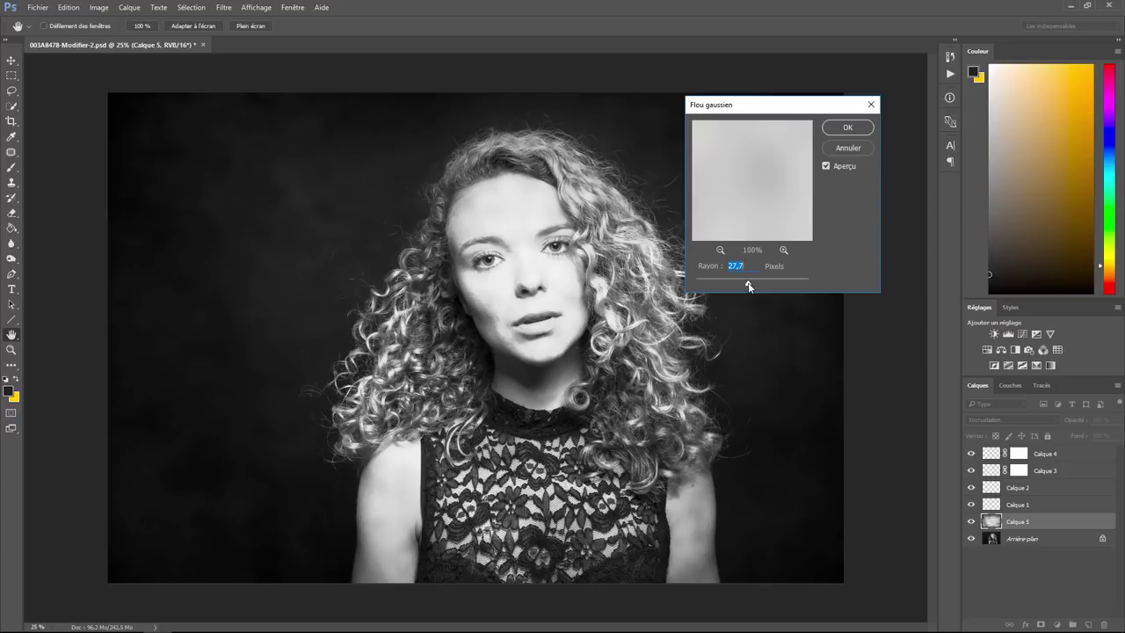
{"action": "left_click", "coordinate": [848, 129]}
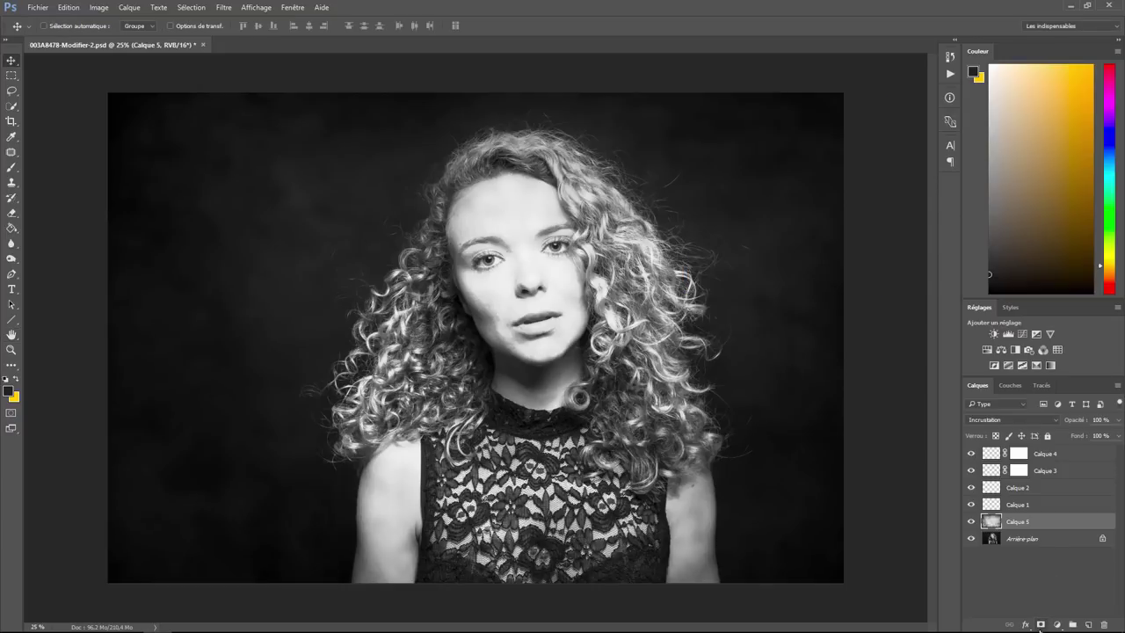
Step: Add a layer mask to Calque 5 and set the brush to 431 px with 33% hardness
{"action": "left_click", "coordinate": [1040, 624]}
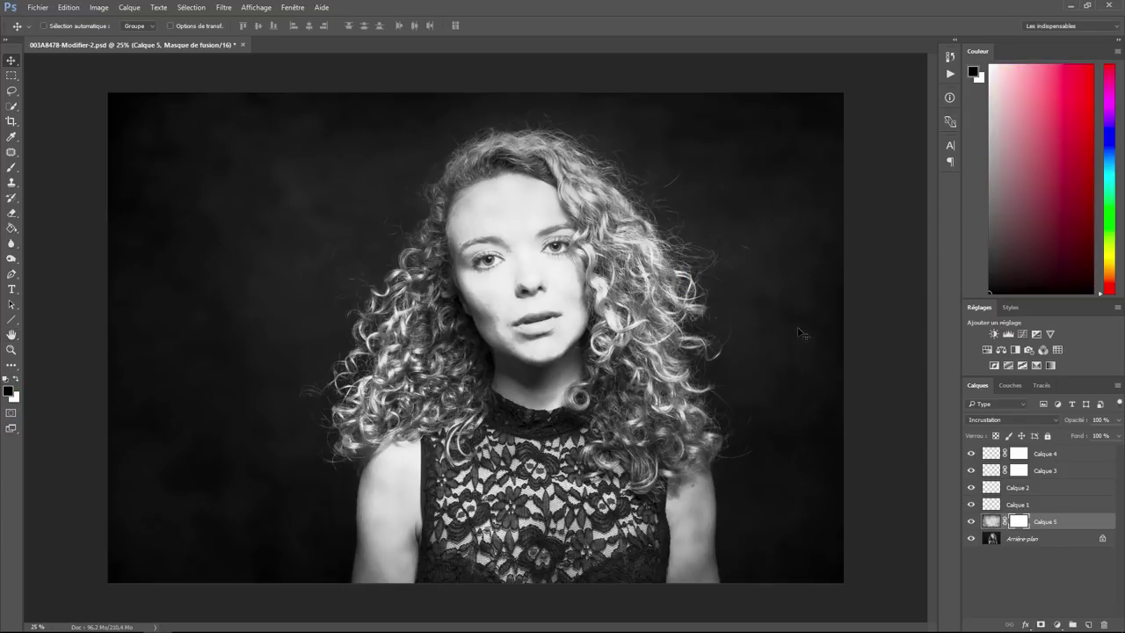
{"action": "left_click", "coordinate": [12, 166]}
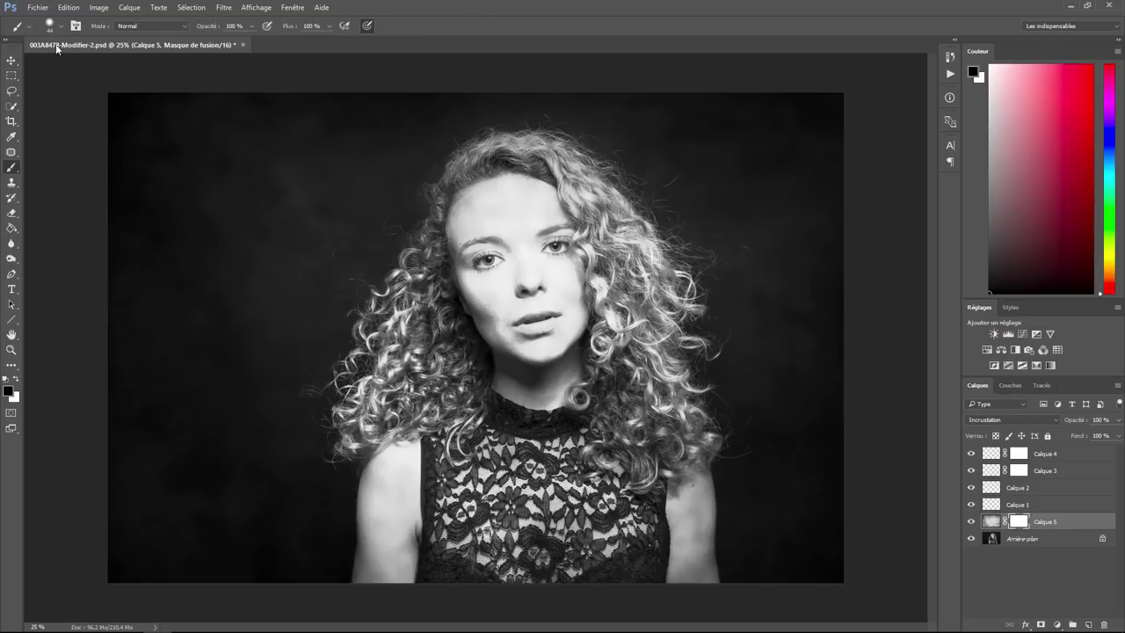
{"action": "left_click", "coordinate": [61, 27]}
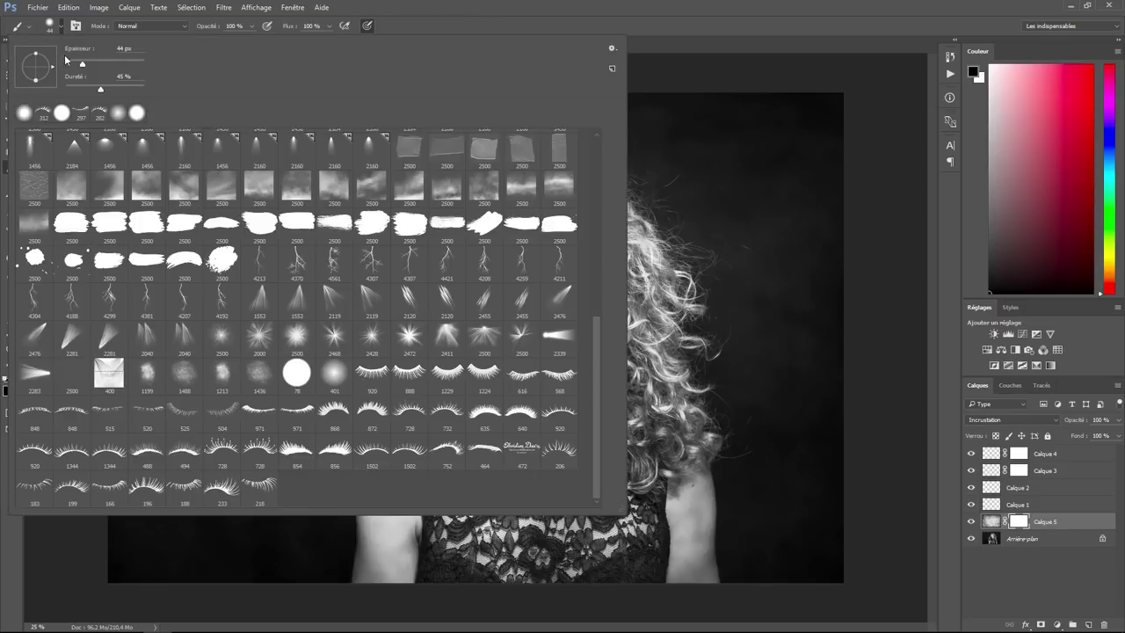
{"action": "left_click_drag", "start_coordinate": [100, 68], "coordinate": [110, 70]}
{"action": "left_click_drag", "start_coordinate": [129, 67], "coordinate": [133, 67]}
{"action": "left_click_drag", "start_coordinate": [100, 85], "coordinate": [91, 85]}
{"action": "left_click", "coordinate": [589, 553]}
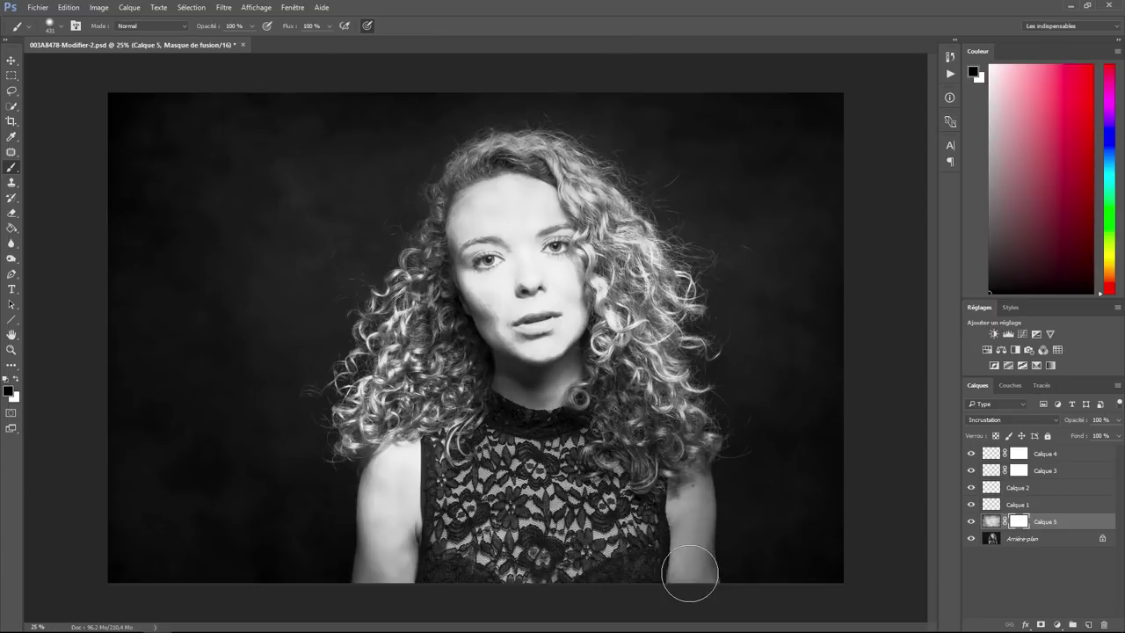
Step: Paint black over the hair, face and chest, then white to restore the left curls' edge
{"action": "mouse_move", "coordinate": [646, 330]}
{"action": "left_mouse_down"}
{"action": "mouse_move", "coordinate": [593, 382]}
{"action": "mouse_move", "coordinate": [421, 435]}
{"action": "left_mouse_up"}
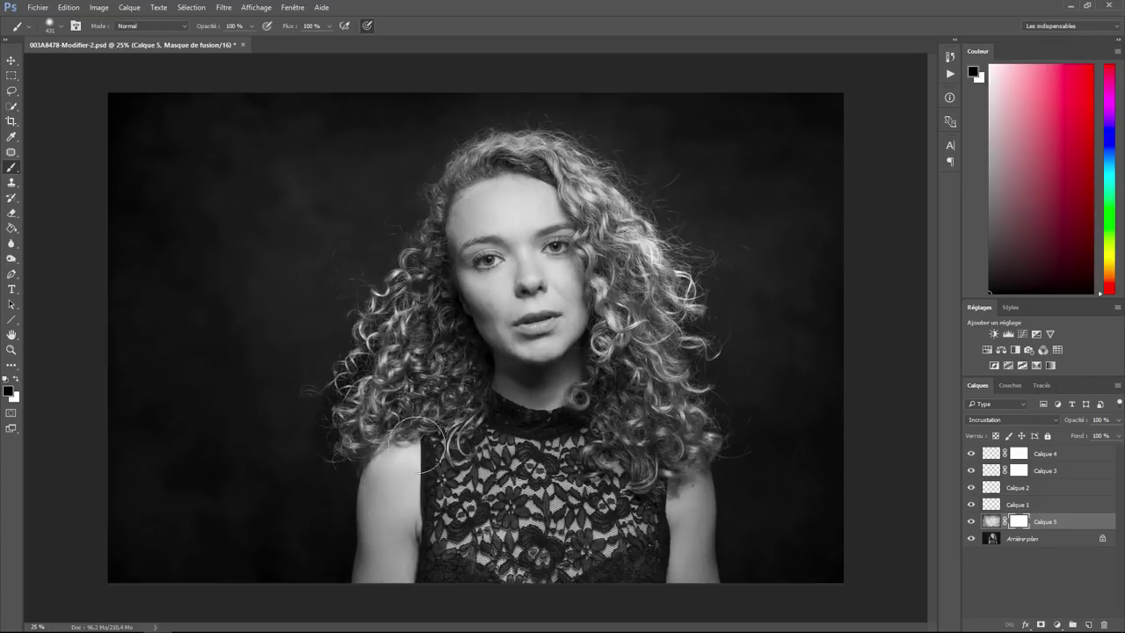
{"action": "mouse_move", "coordinate": [638, 288]}
{"action": "left_mouse_down"}
{"action": "mouse_move", "coordinate": [591, 192]}
{"action": "mouse_move", "coordinate": [519, 151]}
{"action": "mouse_move", "coordinate": [453, 181]}
{"action": "mouse_move", "coordinate": [362, 384]}
{"action": "left_mouse_up"}
{"action": "left_click_drag", "start_coordinate": [633, 264], "coordinate": [693, 479]}
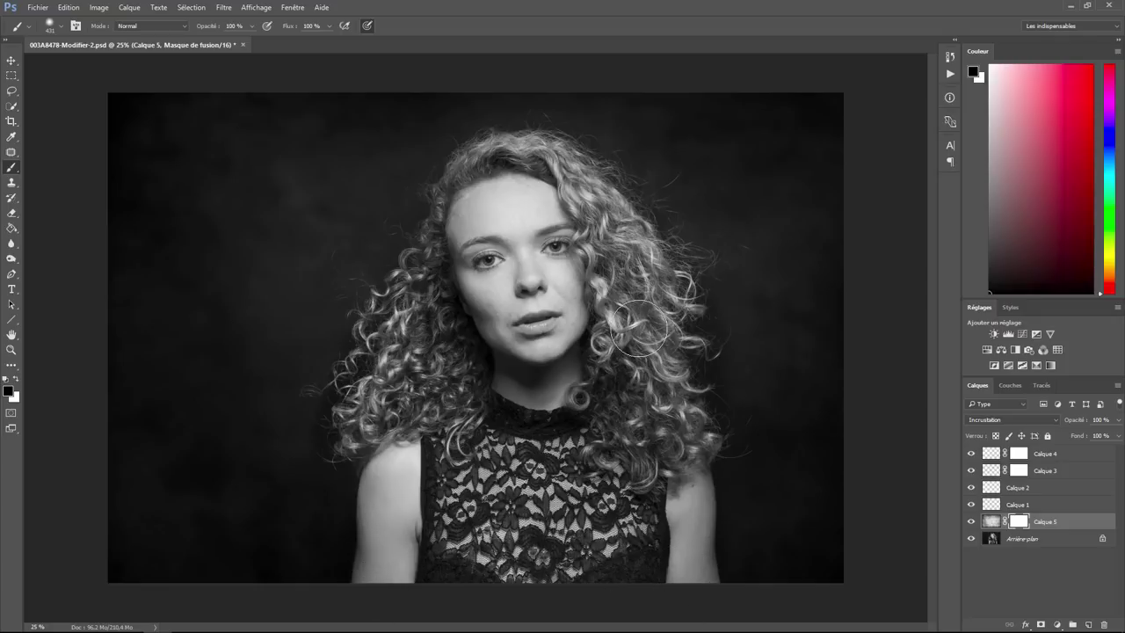
{"action": "left_click_drag", "start_coordinate": [641, 289], "coordinate": [542, 442]}
{"action": "left_click", "coordinate": [14, 384]}
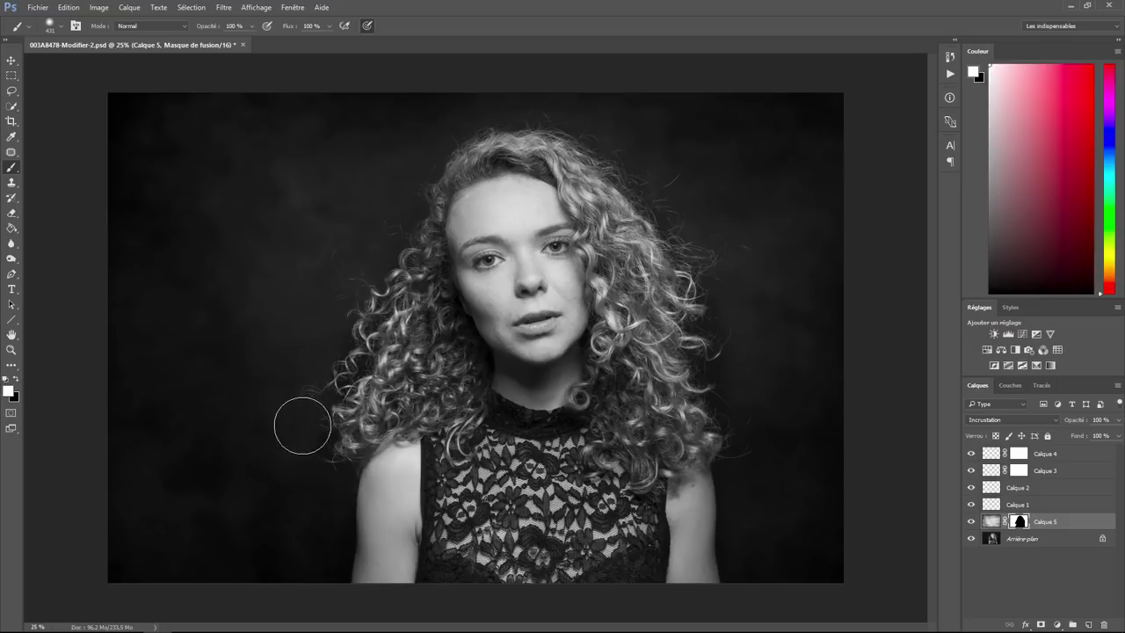
{"action": "mouse_move", "coordinate": [307, 434]}
{"action": "left_mouse_down"}
{"action": "mouse_move", "coordinate": [399, 207]}
{"action": "mouse_move", "coordinate": [718, 327]}
{"action": "mouse_move", "coordinate": [745, 467]}
{"action": "mouse_move", "coordinate": [774, 474]}
{"action": "mouse_move", "coordinate": [735, 490]}
{"action": "left_mouse_up"}
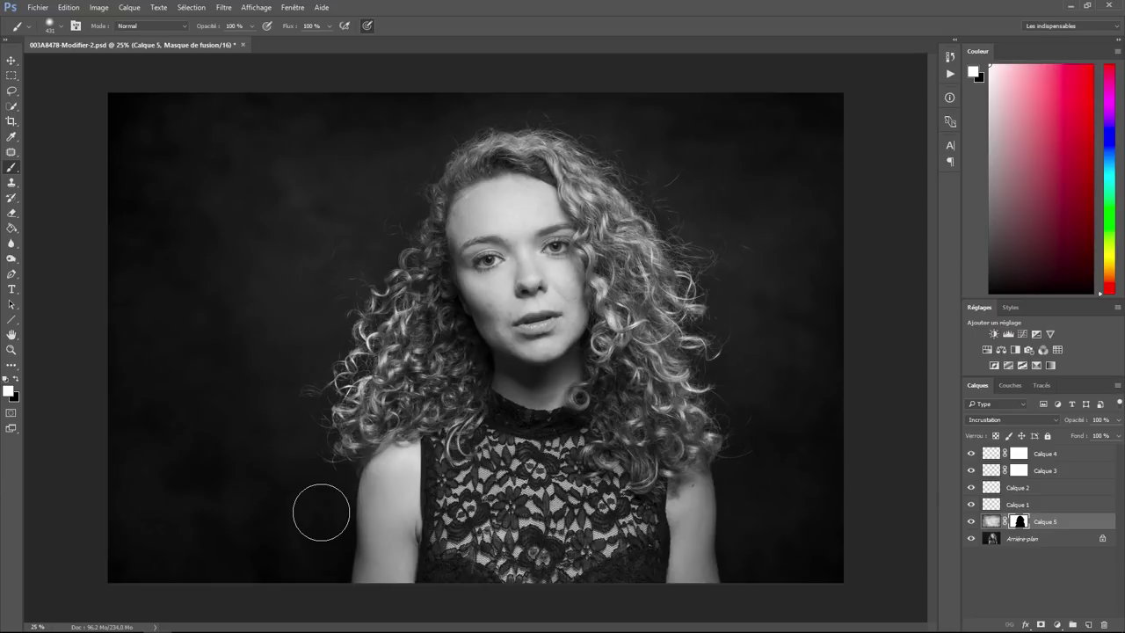
Step: Inspect the mask at 50% zoom across shoulders, face and background, then save and quit Photoshop
{"action": "key", "text": "ctrl+plus"}
{"action": "key", "text": "ctrl+plus"}
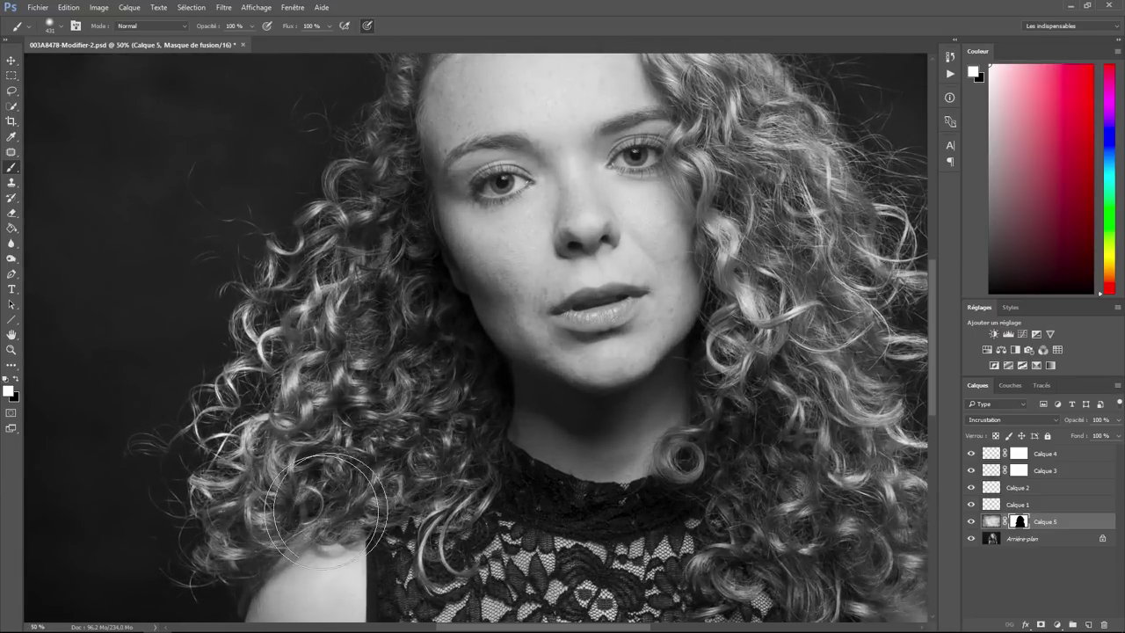
{"action": "left_click_drag", "start_coordinate": [334, 501], "coordinate": [542, 72]}
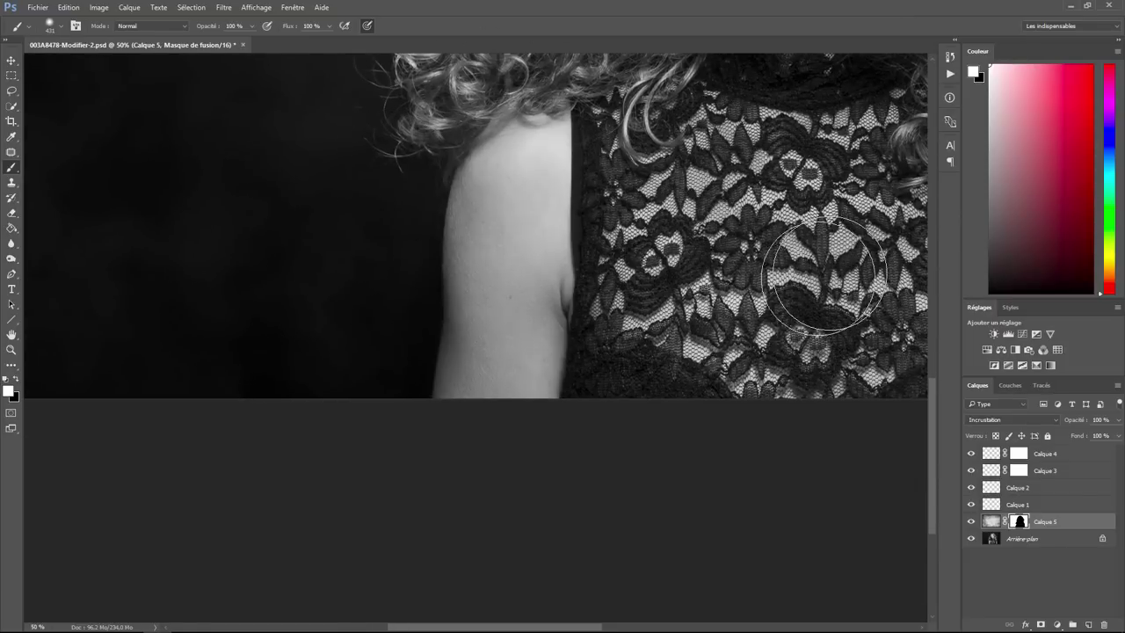
{"action": "left_click_drag", "start_coordinate": [790, 272], "coordinate": [189, 423]}
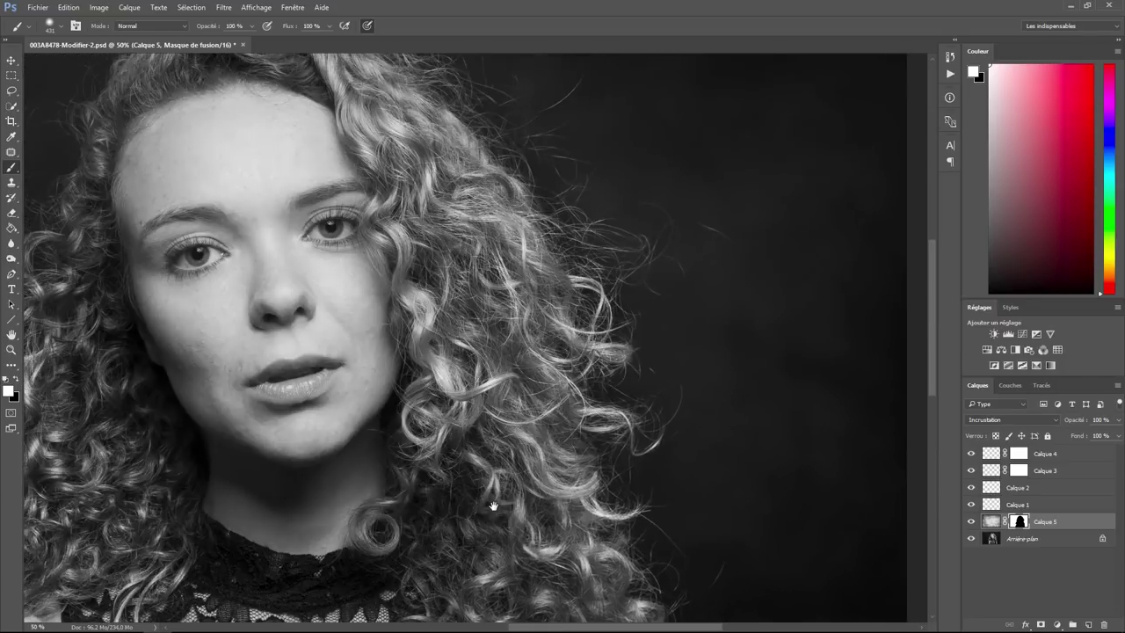
{"action": "left_click_drag", "start_coordinate": [135, 197], "coordinate": [465, 248]}
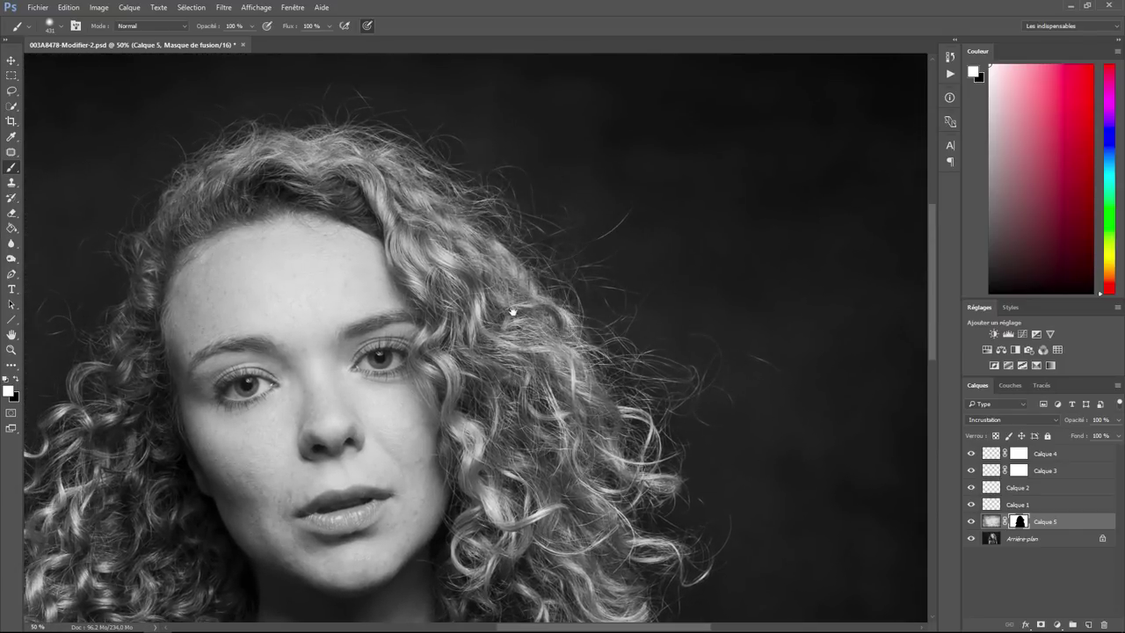
{"action": "mouse_move", "coordinate": [562, 352]}
{"action": "left_mouse_down"}
{"action": "mouse_move", "coordinate": [665, 430]}
{"action": "mouse_move", "coordinate": [562, 225]}
{"action": "left_mouse_up"}
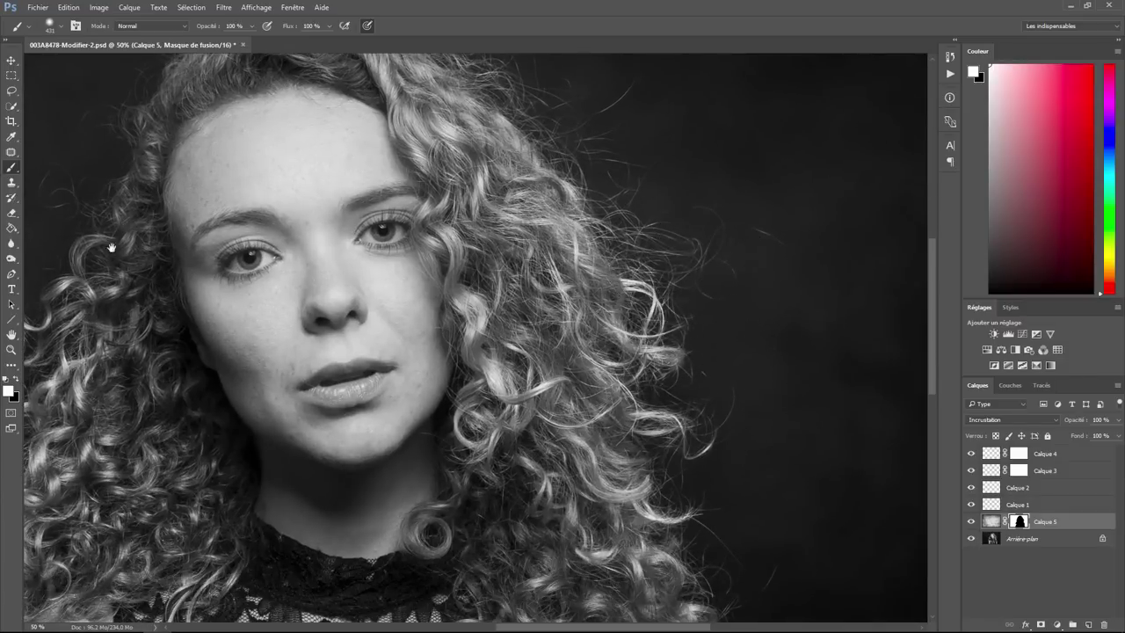
{"action": "mouse_move", "coordinate": [72, 350]}
{"action": "left_mouse_down"}
{"action": "mouse_move", "coordinate": [380, 423]}
{"action": "mouse_move", "coordinate": [417, 370]}
{"action": "left_mouse_up"}
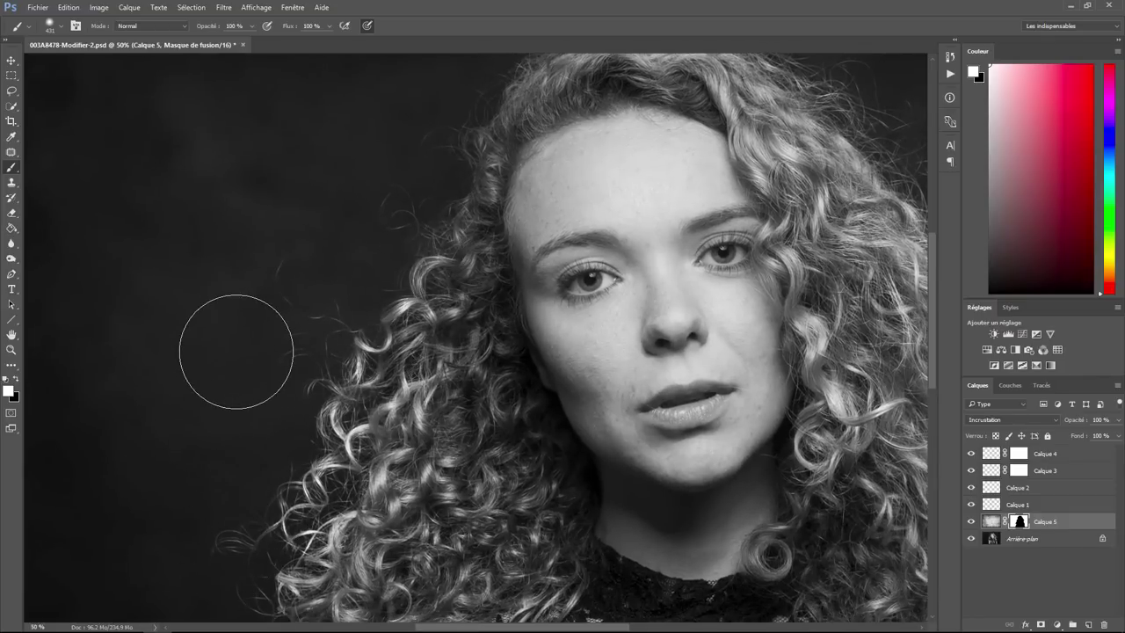
{"action": "left_click", "coordinate": [242, 44]}
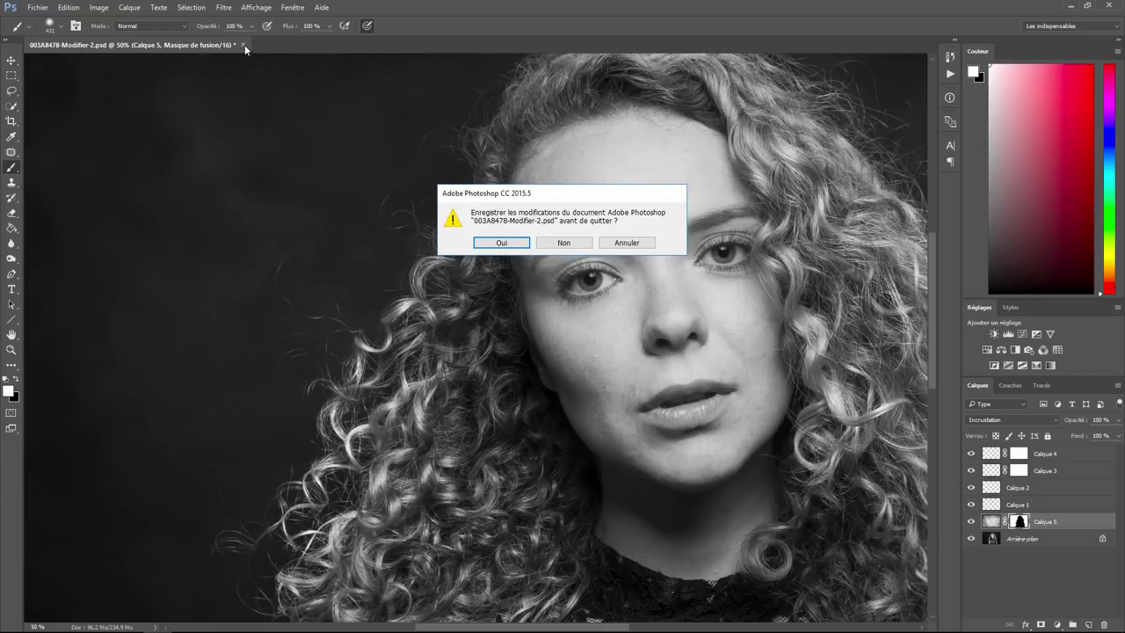
{"action": "left_click", "coordinate": [501, 242]}
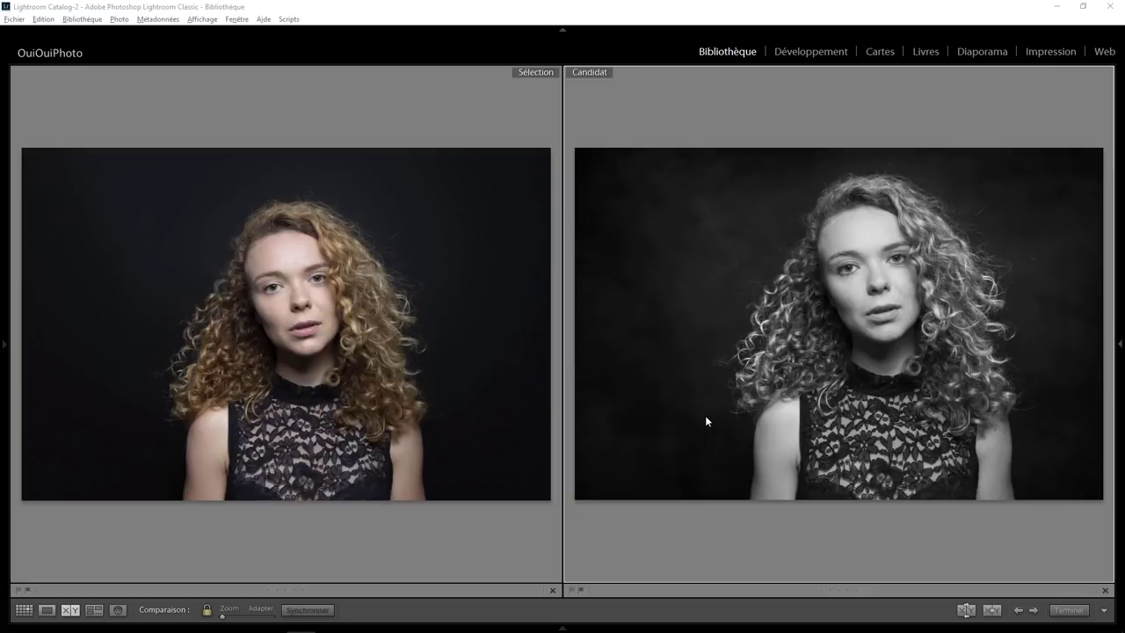
{"action": "left_click", "coordinate": [331, 295]}
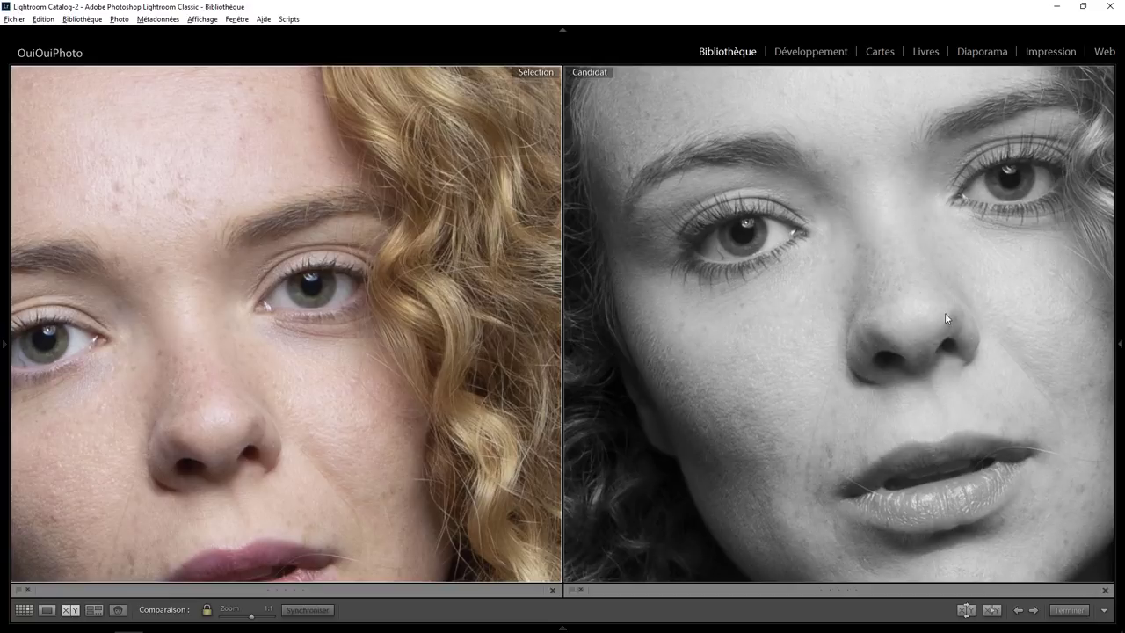
{"action": "left_click_drag", "start_coordinate": [984, 293], "coordinate": [793, 319]}
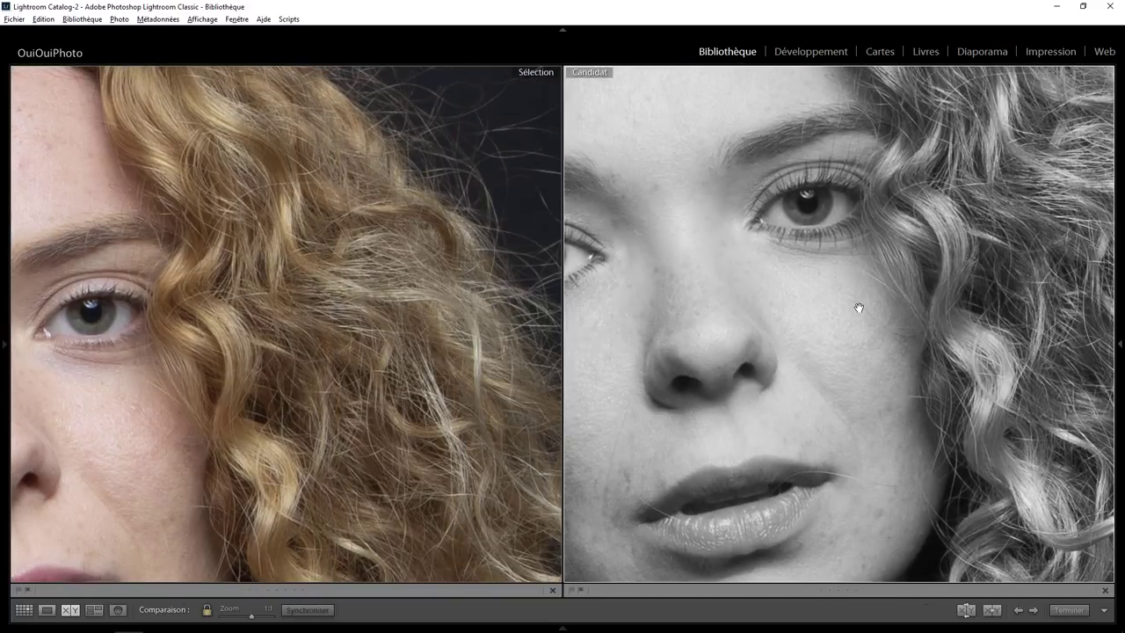
{"action": "left_click_drag", "start_coordinate": [696, 281], "coordinate": [782, 354]}
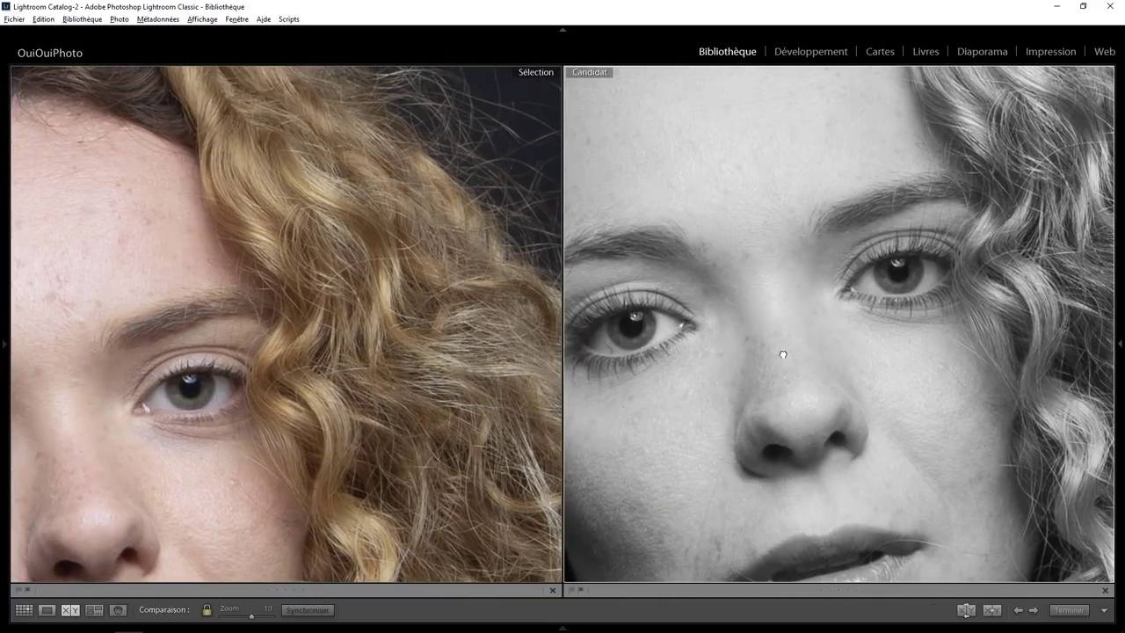
{"action": "left_click_drag", "start_coordinate": [703, 213], "coordinate": [811, 226]}
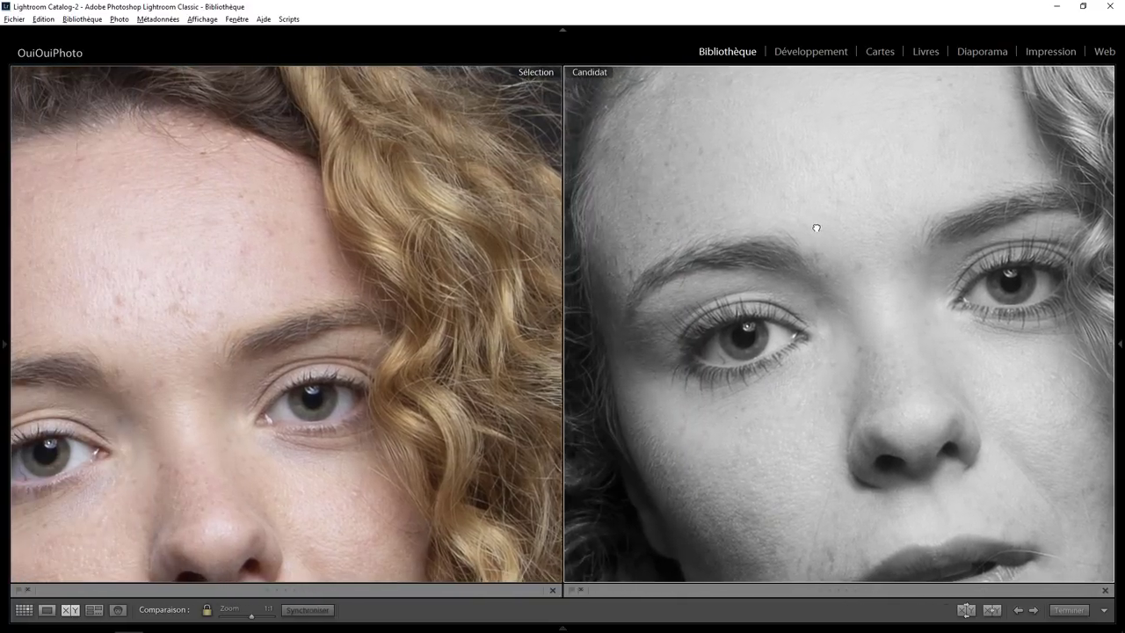
{"action": "left_click", "coordinate": [687, 236]}
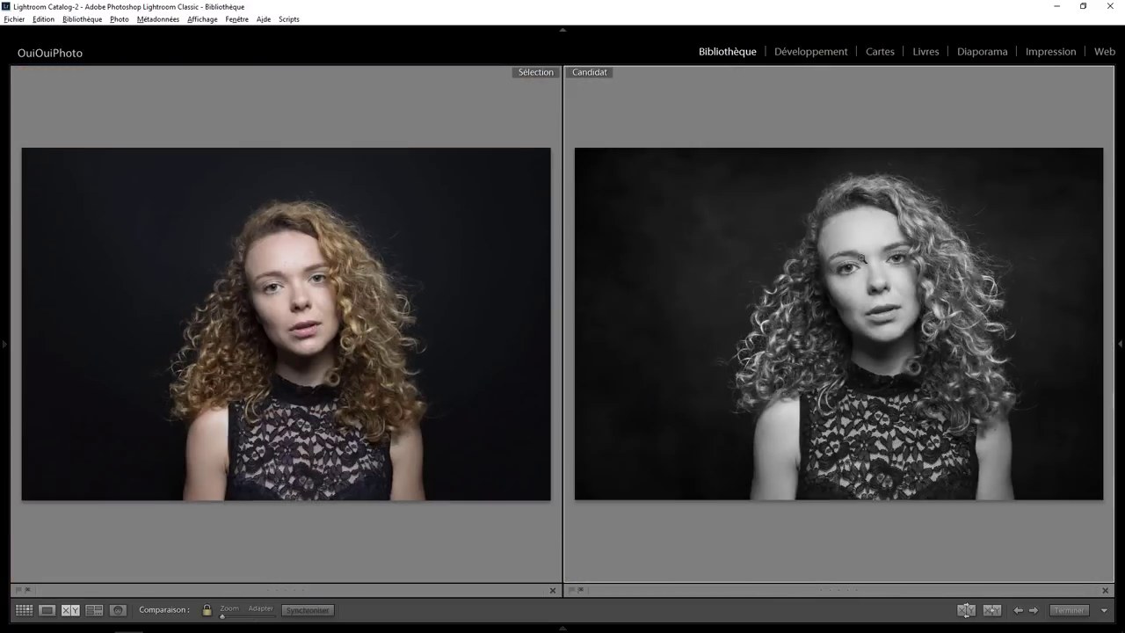
{"action": "left_click", "coordinate": [841, 268]}
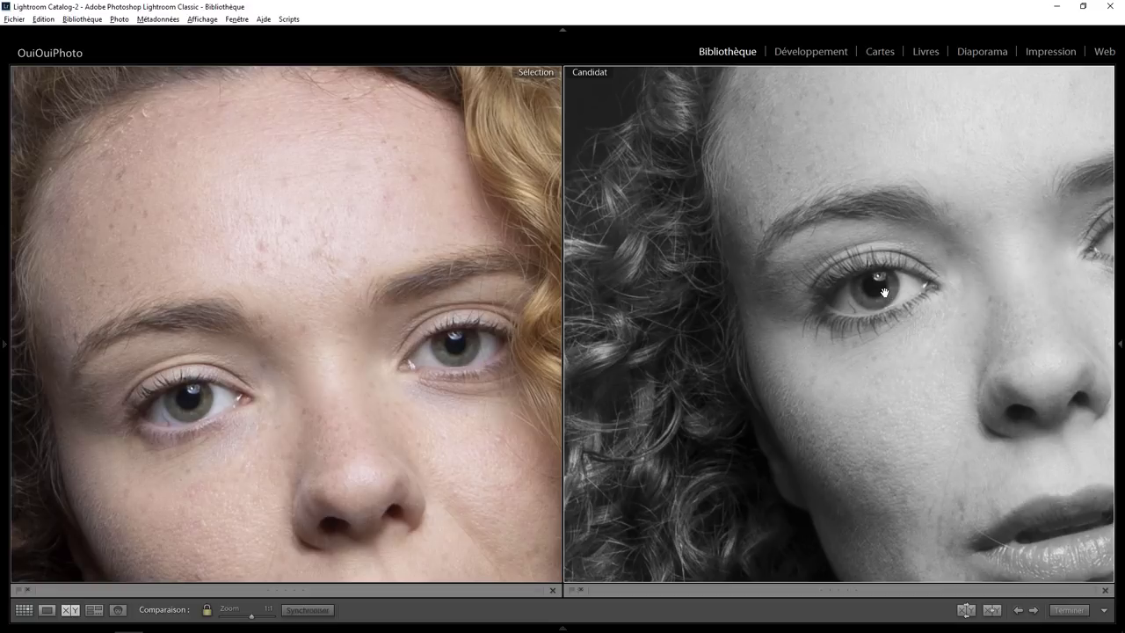
{"action": "left_click", "coordinate": [884, 292]}
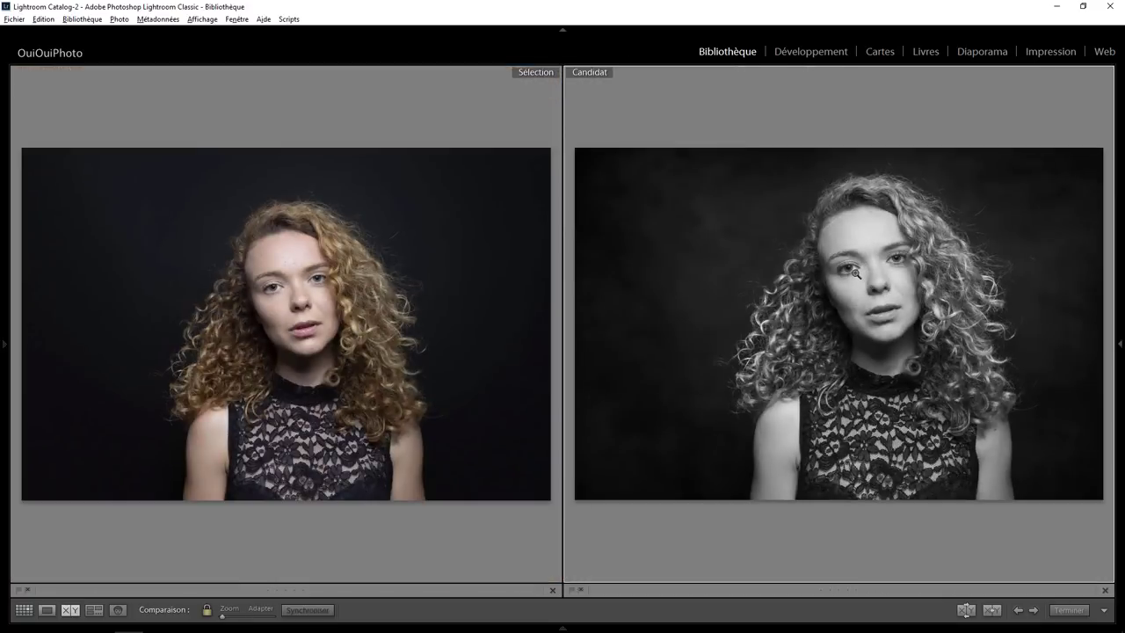
{"action": "left_click", "coordinate": [853, 272]}
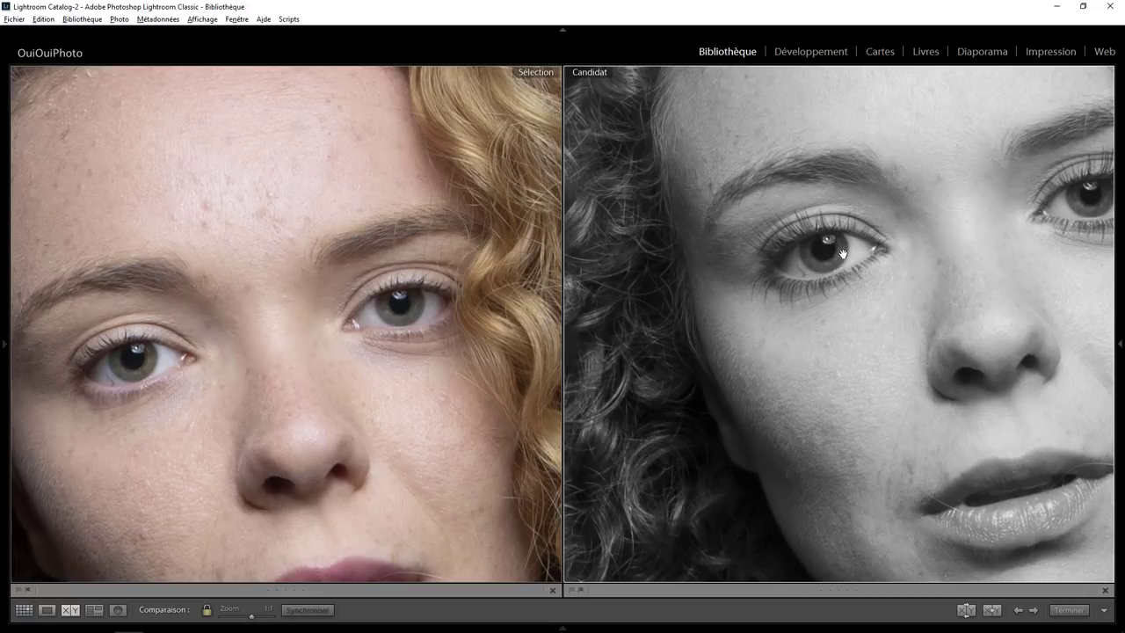
{"action": "left_click", "coordinate": [842, 254]}
{"action": "left_click", "coordinate": [846, 272]}
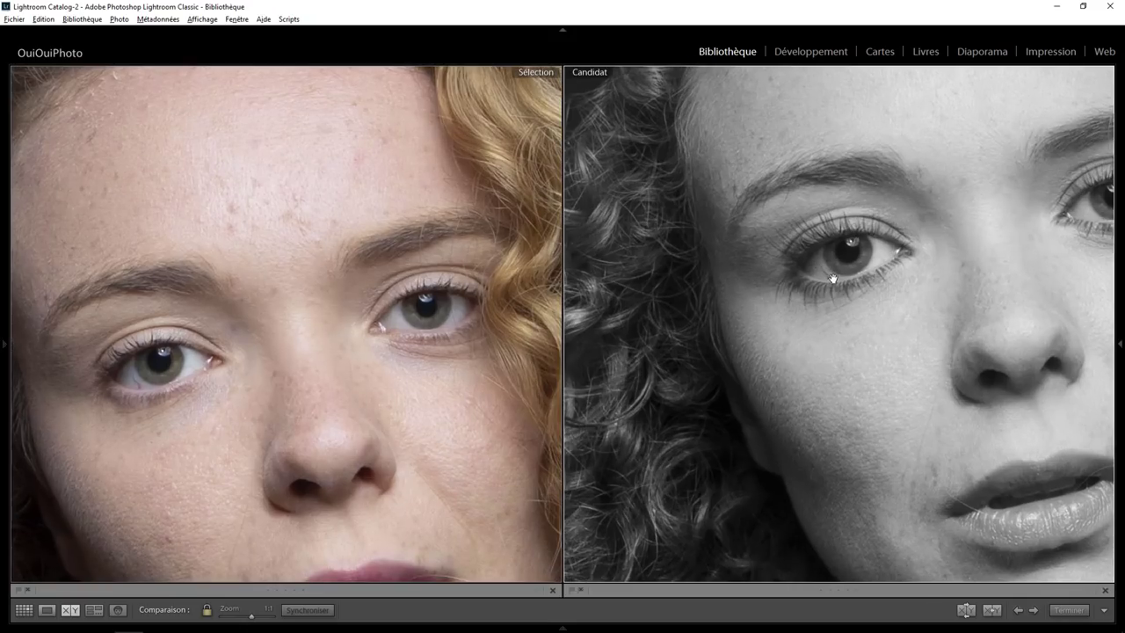
{"action": "left_click", "coordinate": [850, 259]}
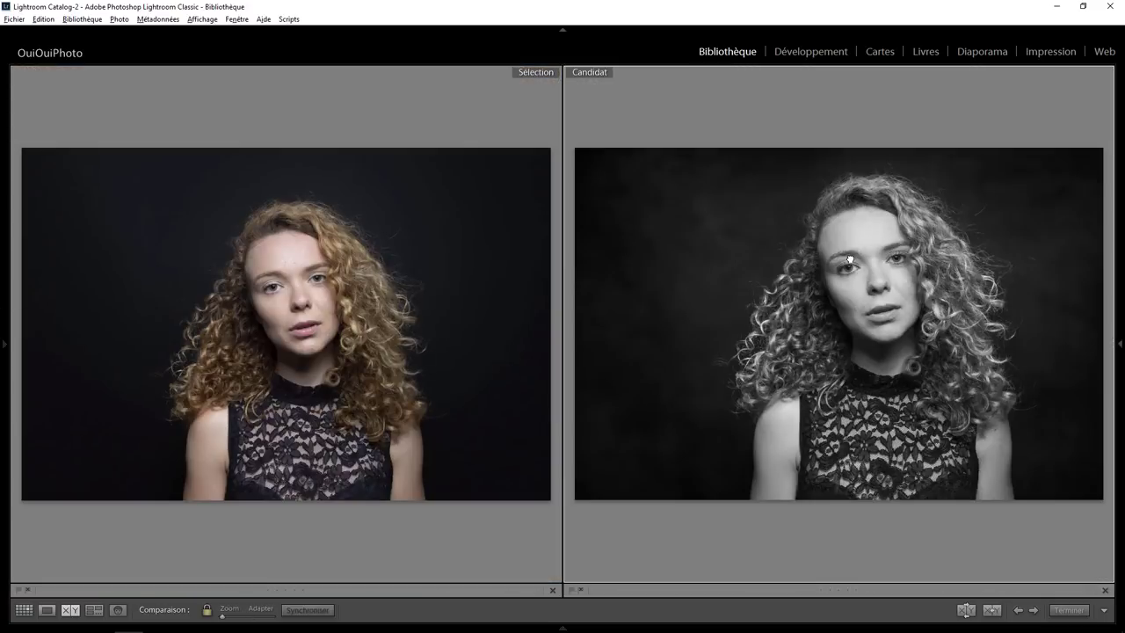